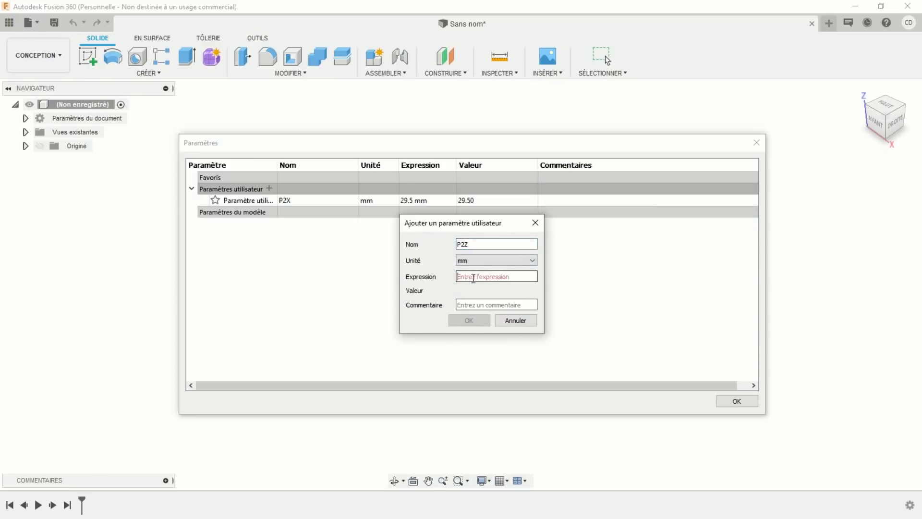
# Step: Complete user parameter P2Z with the expression 70.5 mm and add user parameter P3X with the expression 100 mm
pyautogui.write('70.5')
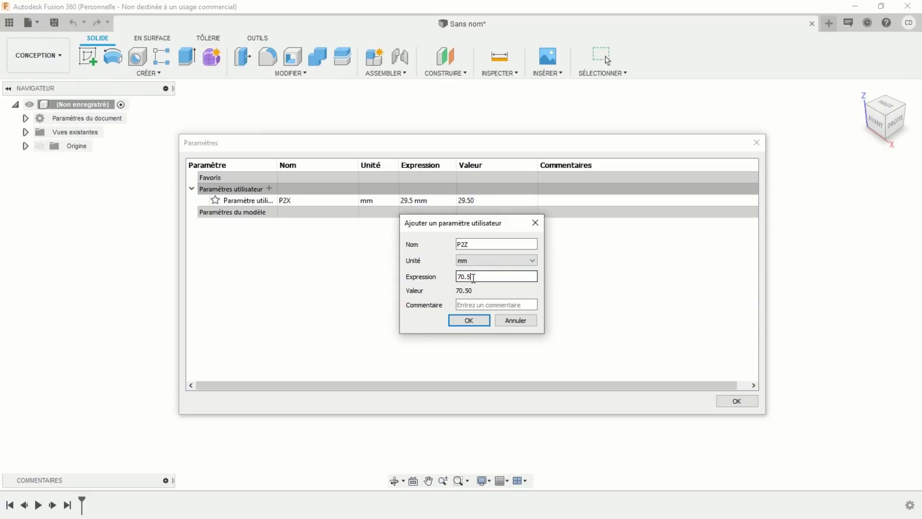
pyautogui.press('Return')
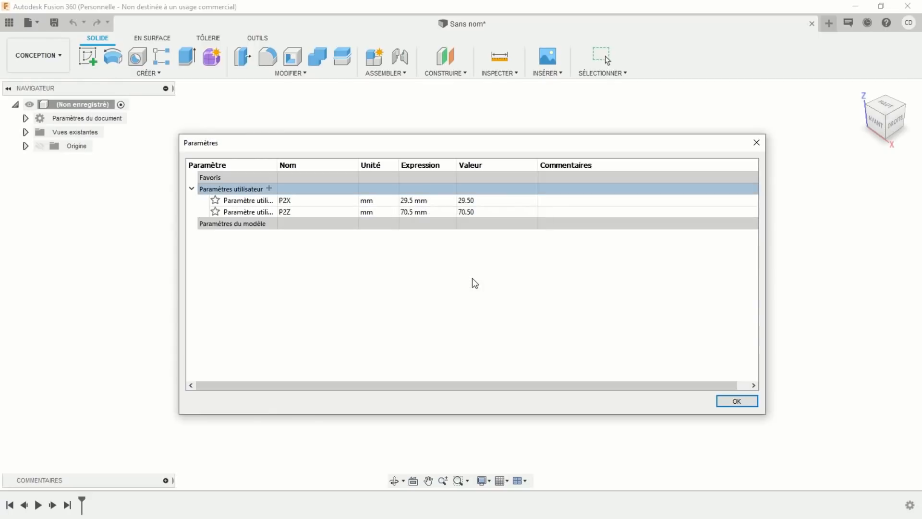
pyautogui.click(269, 189)
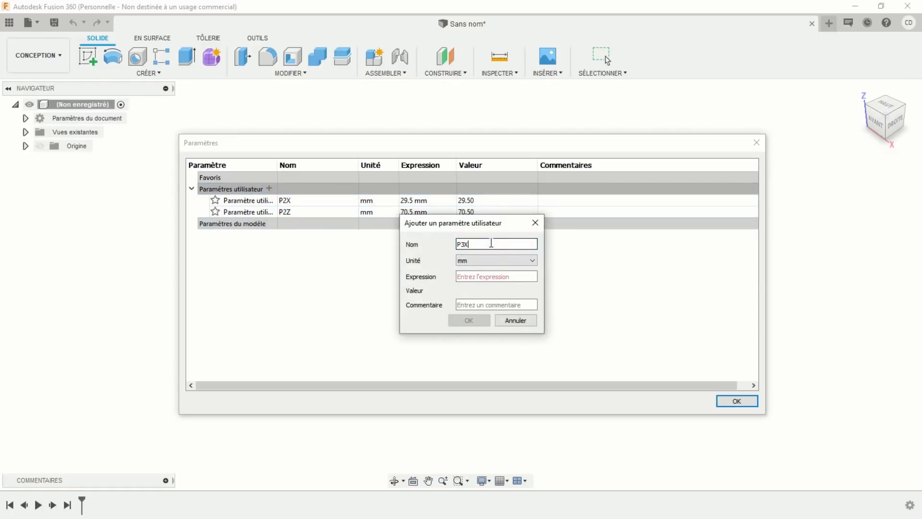
pyautogui.click(496, 278)
pyautogui.write('100')
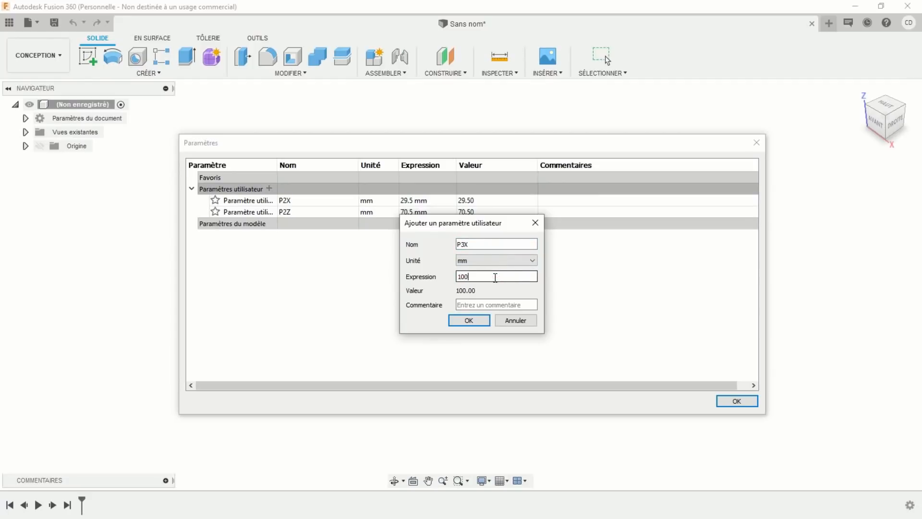
pyautogui.press('Return')
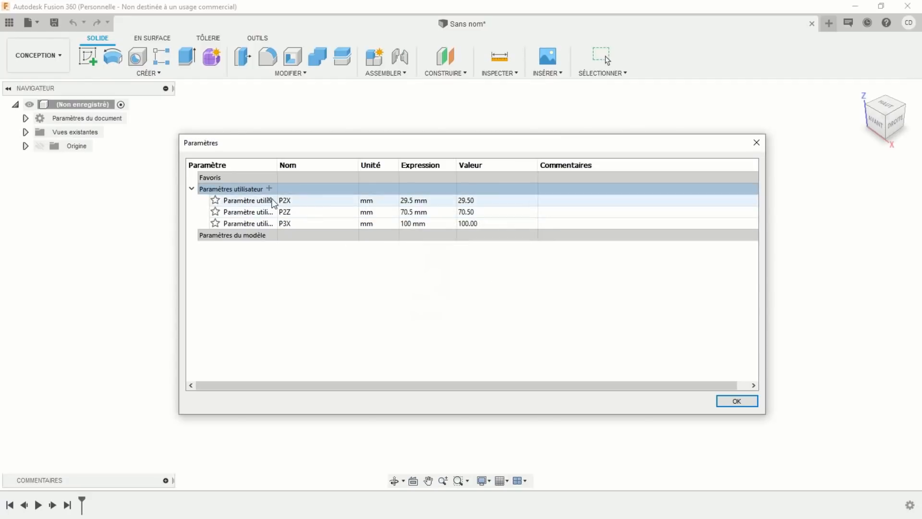
# Step: Add user parameter P3Z with the expression 100 mm and close the parameters dialog
pyautogui.click(270, 188)
pyautogui.write('P3Z')
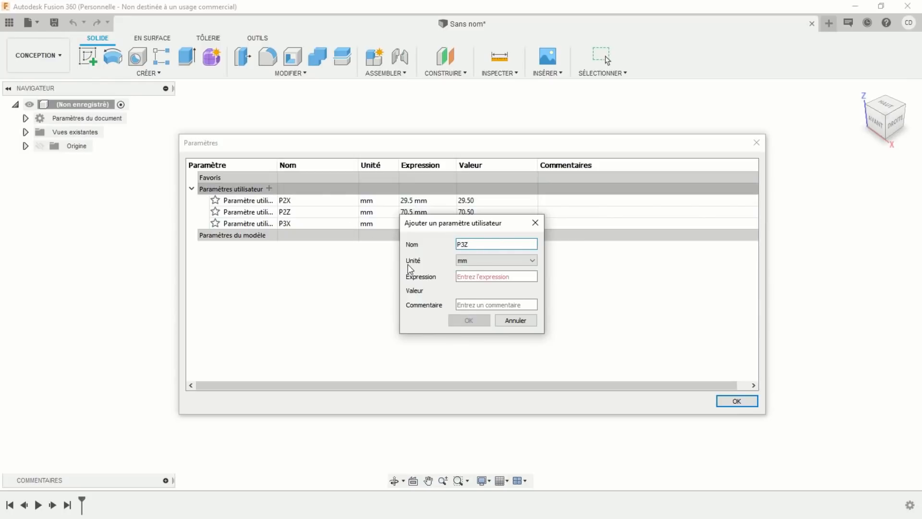
pyautogui.click(478, 279)
pyautogui.write('100')
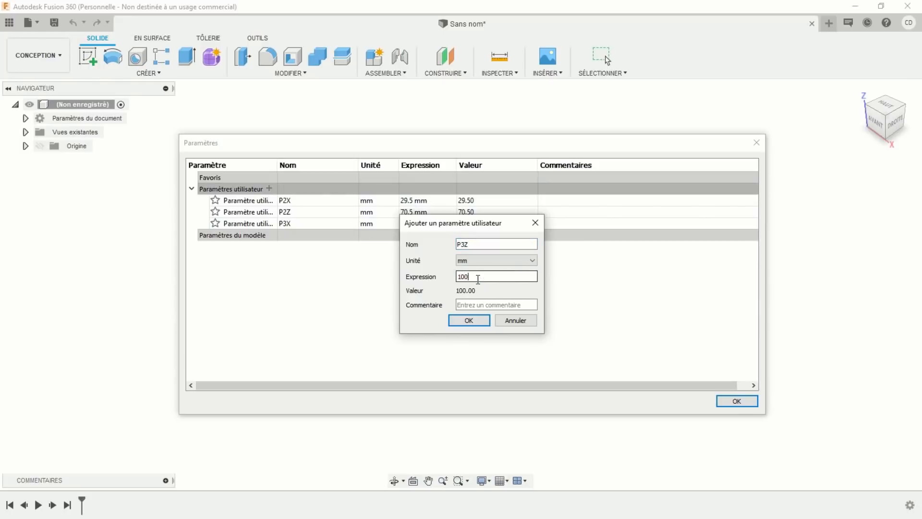
pyautogui.press('Return')
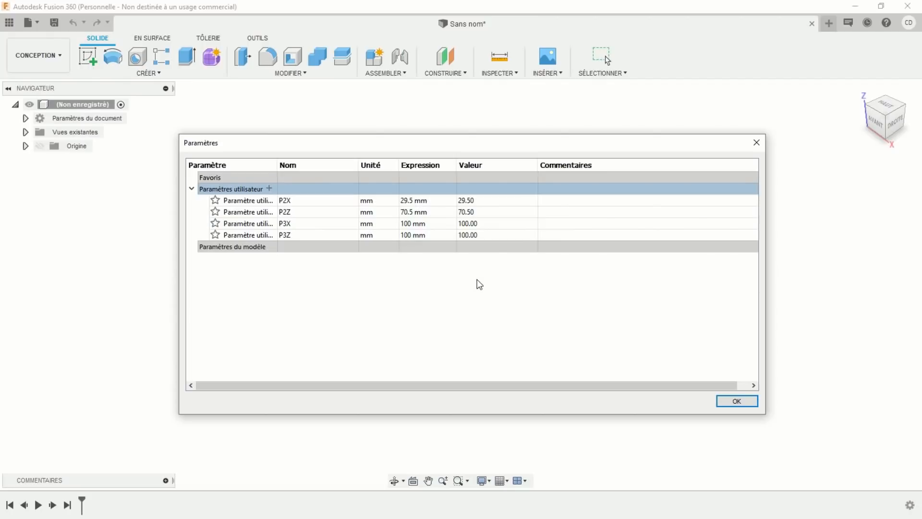
pyautogui.click(733, 401)
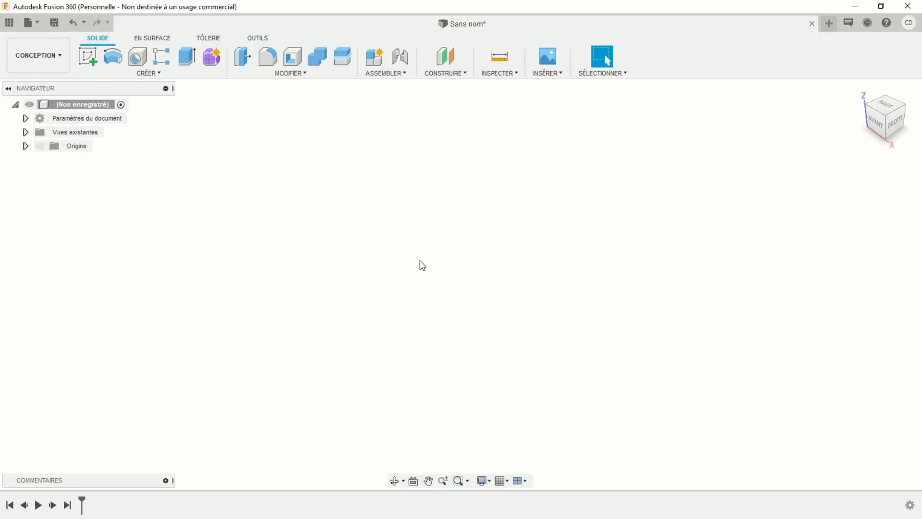
# Step: Sketch a three-point spline on the front XZ plane from the origin through about X 34, Z 78 mm to about X 95, Z 113 mm
pyautogui.click(88, 57)
pyautogui.click(491, 287)
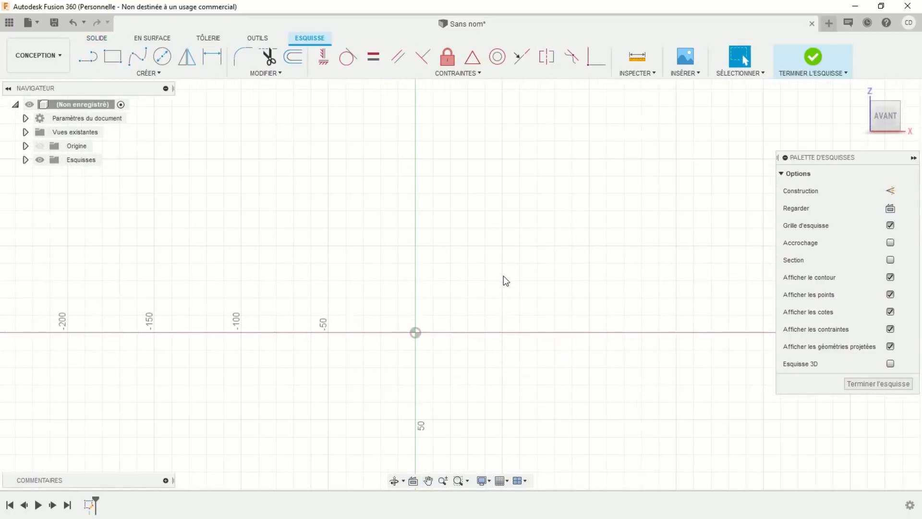
pyautogui.moveTo(503, 276)
pyautogui.mouseDown(button='middle')
pyautogui.moveTo(477, 277)
pyautogui.moveTo(431, 308)
pyautogui.mouseUp(button='middle')
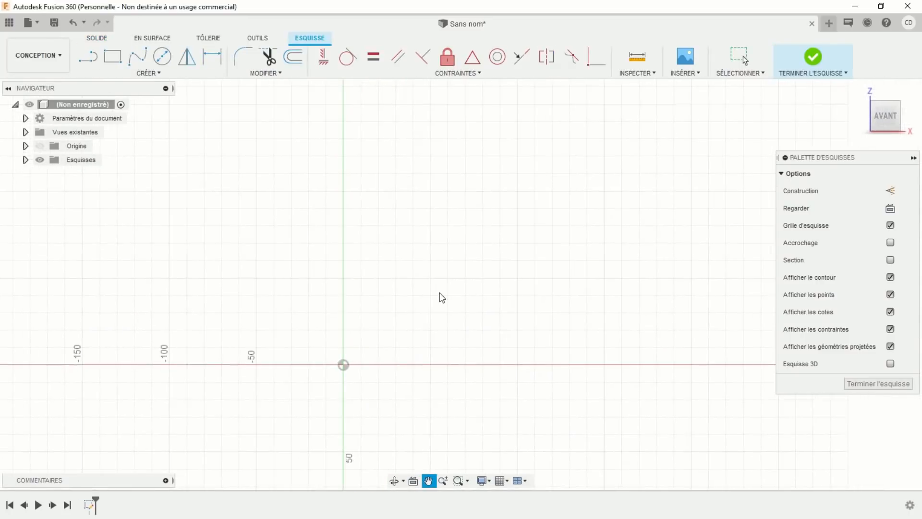
pyautogui.click(137, 58)
pyautogui.click(343, 365)
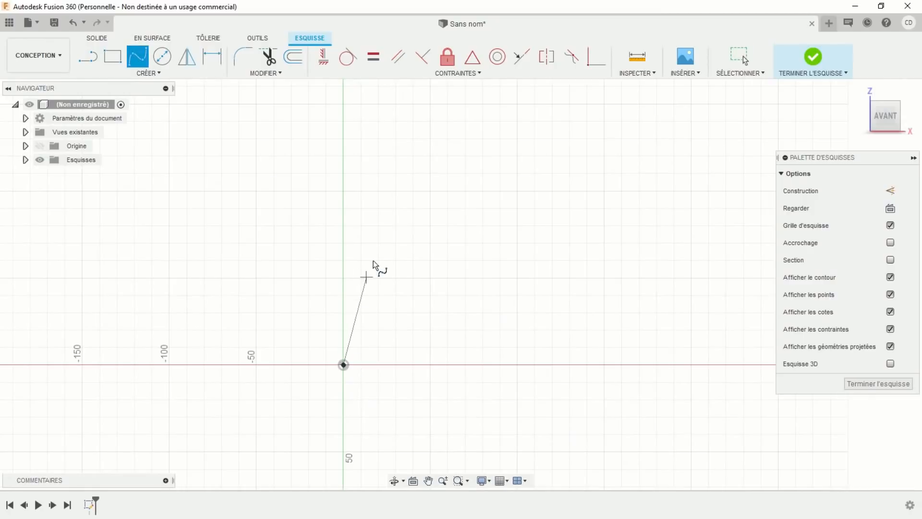
pyautogui.click(402, 229)
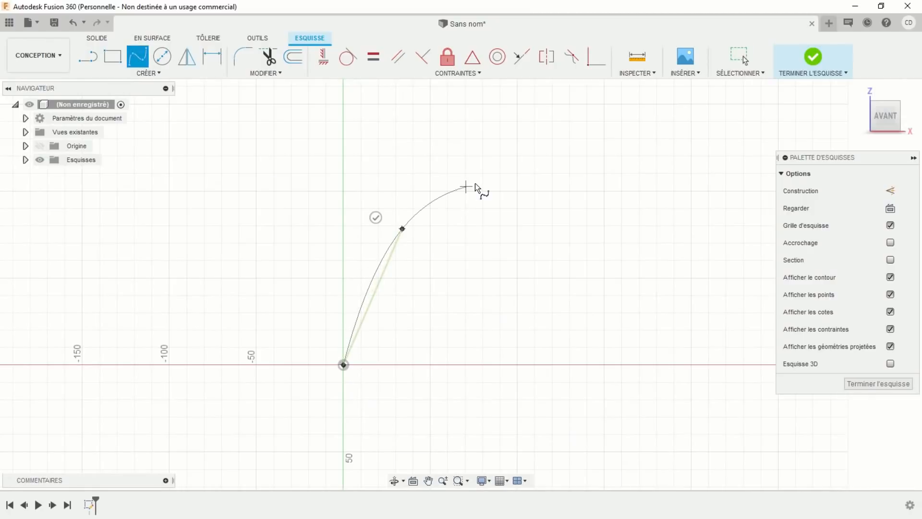
pyautogui.click(508, 169)
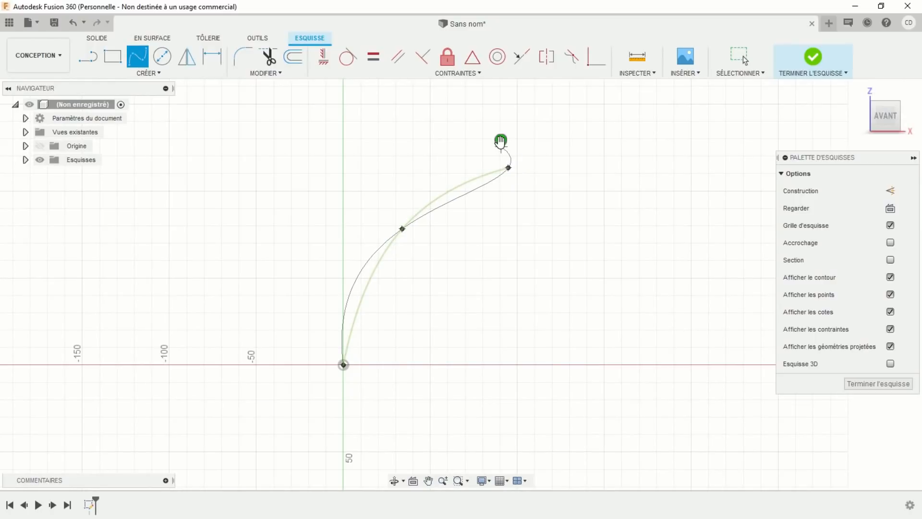
pyautogui.click(500, 140)
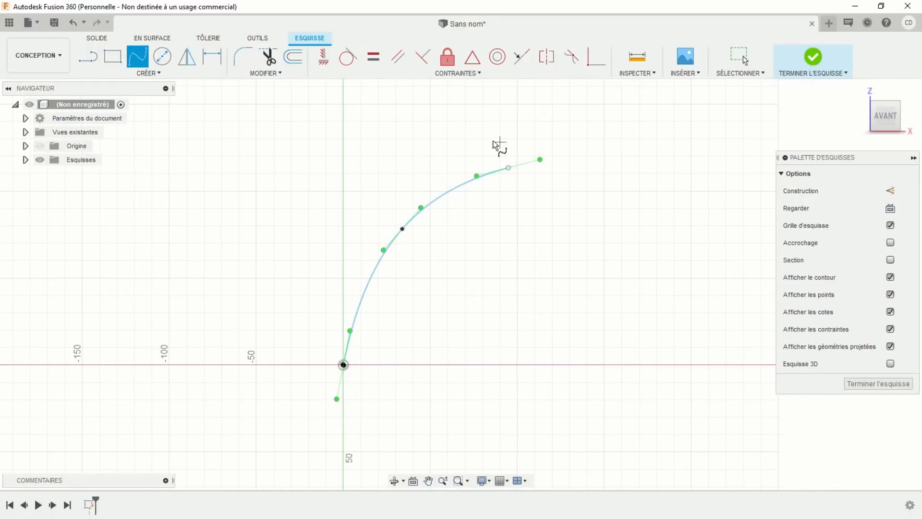
# Step: Dimension the horizontal distance from the origin to the spline's middle point with the parameter P2X
pyautogui.moveTo(381, 168); pyautogui.dragTo(378, 154, button='middle')
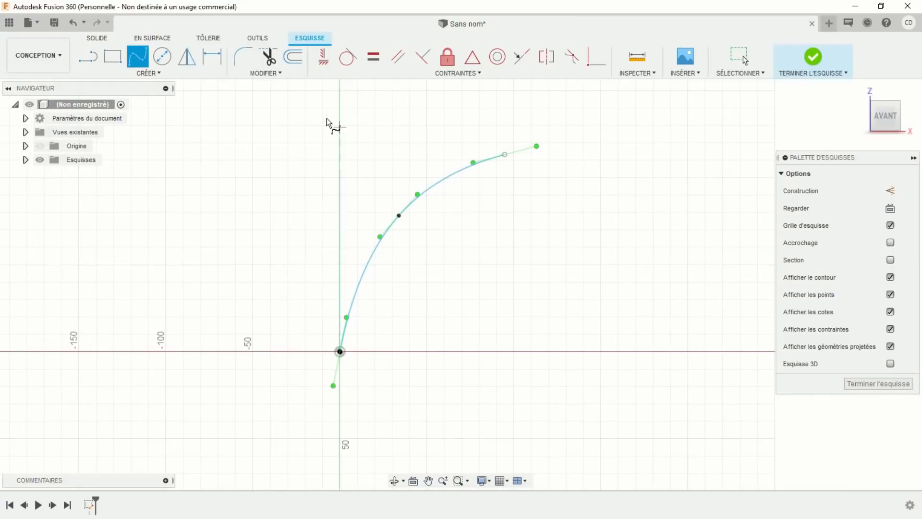
pyautogui.click(212, 57)
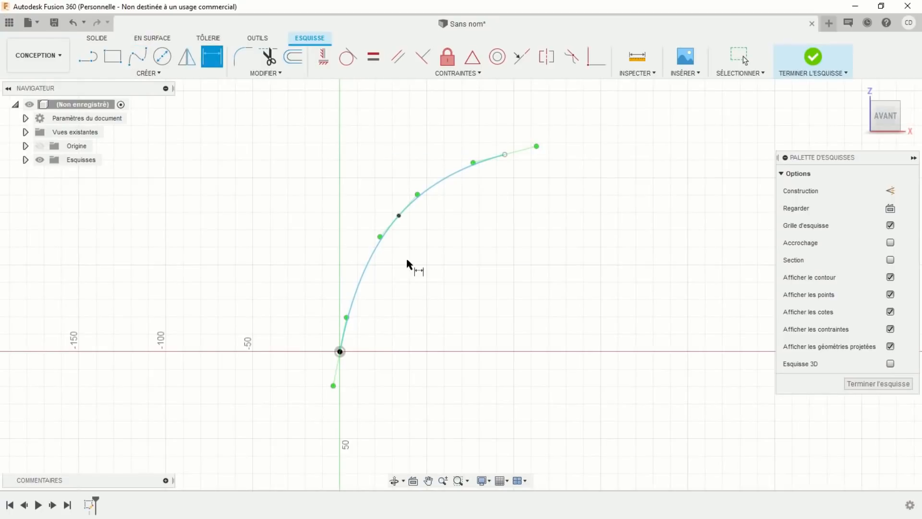
pyautogui.click(398, 216)
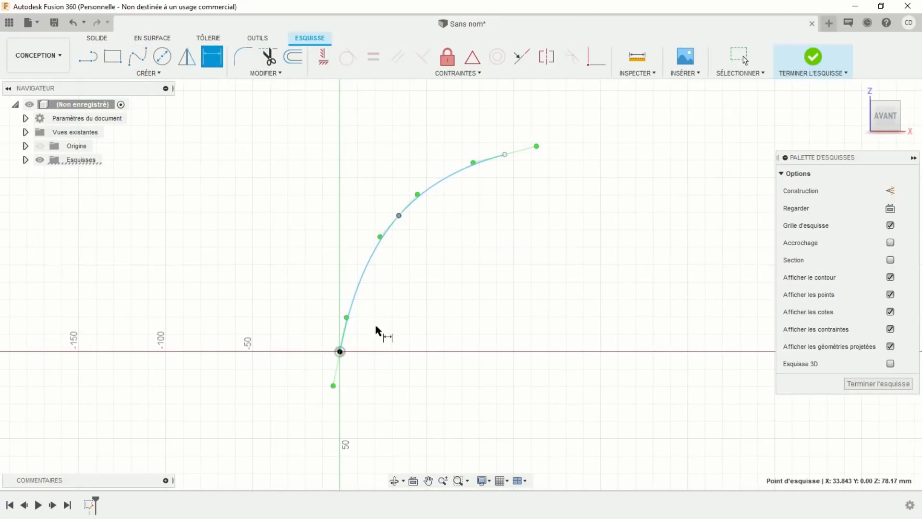
pyautogui.click(341, 352)
pyautogui.click(368, 413)
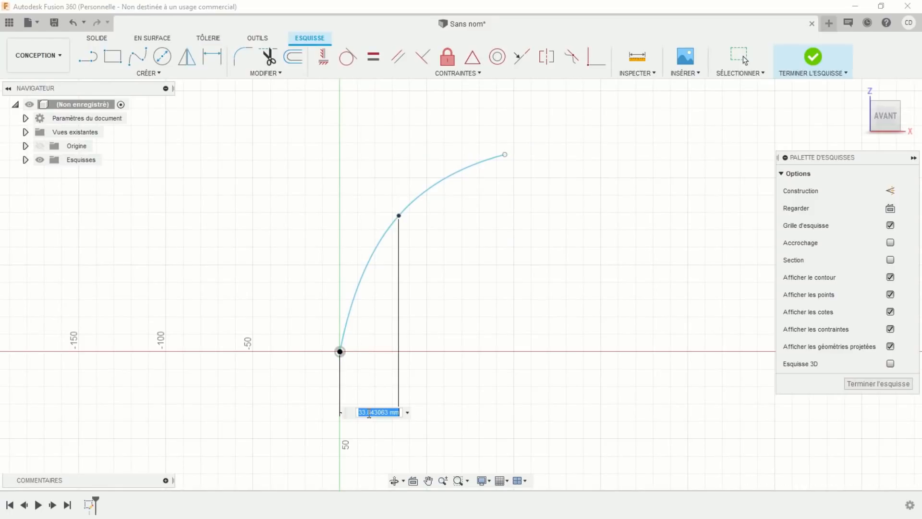
pyautogui.write('P')
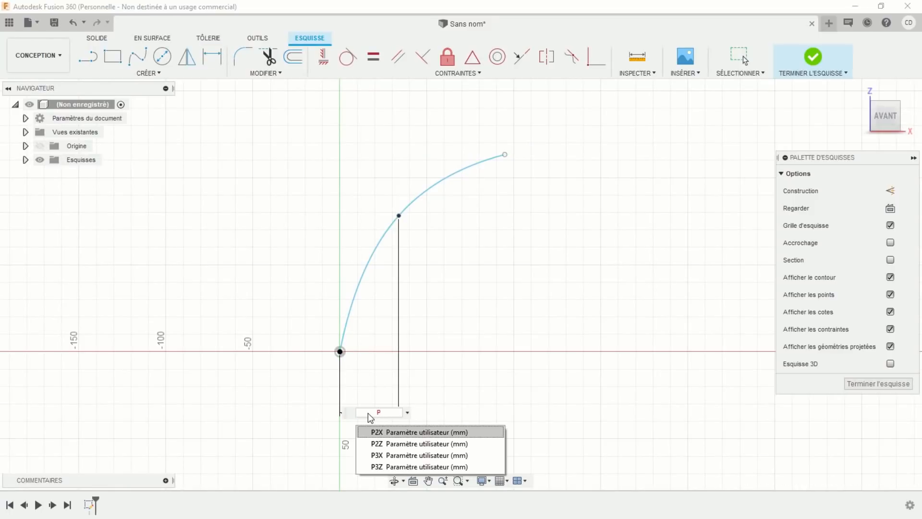
pyautogui.write('2X')
pyautogui.press('Return')
pyautogui.press('Return')
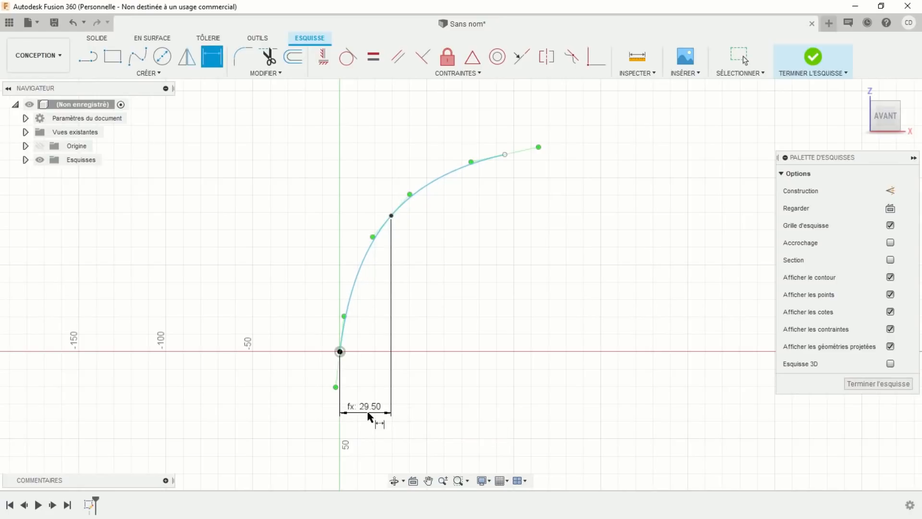
# Step: Dimension the vertical distance from the origin to the spline's middle point with the parameter P2Z
pyautogui.click(392, 216)
pyautogui.click(340, 352)
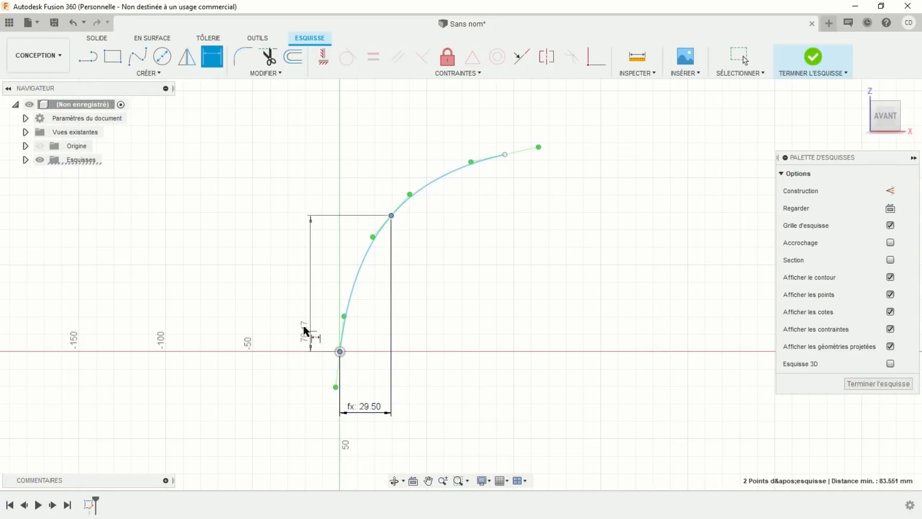
pyautogui.click(278, 308)
pyautogui.write('P')
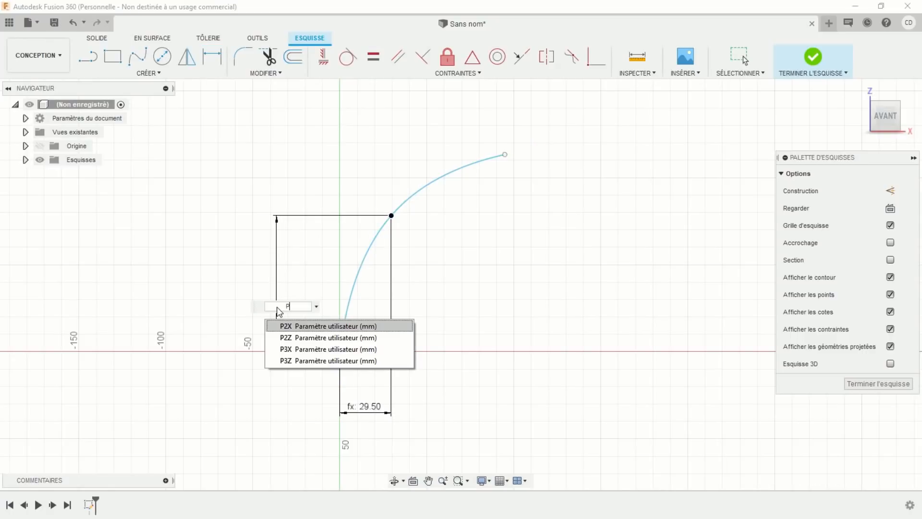
pyautogui.write('2X')
pyautogui.press('Return')
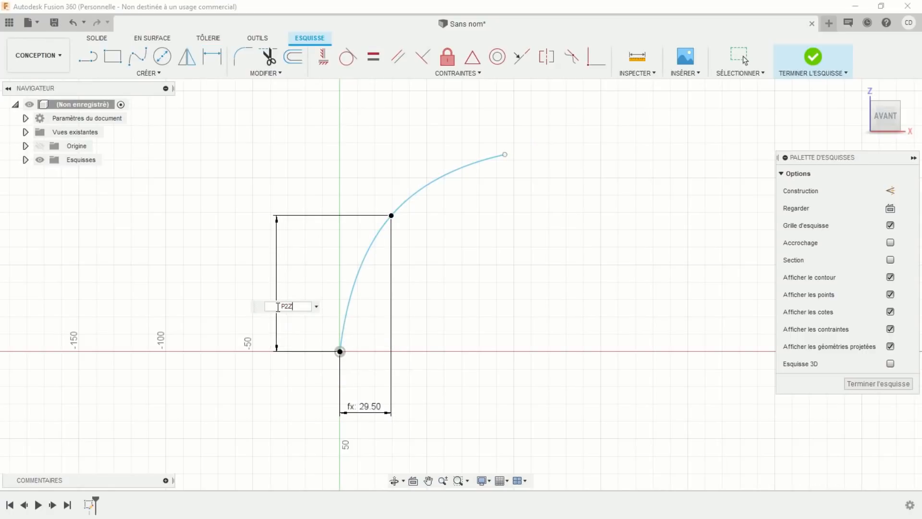
pyautogui.press('Return')
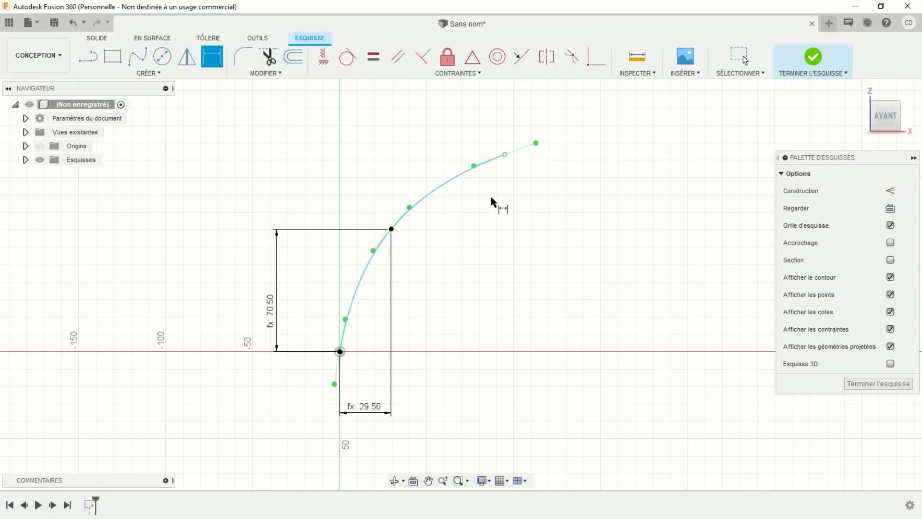
# Step: Dimension the horizontal distance from the origin to the spline's upper endpoint with the parameter P3X
pyautogui.click(504, 155)
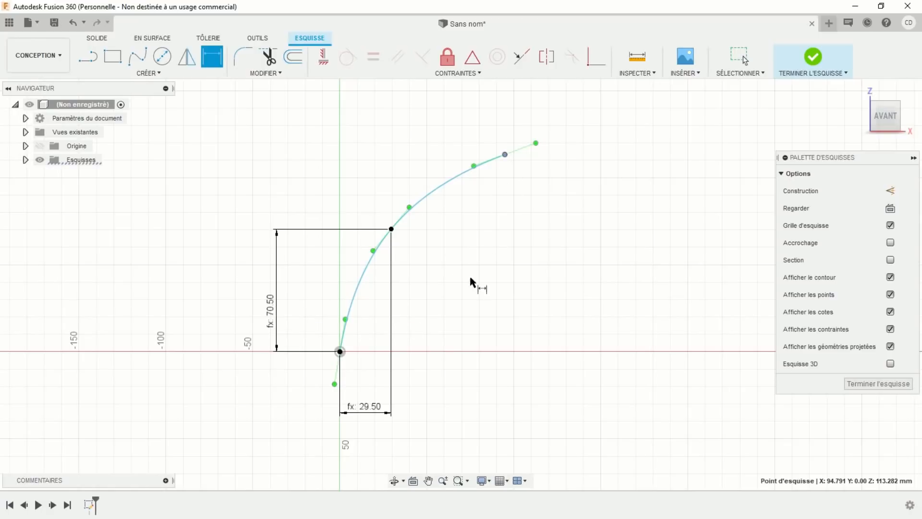
pyautogui.click(340, 352)
pyautogui.click(432, 446)
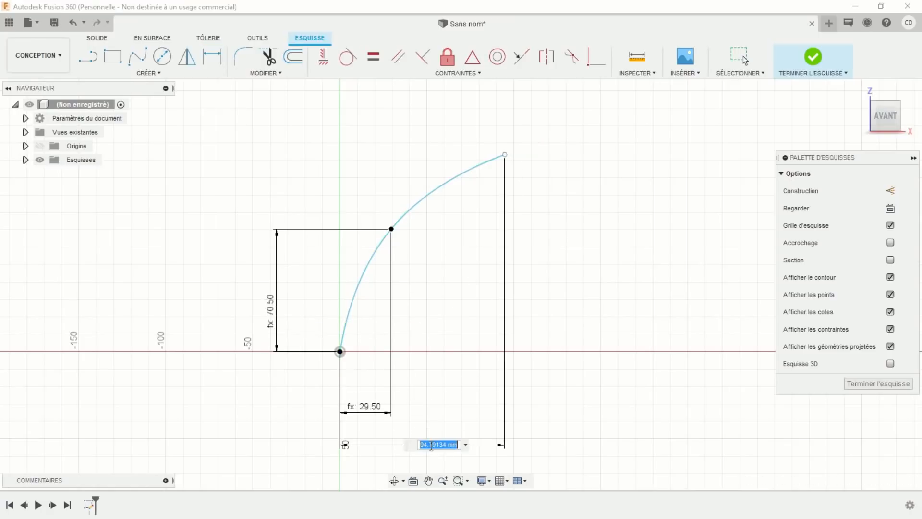
pyautogui.write('P3')
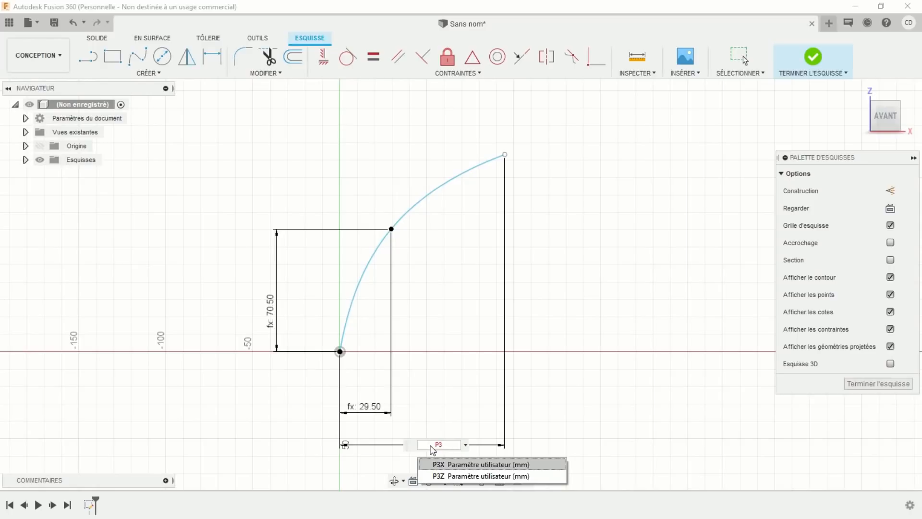
pyautogui.write('X')
pyautogui.press('Return')
pyautogui.press('Return')
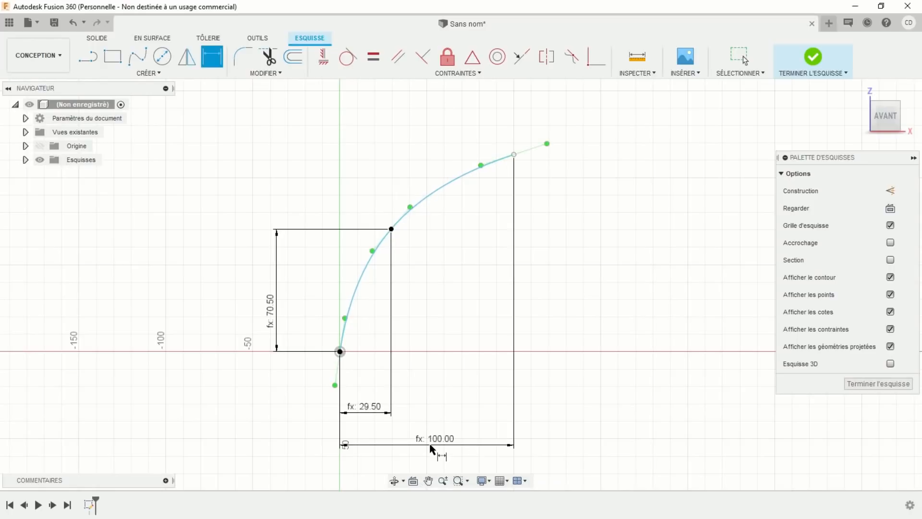
# Step: Dimension the vertical distance from the origin to the spline's upper endpoint with the parameter P3Z
pyautogui.click(514, 154)
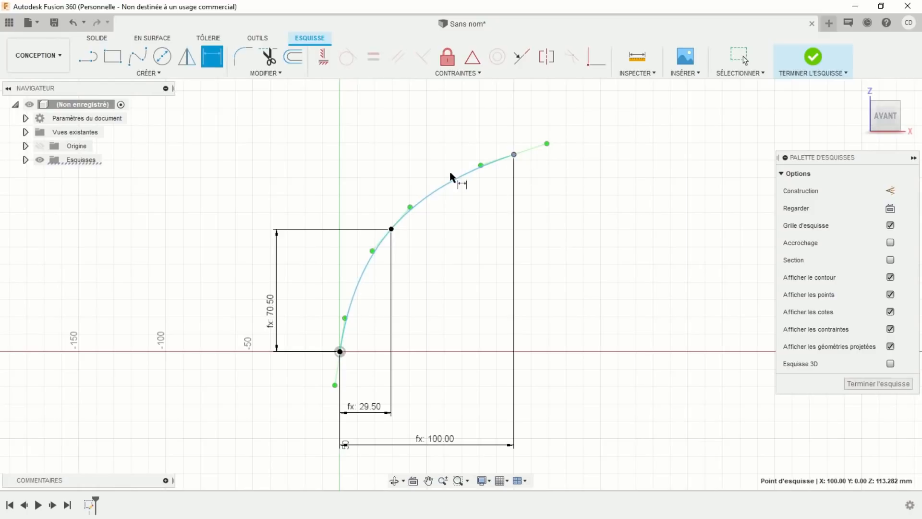
pyautogui.click(340, 352)
pyautogui.click(214, 253)
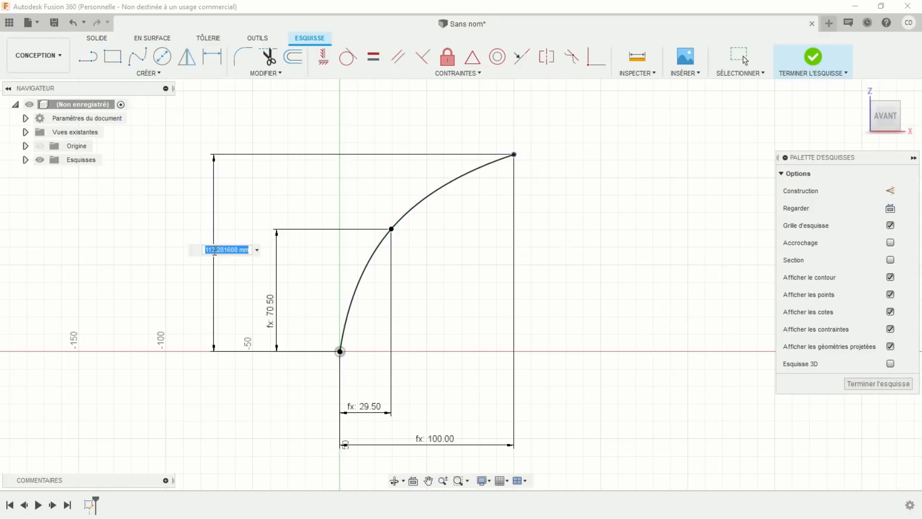
pyautogui.write('P3Z')
pyautogui.press('Return')
pyautogui.middleClick(636, 310)
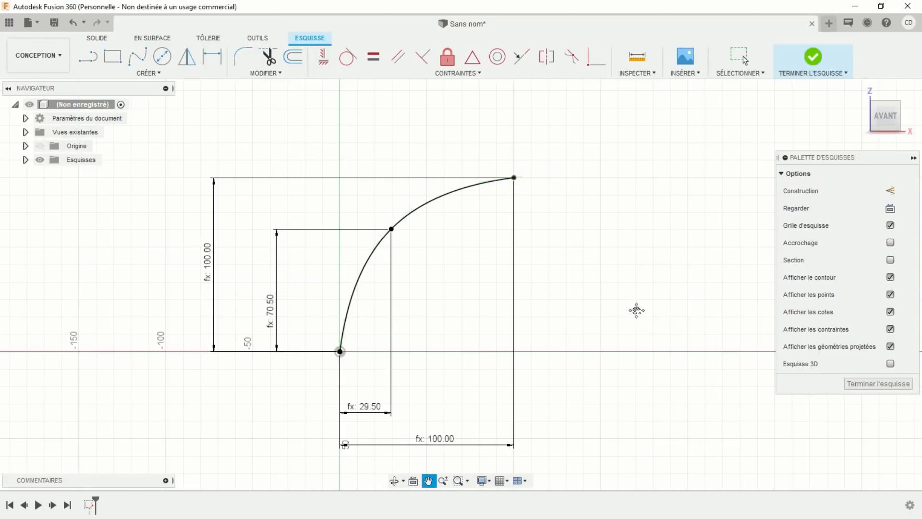
pyautogui.moveTo(636, 310); pyautogui.dragTo(650, 300, button='middle')
pyautogui.press('d')
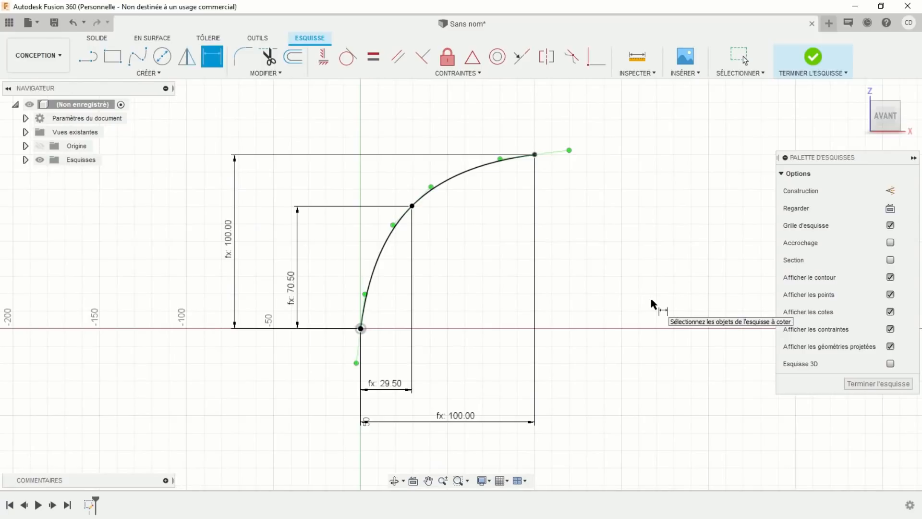
# Step: Finish the spline sketch and switch to the surface modelling tools
pyautogui.click(813, 58)
pyautogui.moveTo(597, 262); pyautogui.dragTo(586, 287, button='middle')
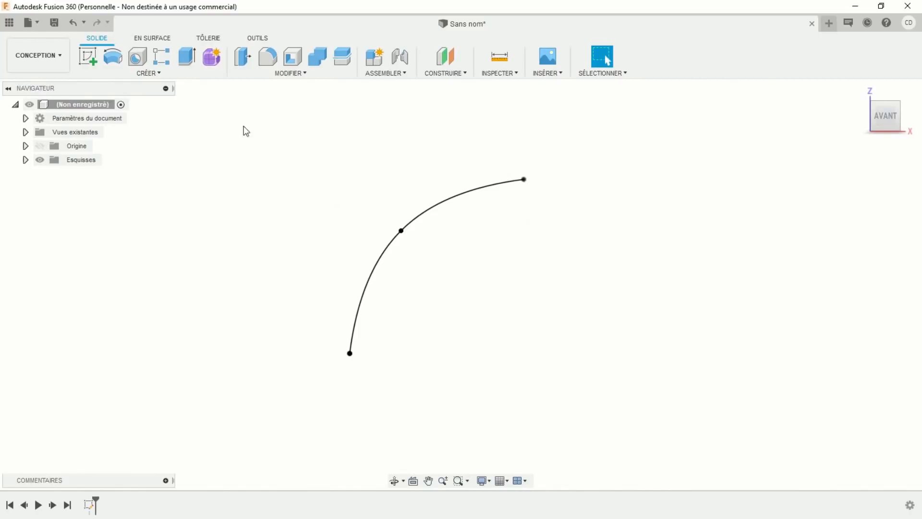
pyautogui.click(150, 40)
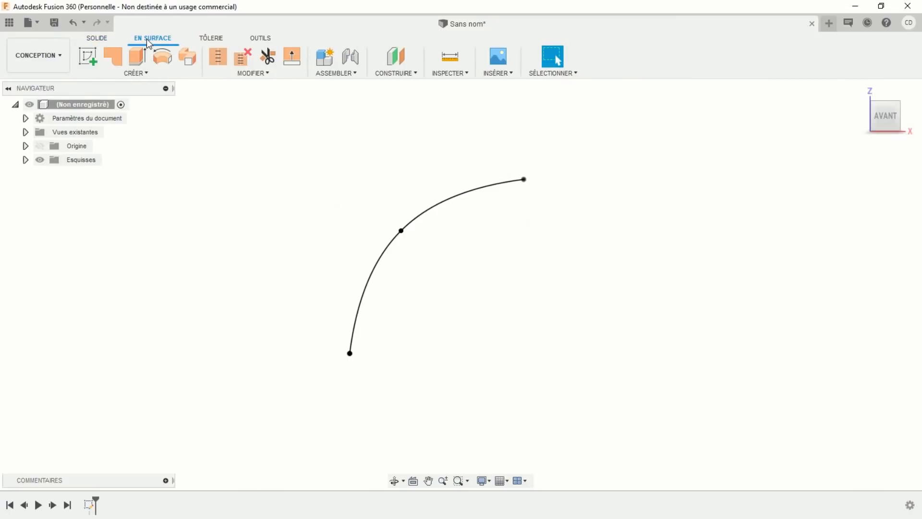
# Step: Start a new sketch on the horizontal XY origin plane
pyautogui.click(92, 59)
pyautogui.click(394, 326)
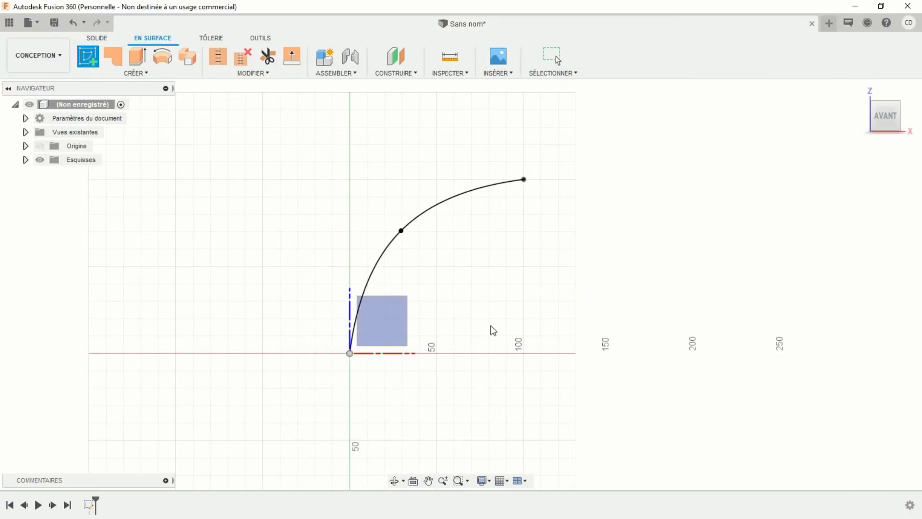
pyautogui.keyDown('shift'); pyautogui.moveTo(482, 305); pyautogui.dragTo(442, 341, button='middle'); pyautogui.keyUp('shift')
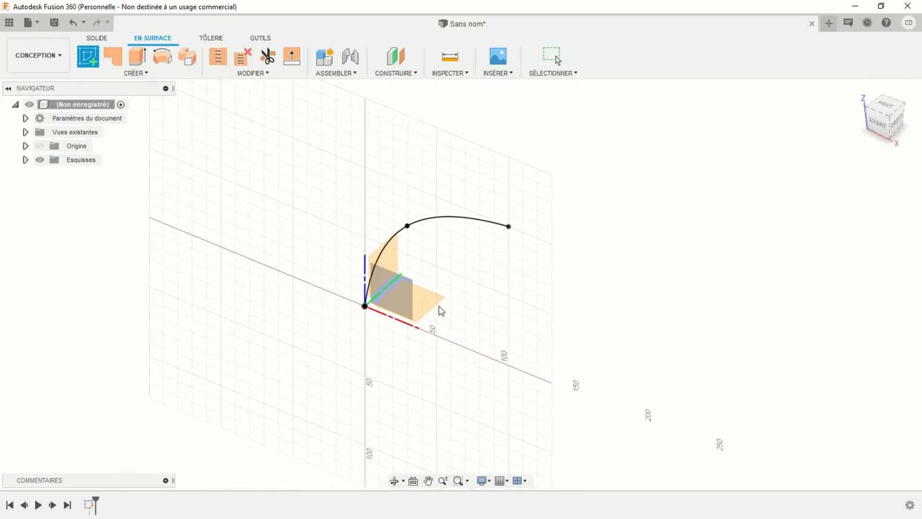
pyautogui.click(431, 300)
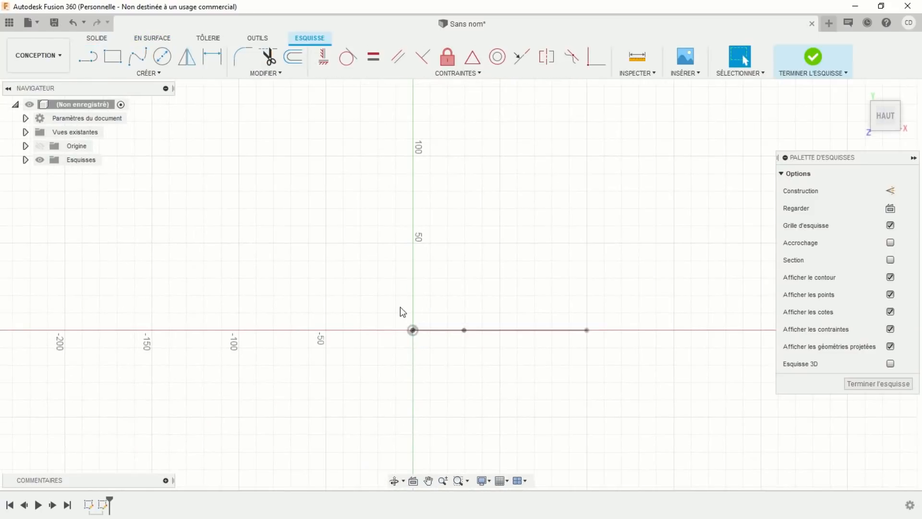
# Step: Draw a 60 mm diameter circle centred on the origin and finish the sketch
pyautogui.moveTo(402, 310); pyautogui.dragTo(359, 235, button='middle')
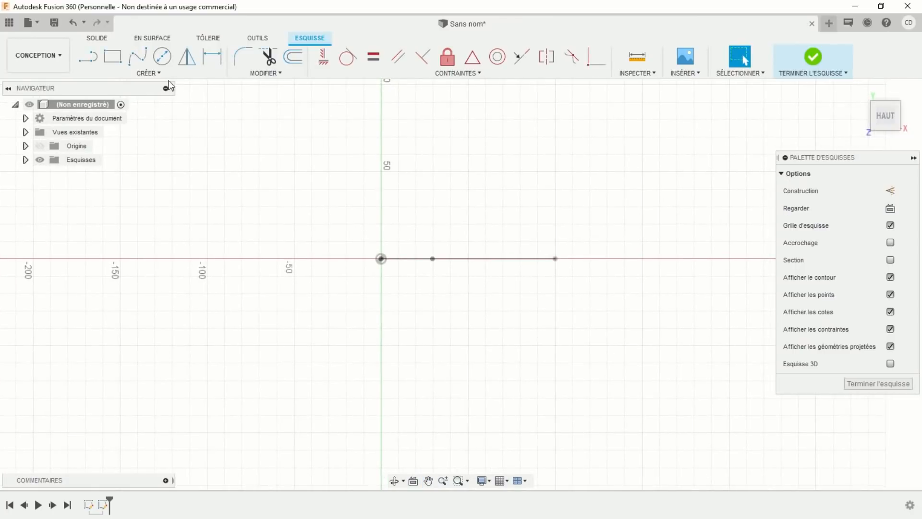
pyautogui.click(162, 56)
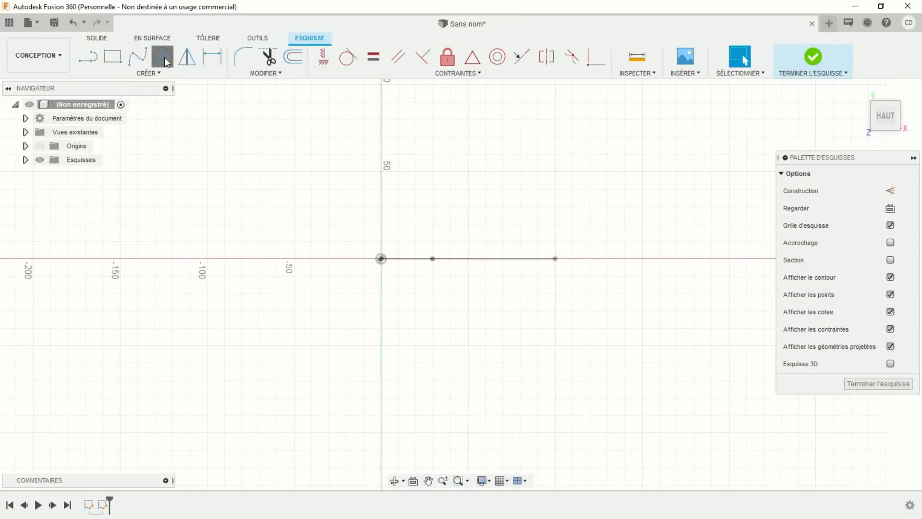
pyautogui.click(381, 259)
pyautogui.write('6')
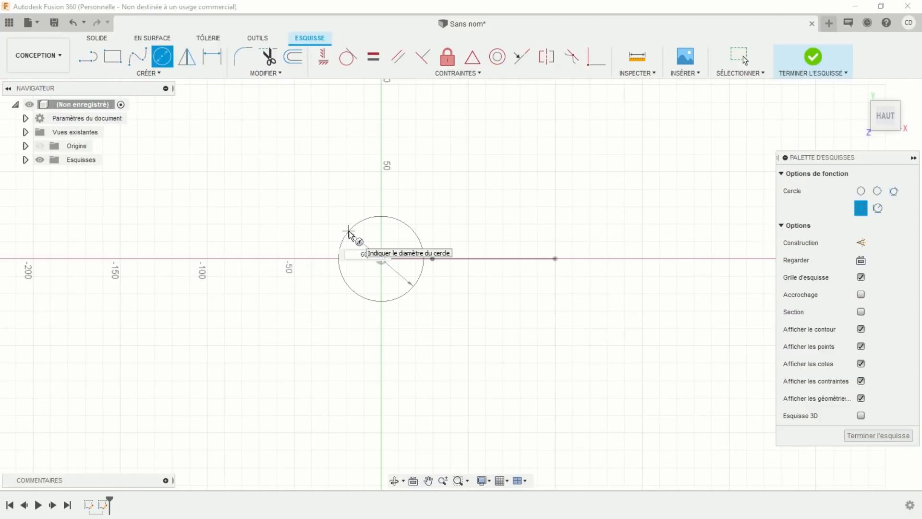
pyautogui.write('0')
pyautogui.press('Return')
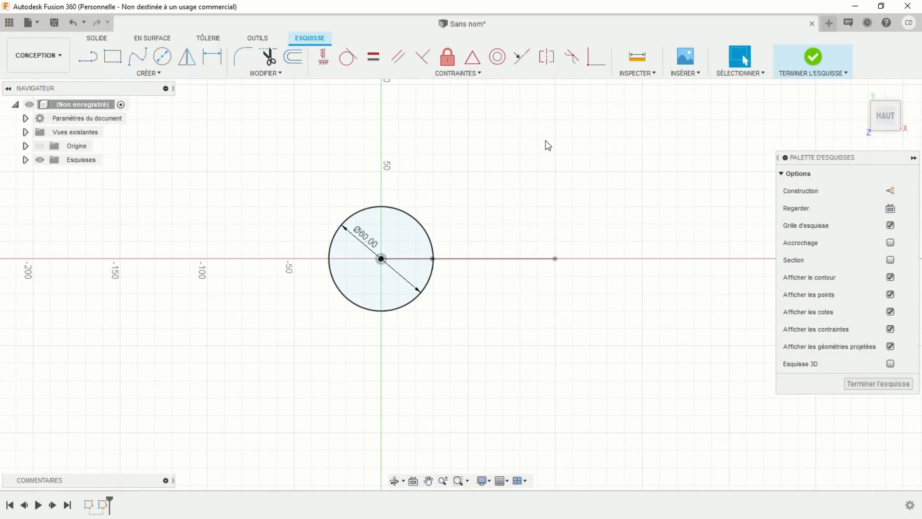
pyautogui.click(803, 64)
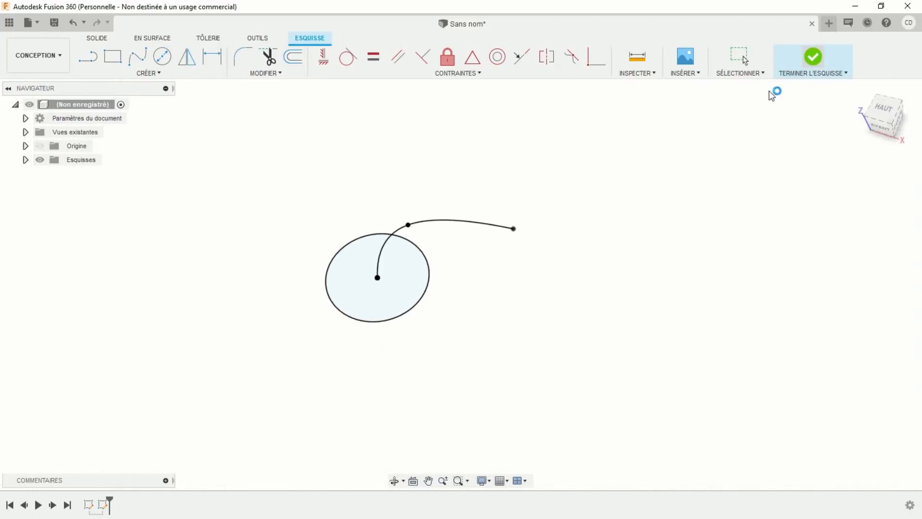
# Step: Extrude the base circle downward as a new surface body with a distance of -20 mm
pyautogui.keyDown('shift'); pyautogui.moveTo(463, 314); pyautogui.dragTo(479, 298, button='middle'); pyautogui.keyUp('shift')
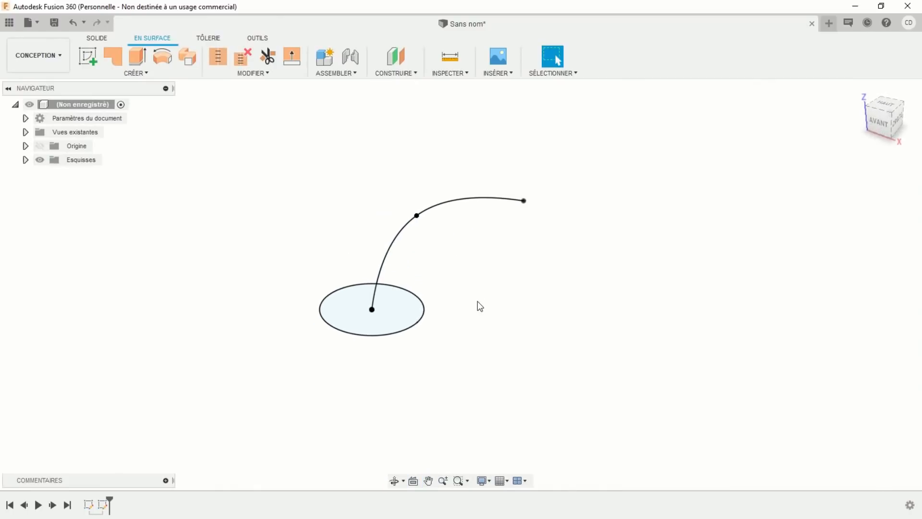
pyautogui.click(138, 63)
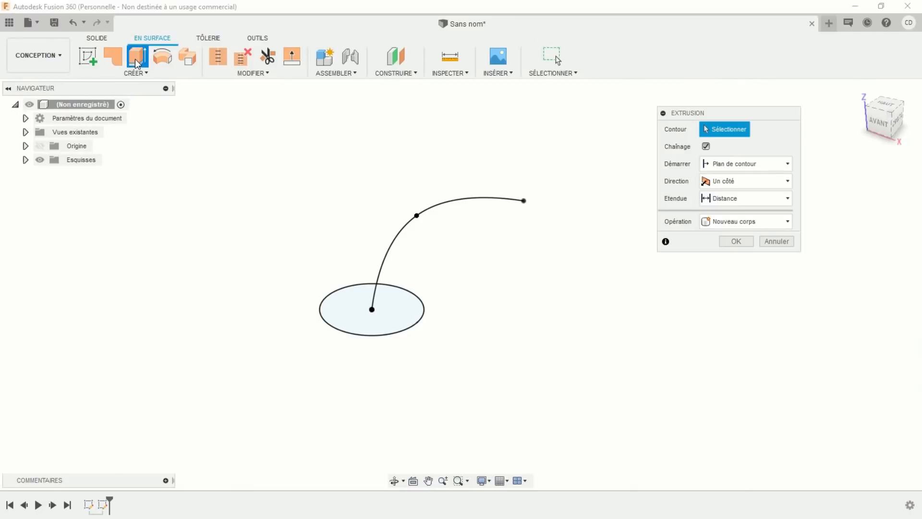
pyautogui.click(401, 337)
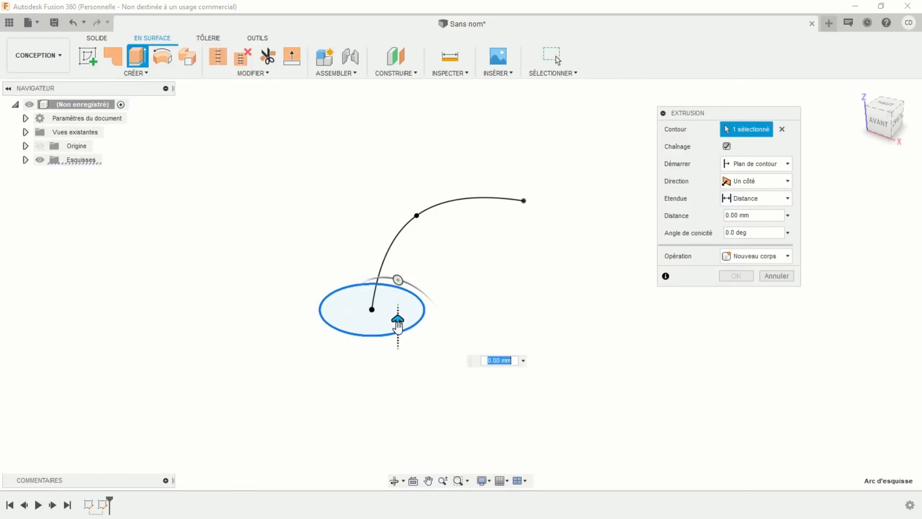
pyautogui.moveTo(397, 313); pyautogui.dragTo(400, 364)
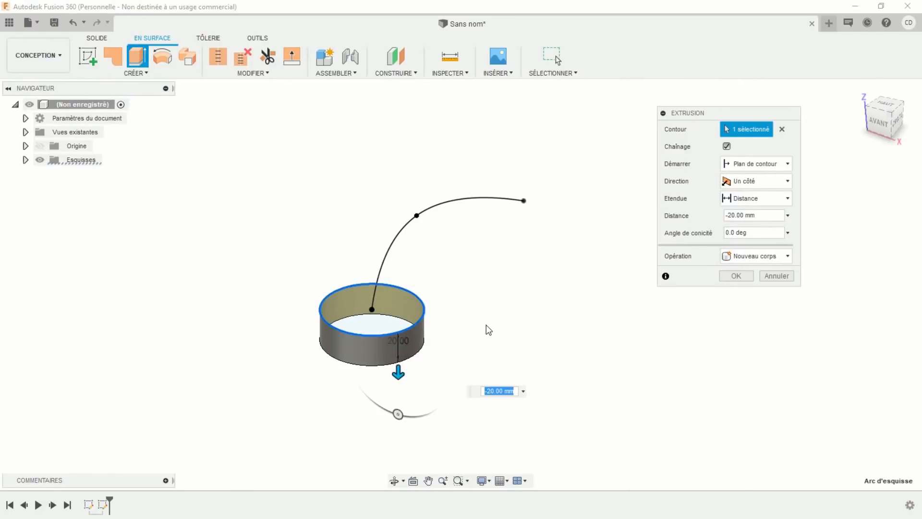
pyautogui.press('Return')
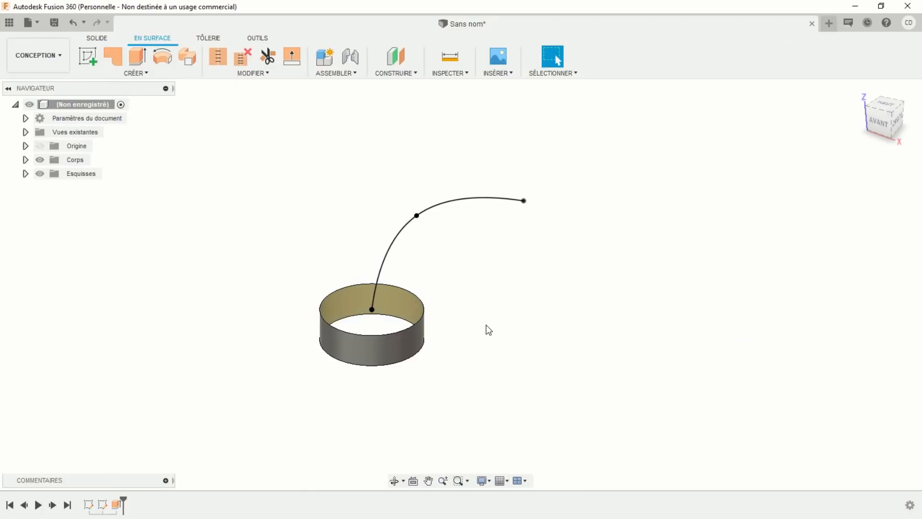
# Step: Create a plane along the spline path at proportional distance 1.00, at its upper endpoint
pyautogui.keyDown('shift'); pyautogui.moveTo(483, 336); pyautogui.dragTo(508, 282, button='middle'); pyautogui.keyUp('shift')
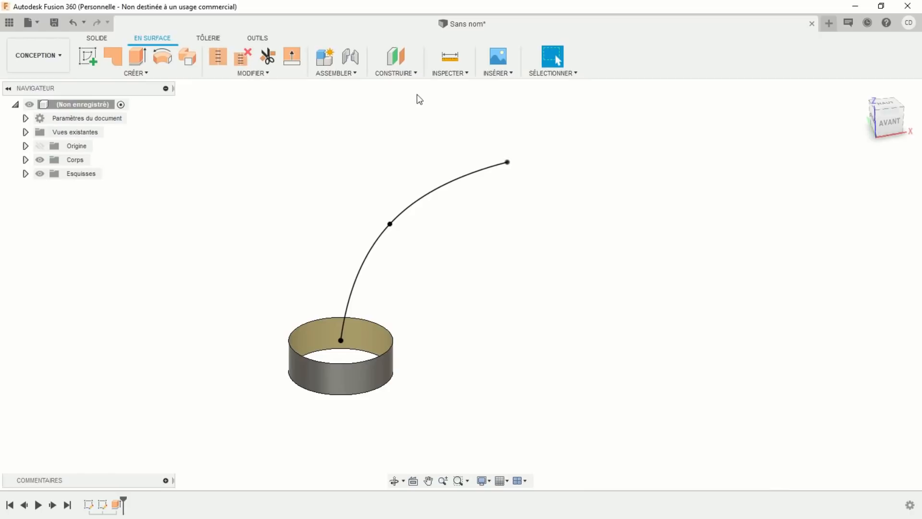
pyautogui.click(412, 77)
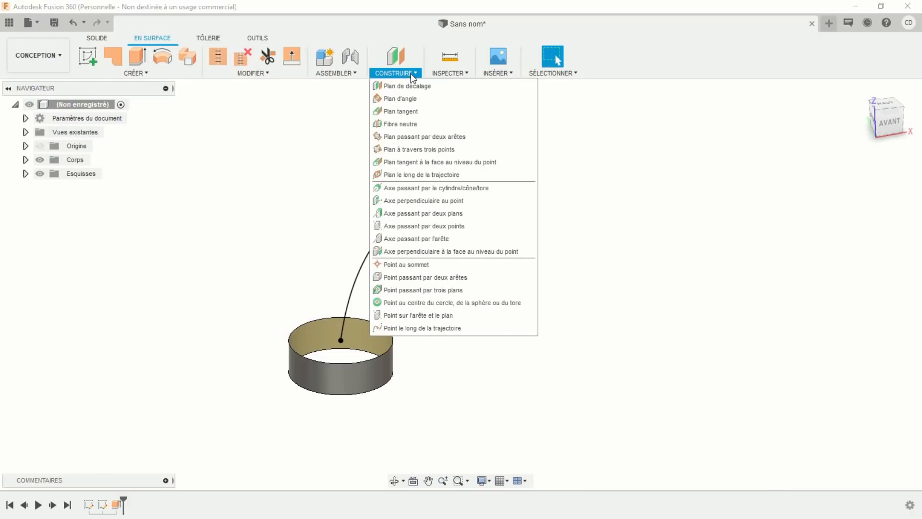
pyautogui.click(413, 174)
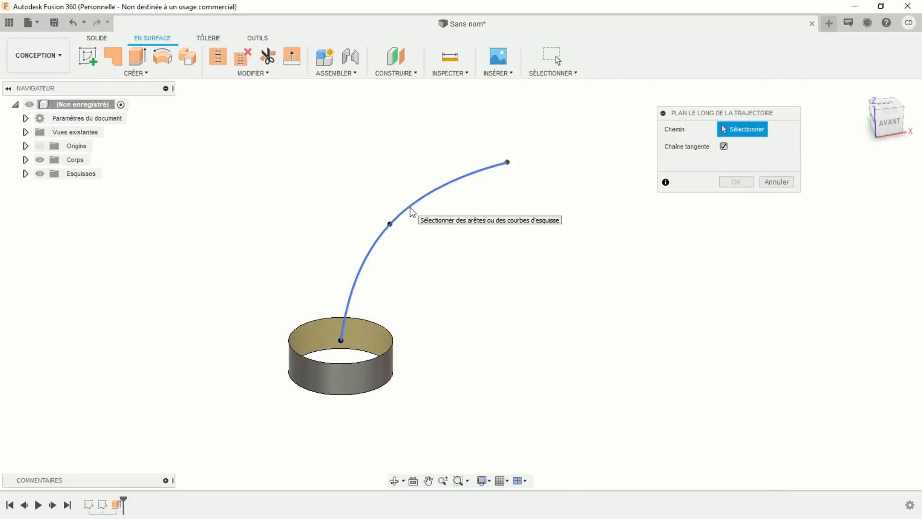
pyautogui.click(411, 211)
pyautogui.moveTo(418, 199); pyautogui.dragTo(556, 166)
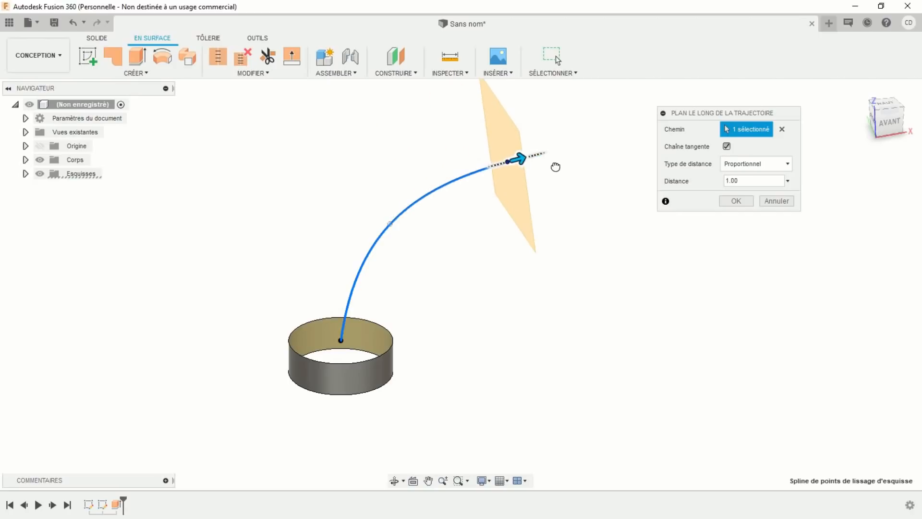
pyautogui.click(731, 202)
# Step: Sketch a 60 mm diameter circle on the plane at the spline's upper end, centred on the endpoint, and finish the sketch
pyautogui.moveTo(632, 191); pyautogui.dragTo(607, 224, button='middle')
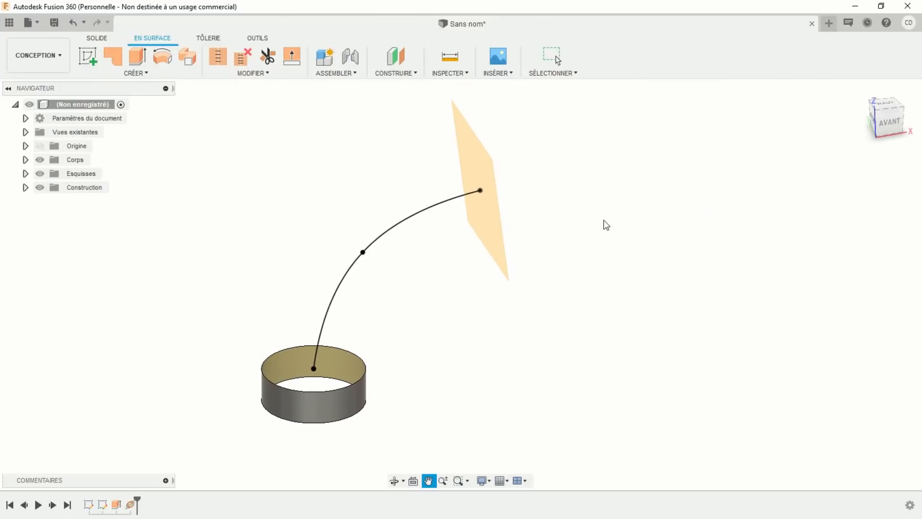
pyautogui.keyDown('shift'); pyautogui.moveTo(534, 293); pyautogui.dragTo(567, 290, button='middle'); pyautogui.keyUp('shift')
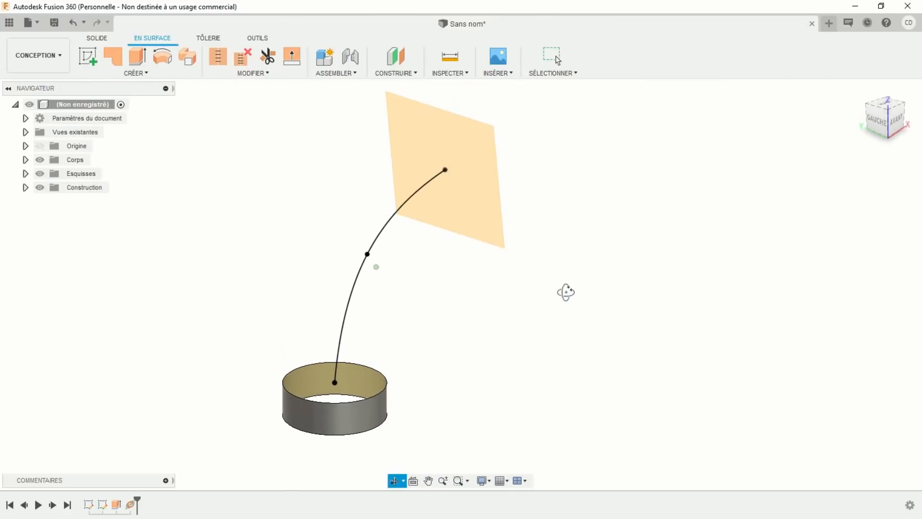
pyautogui.moveTo(589, 255); pyautogui.dragTo(589, 273, button='middle')
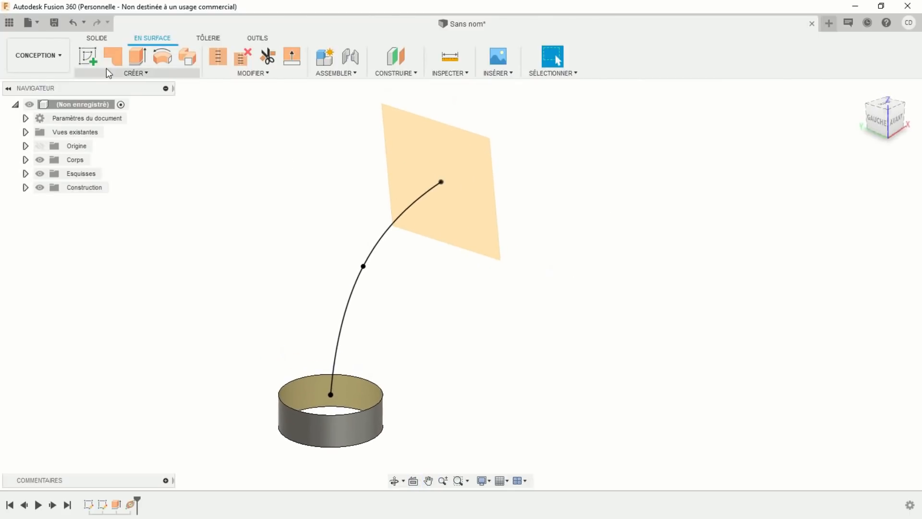
pyautogui.click(86, 56)
pyautogui.click(482, 215)
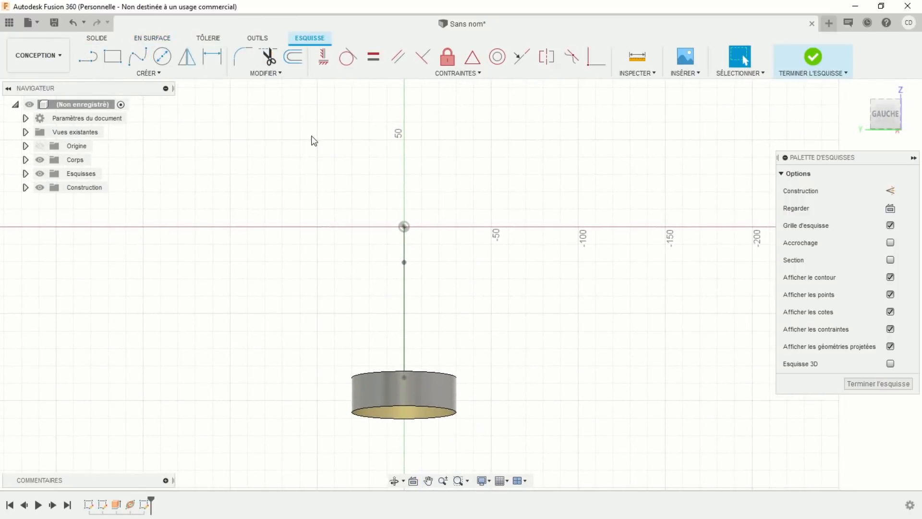
pyautogui.click(163, 57)
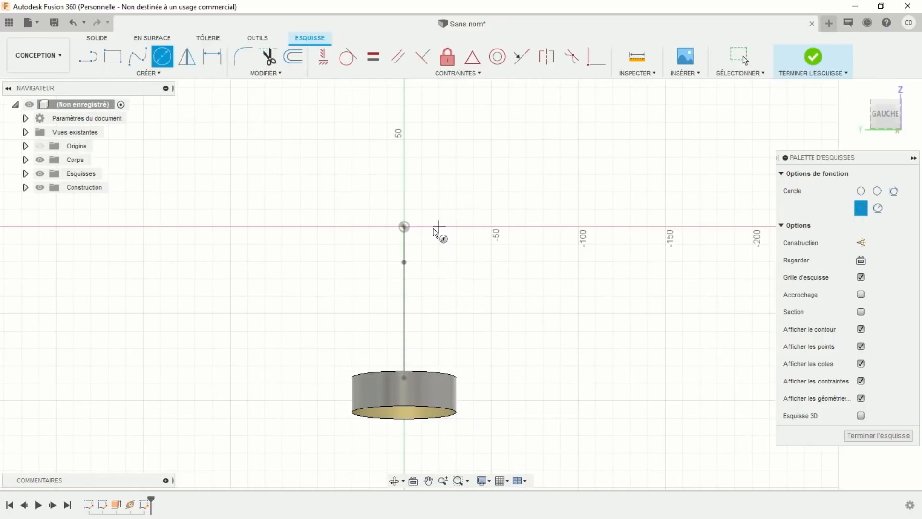
pyautogui.click(404, 227)
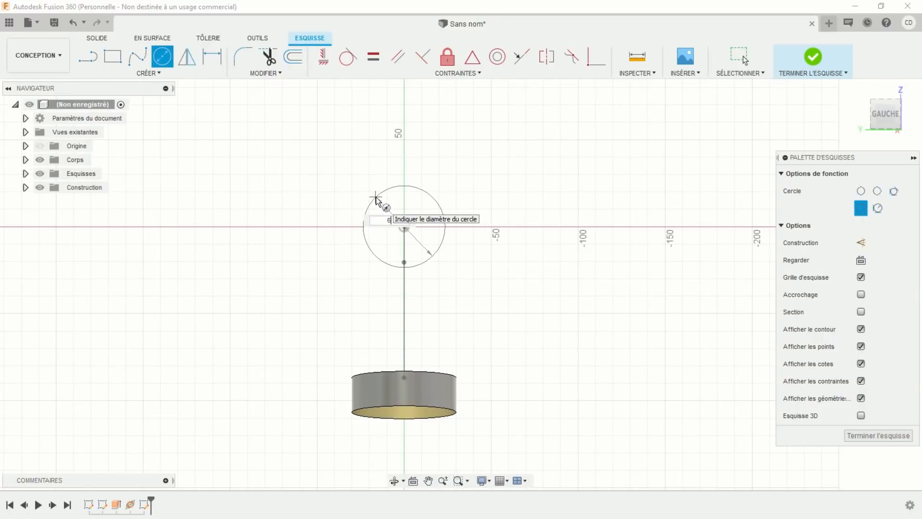
pyautogui.write('60')
pyautogui.press('Return')
pyautogui.press('Escape')
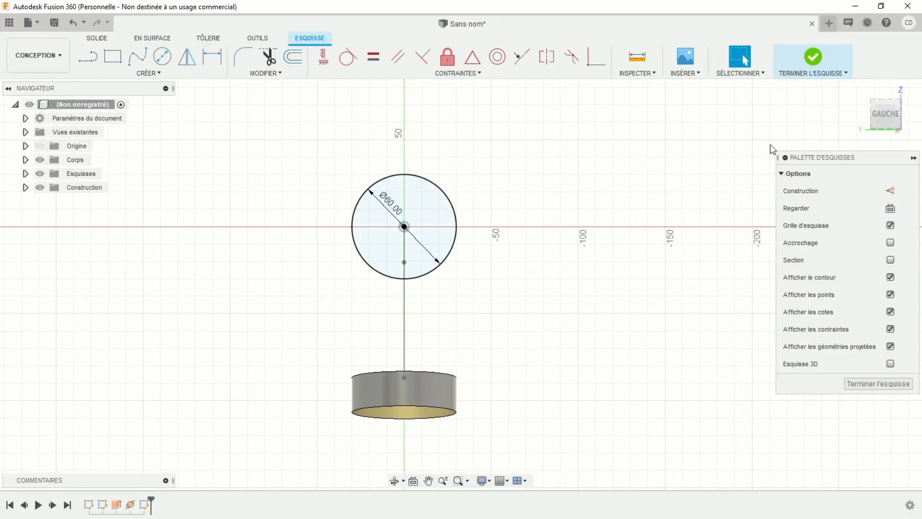
pyautogui.click(814, 58)
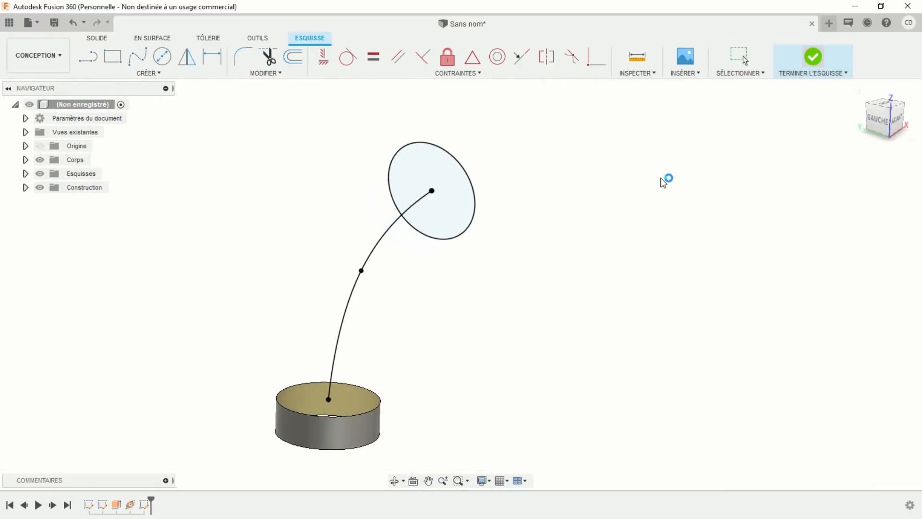
# Step: Extrude the upper circle 20 mm outward, away from the spline, as a new surface body
pyautogui.moveTo(577, 270); pyautogui.dragTo(561, 260, button='middle')
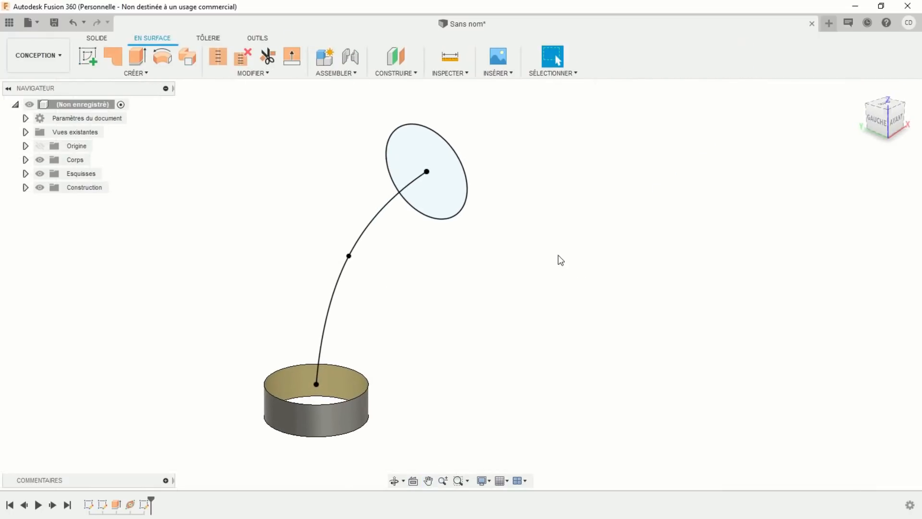
pyautogui.click(138, 56)
pyautogui.click(458, 168)
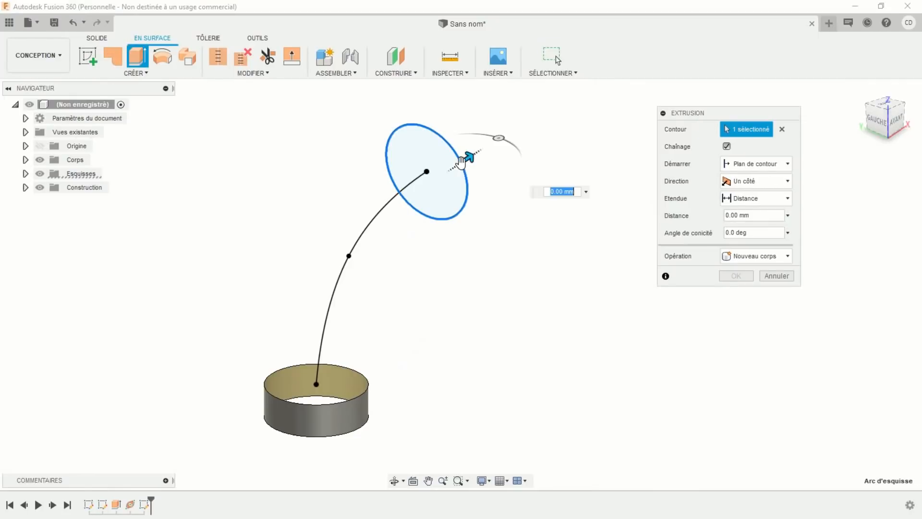
pyautogui.moveTo(468, 158); pyautogui.dragTo(489, 144)
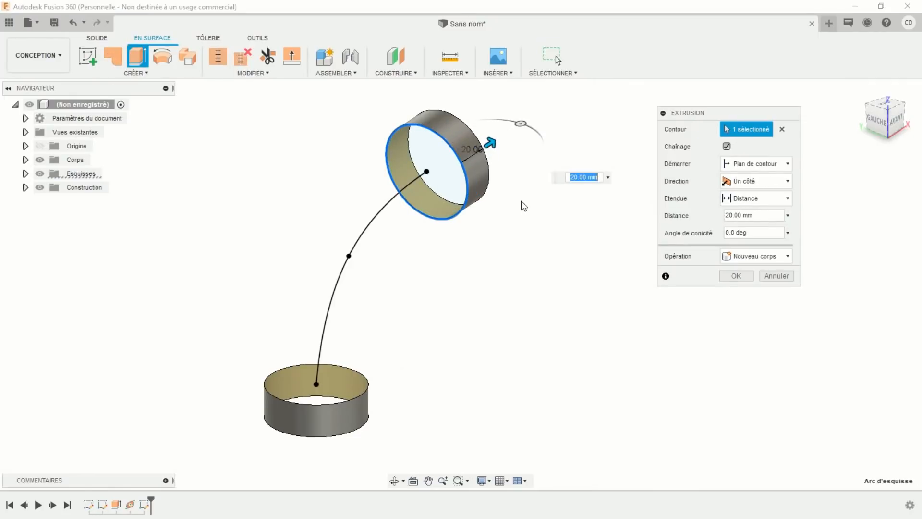
pyautogui.press('Return')
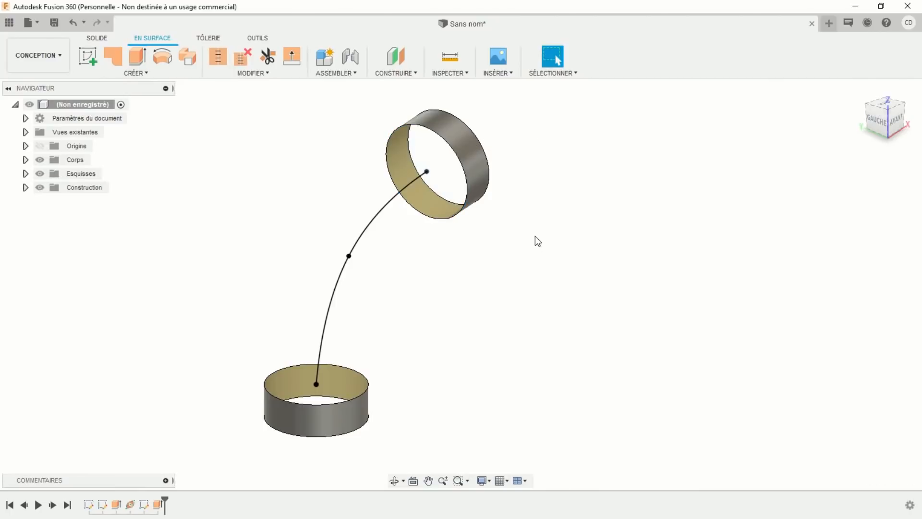
# Step: Create another plane along the spline path at proportional distance 1.00-0.04, just before the upper ring
pyautogui.scroll(1, 558, 250)
pyautogui.scroll(-2, 569, 274)
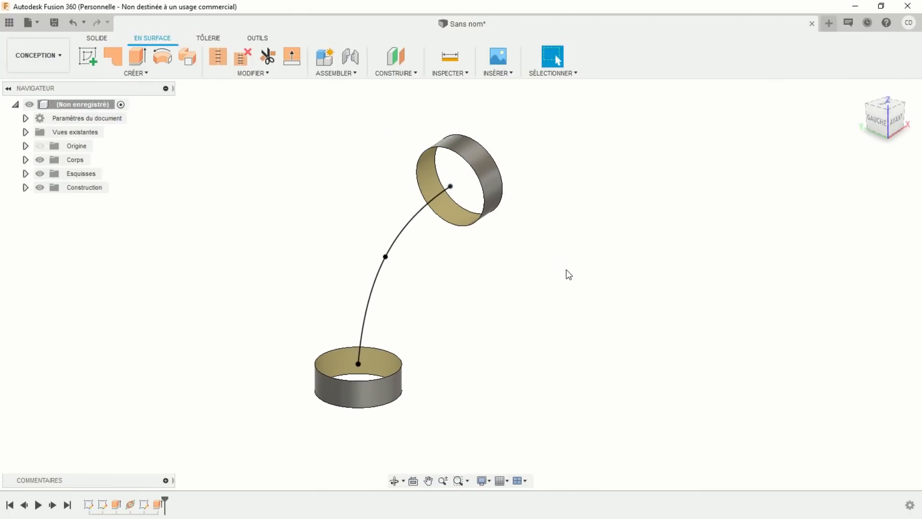
pyautogui.keyDown('shift'); pyautogui.moveTo(568, 275); pyautogui.dragTo(508, 308, button='middle'); pyautogui.keyUp('shift')
pyautogui.click(415, 74)
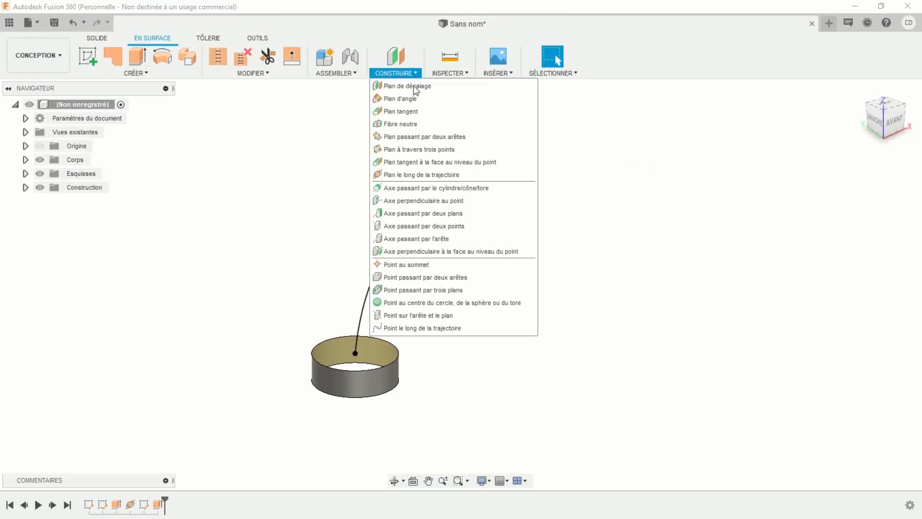
pyautogui.click(414, 174)
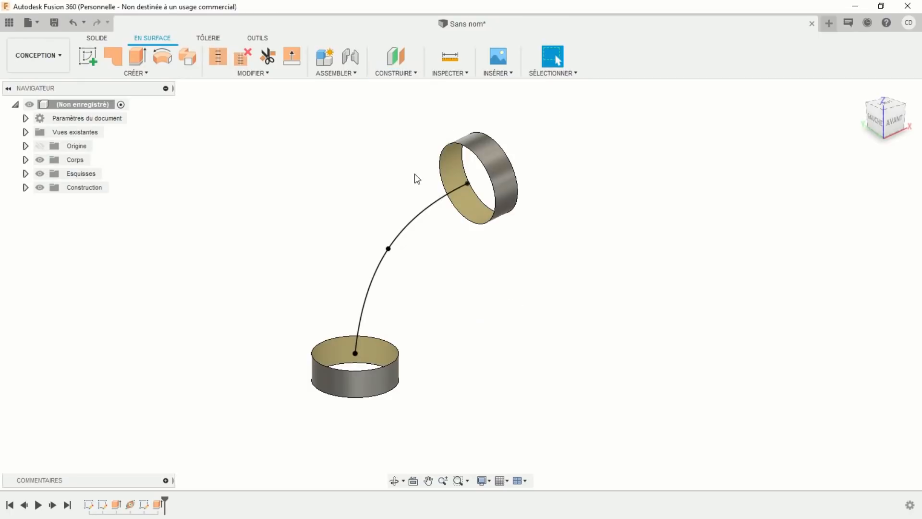
pyautogui.click(416, 223)
pyautogui.moveTo(421, 211); pyautogui.dragTo(476, 180)
pyautogui.click(752, 181)
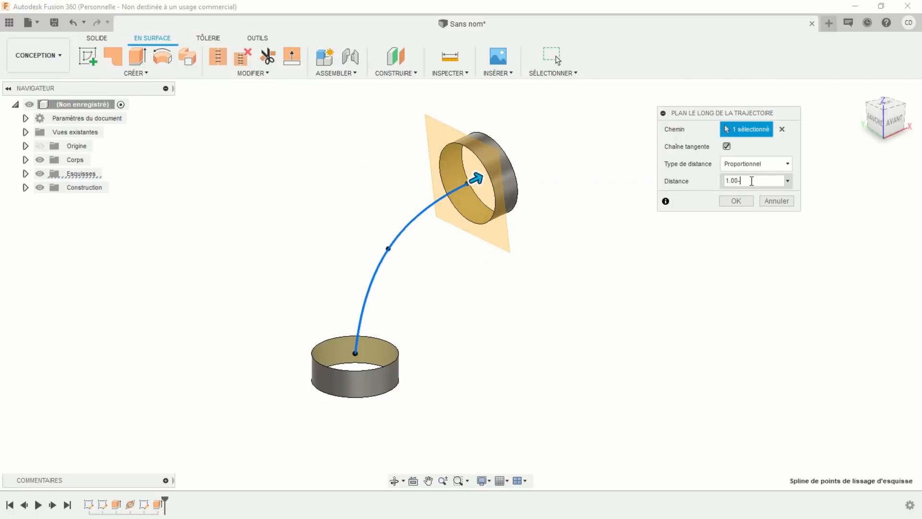
pyautogui.write('-0.04')
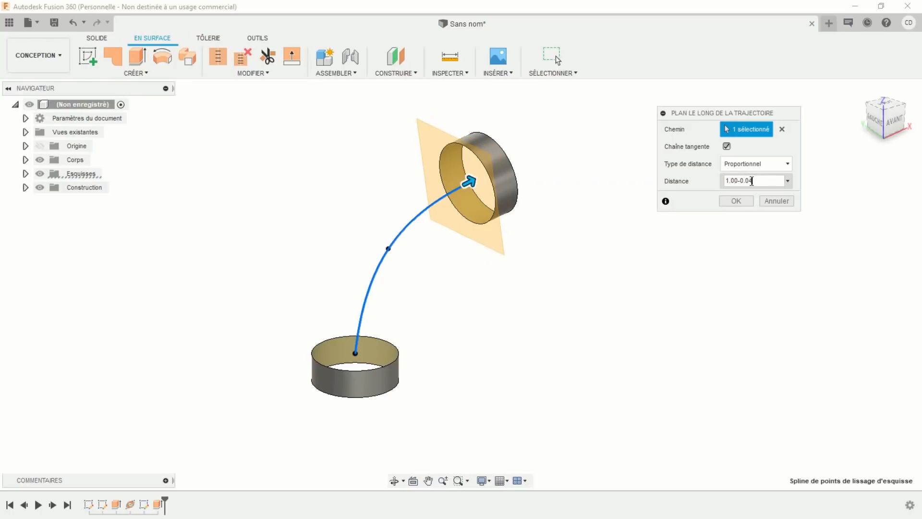
pyautogui.press('Return')
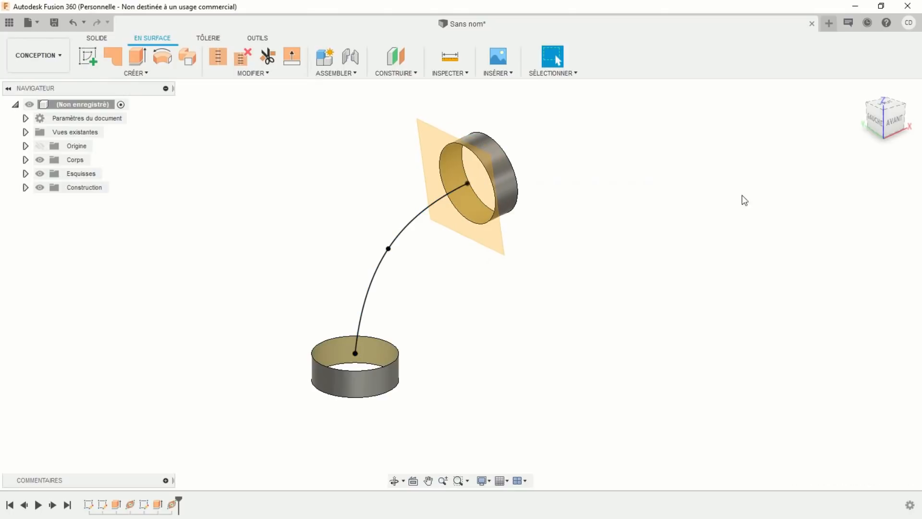
# Step: Sketch a 69 mm diameter circle on the plane just before the upper ring, centred on the spline, and finish the sketch
pyautogui.moveTo(742, 196); pyautogui.dragTo(702, 220, button='middle')
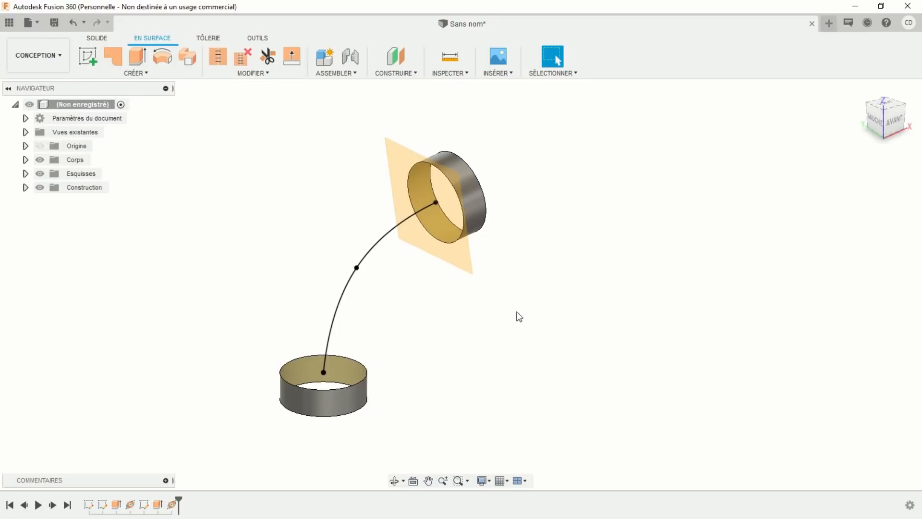
pyautogui.click(87, 56)
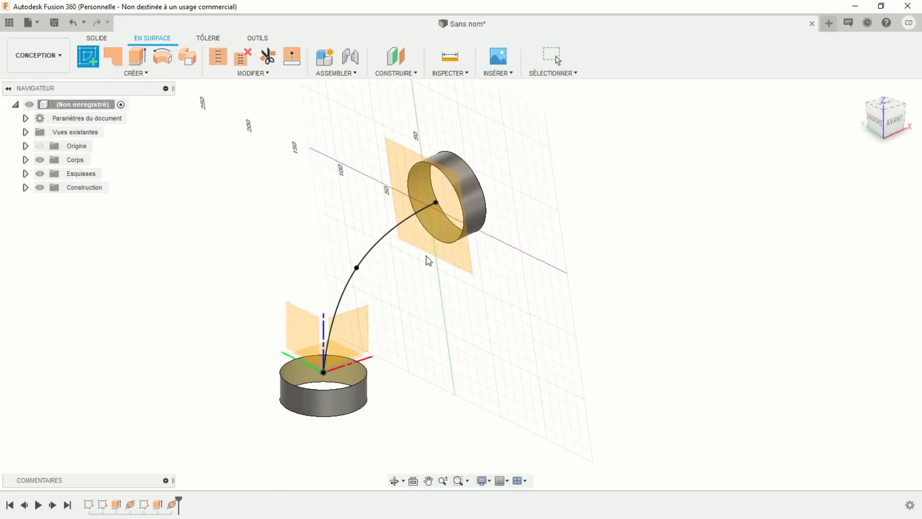
pyautogui.click(420, 242)
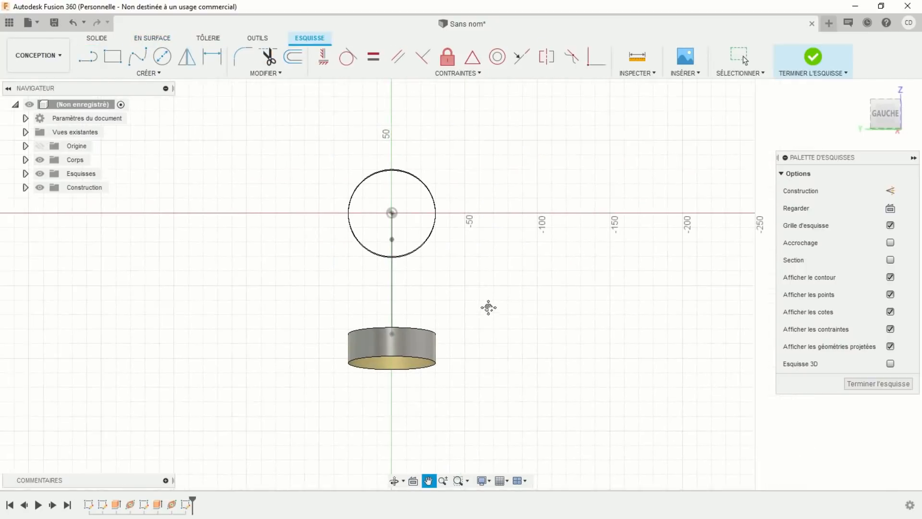
pyautogui.click(163, 59)
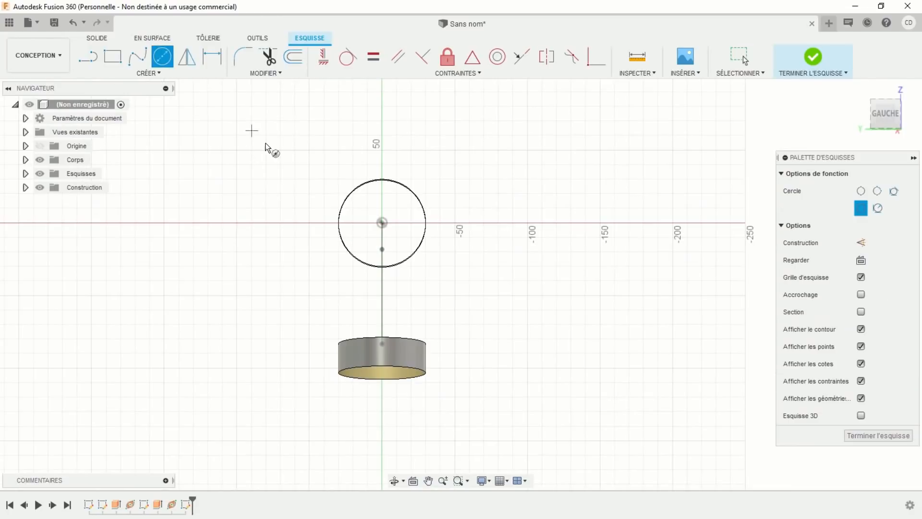
pyautogui.click(382, 223)
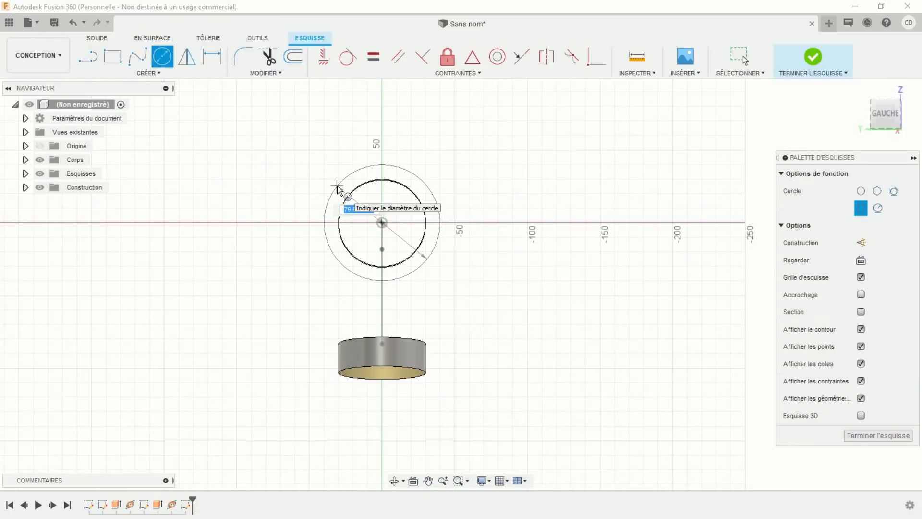
pyautogui.write('69')
pyautogui.press('Return')
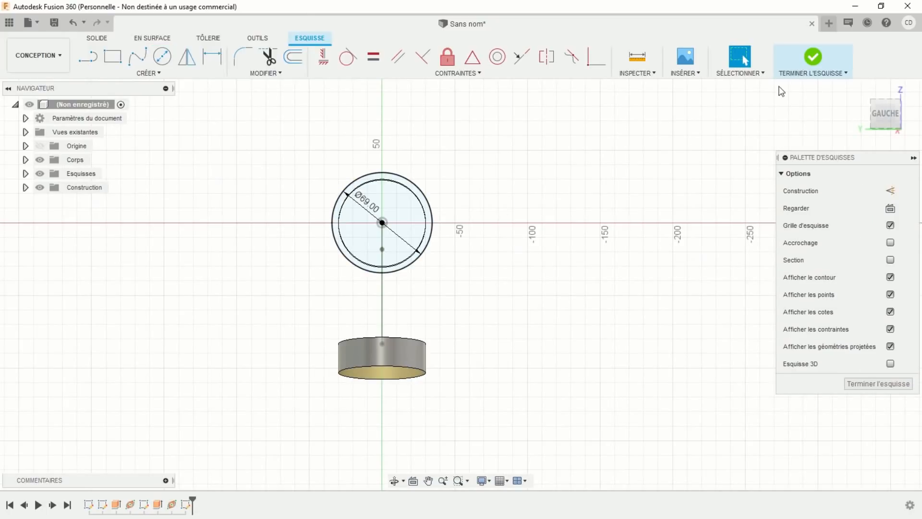
pyautogui.click(812, 59)
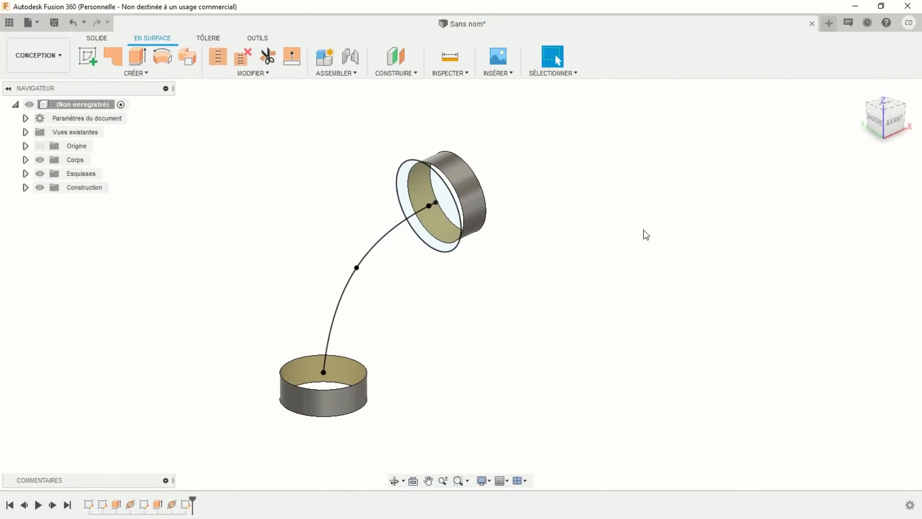
# Step: Create a plane along the spline path at proportional distance 1.00-0.05, just below the 69 mm circle
pyautogui.click(417, 77)
pyautogui.click(411, 172)
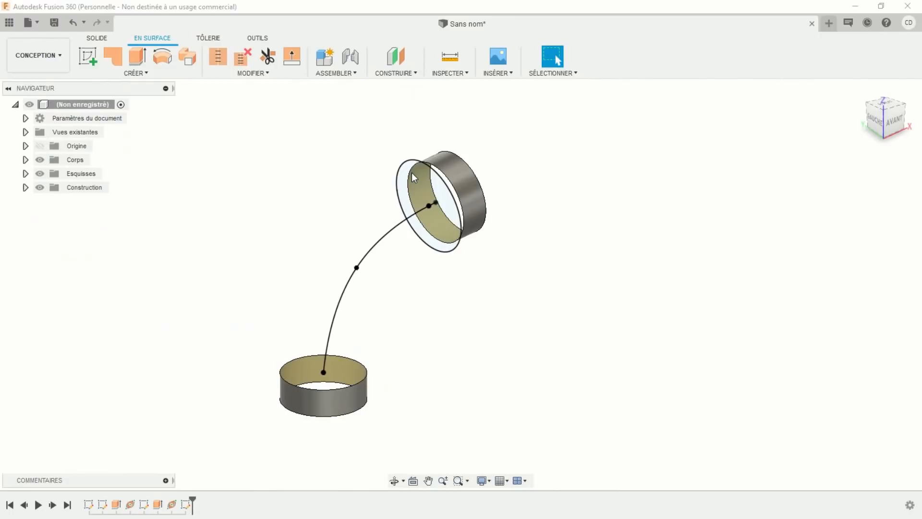
pyautogui.click(379, 244)
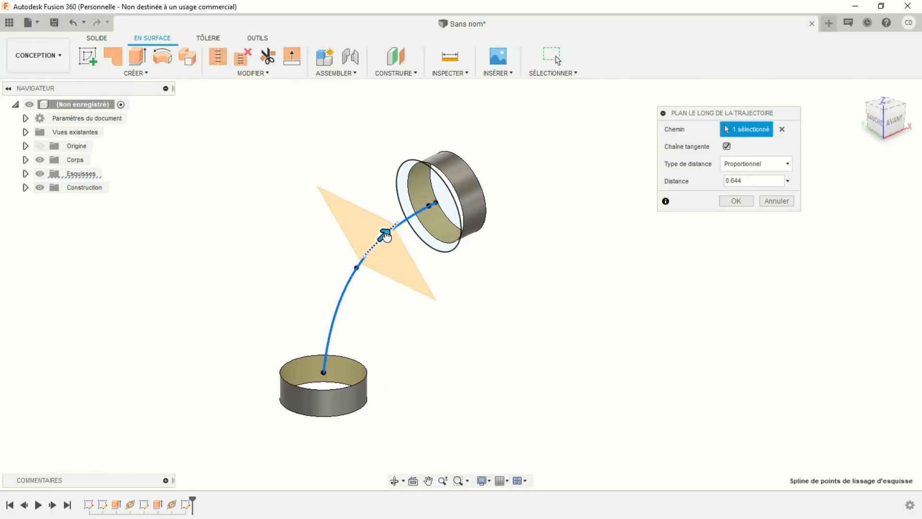
pyautogui.moveTo(386, 237); pyautogui.dragTo(473, 198)
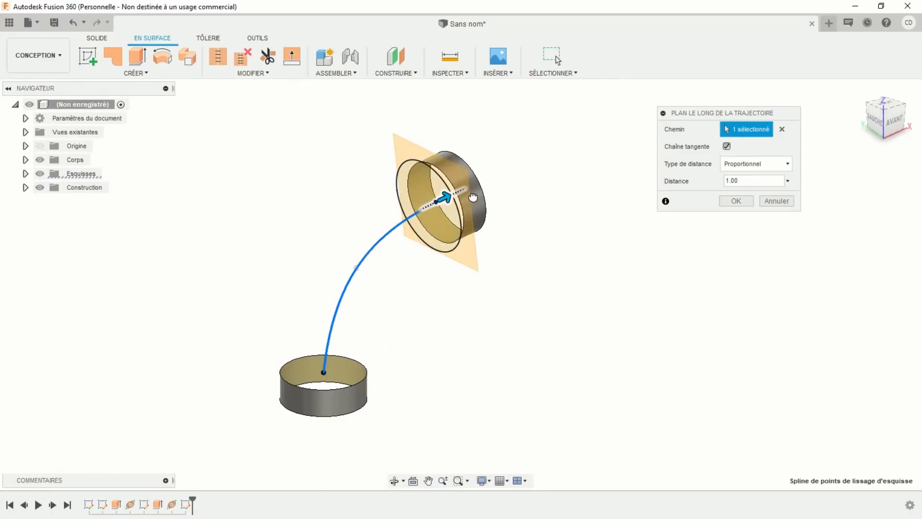
pyautogui.click(748, 183)
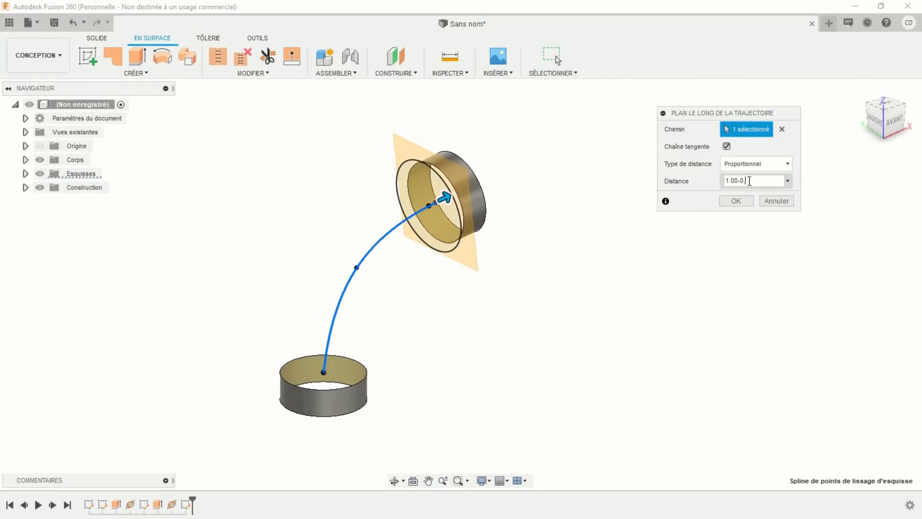
pyautogui.write('-0.05')
pyautogui.press('Return')
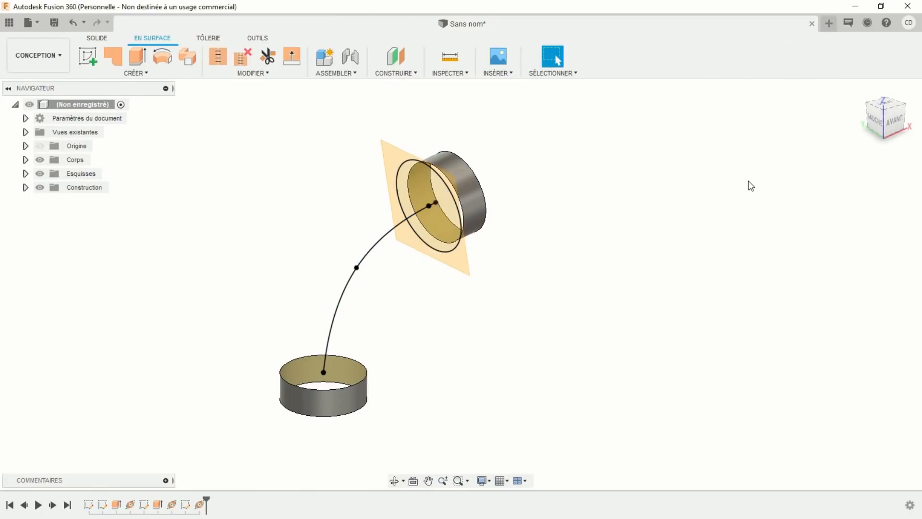
# Step: Sketch a 75 mm diameter circle on the newest path plane, centred on the spline, and finish the sketch
pyautogui.click(87, 56)
pyautogui.click(457, 264)
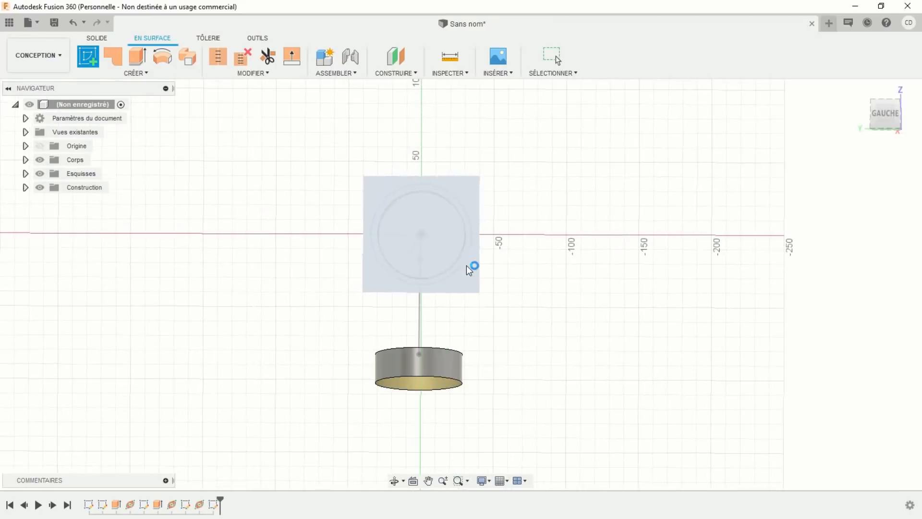
pyautogui.click(162, 57)
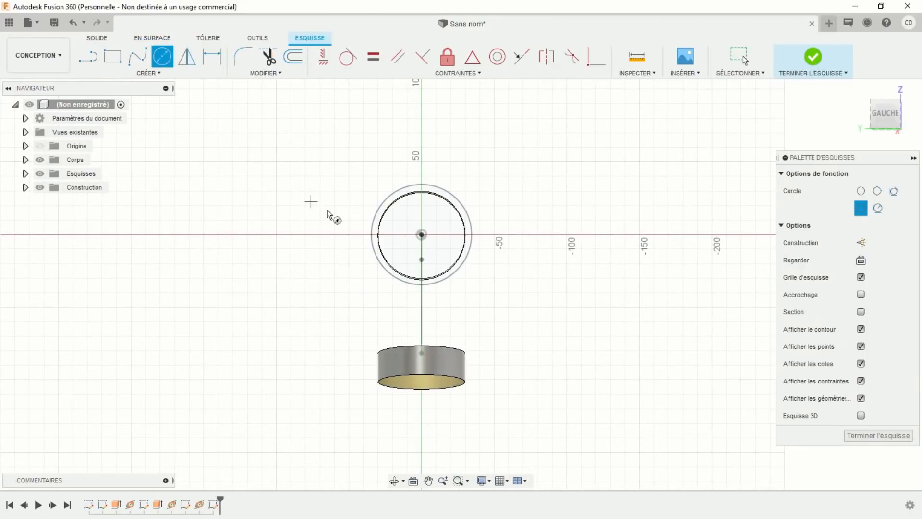
pyautogui.click(421, 234)
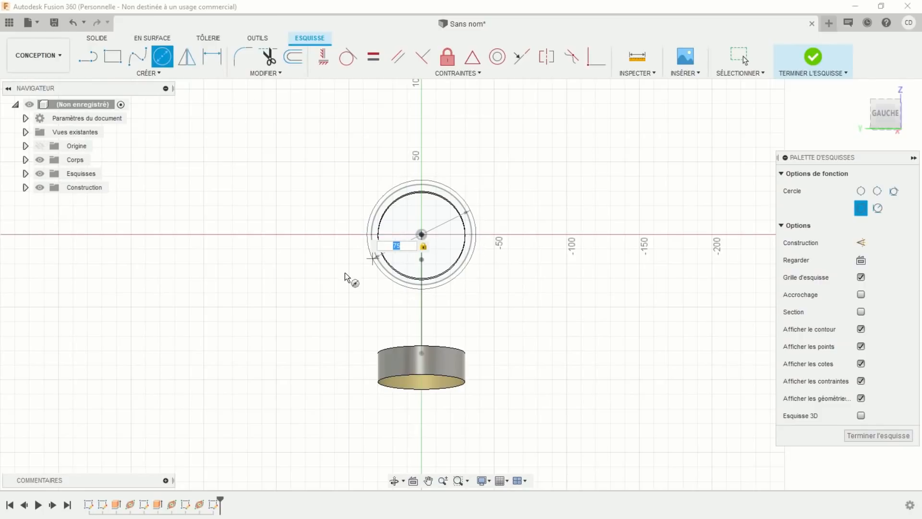
pyautogui.write('75')
pyautogui.press('Return')
pyautogui.press('Escape')
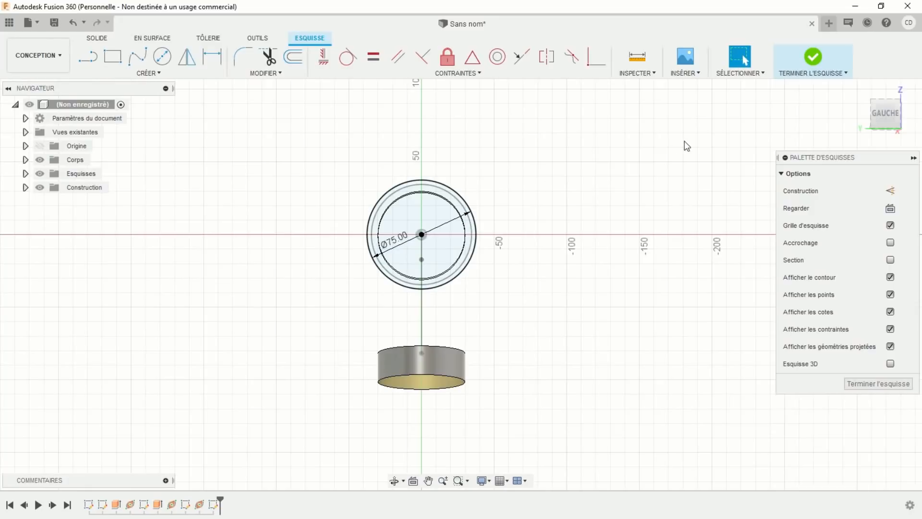
pyautogui.click(814, 62)
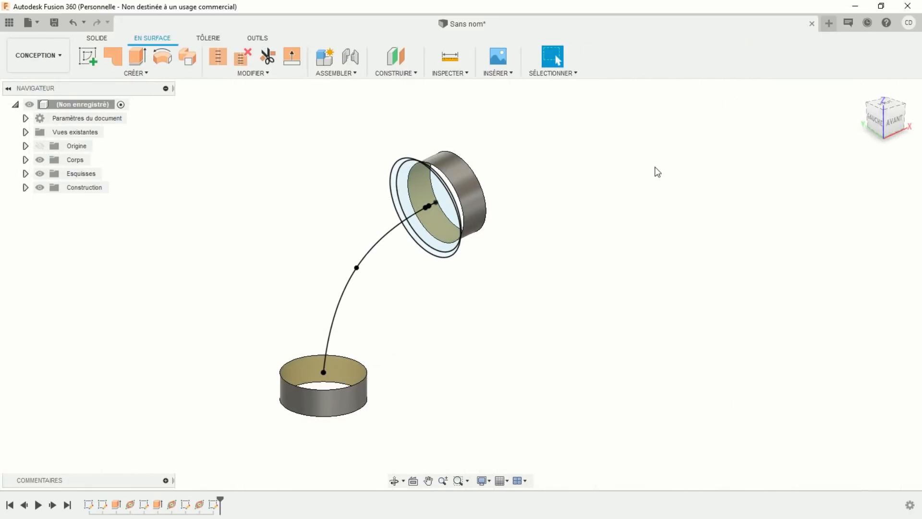
# Step: Create a plane along the spline path at proportional distance 1.00-0.075, just below the 75 mm circle
pyautogui.moveTo(635, 185); pyautogui.dragTo(637, 191, button='middle')
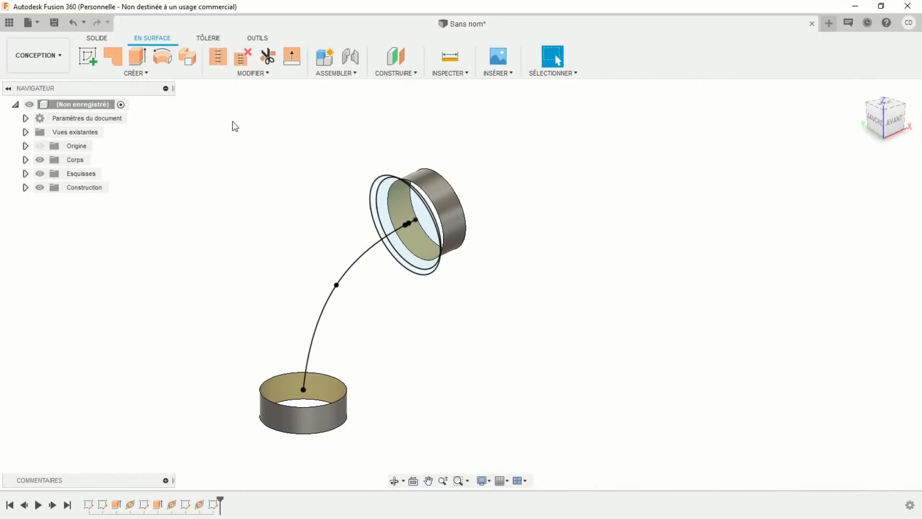
pyautogui.click(397, 73)
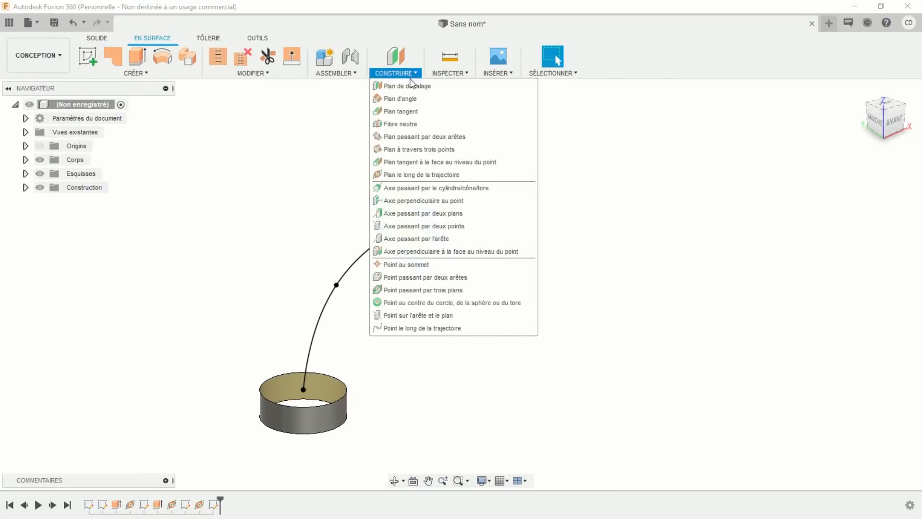
pyautogui.click(408, 174)
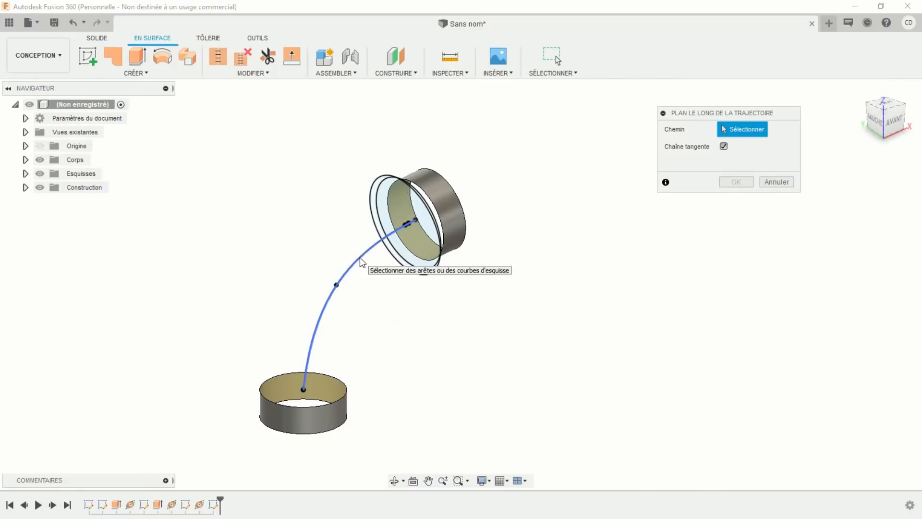
pyautogui.click(365, 252)
pyautogui.moveTo(366, 251); pyautogui.dragTo(492, 190)
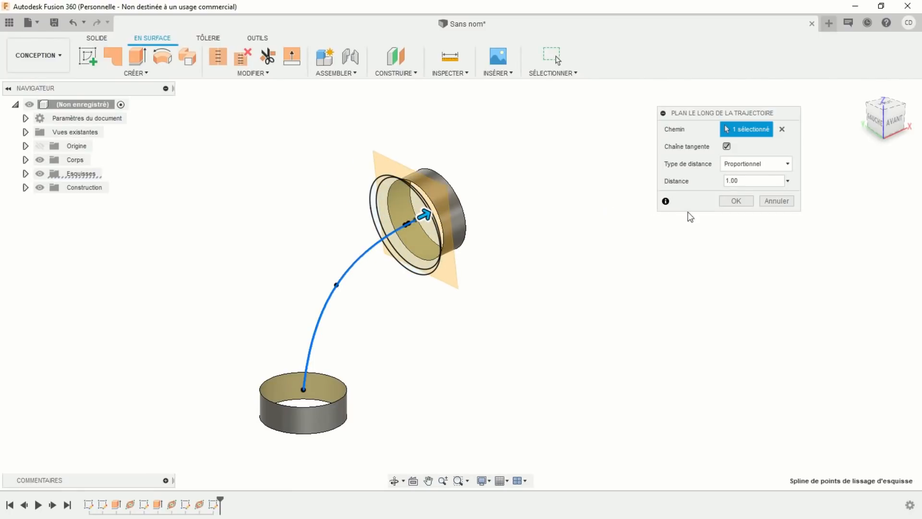
pyautogui.click(750, 182)
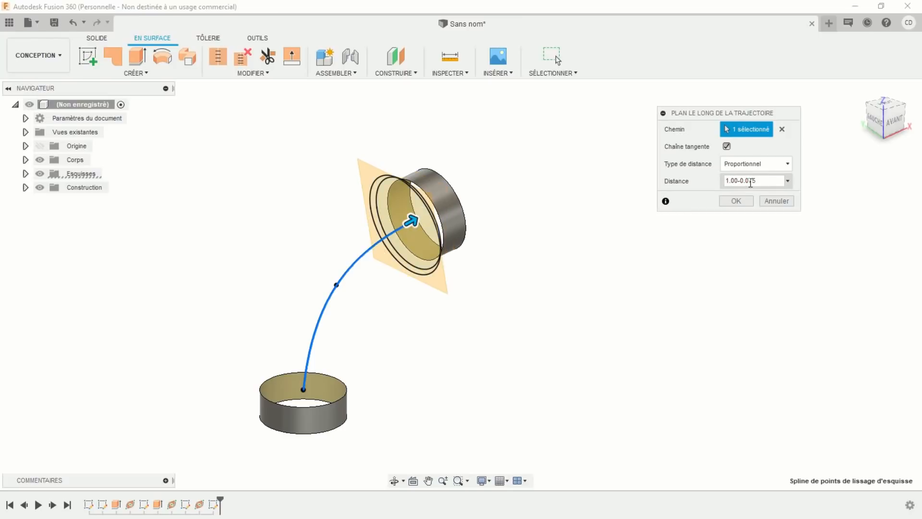
pyautogui.press('Return')
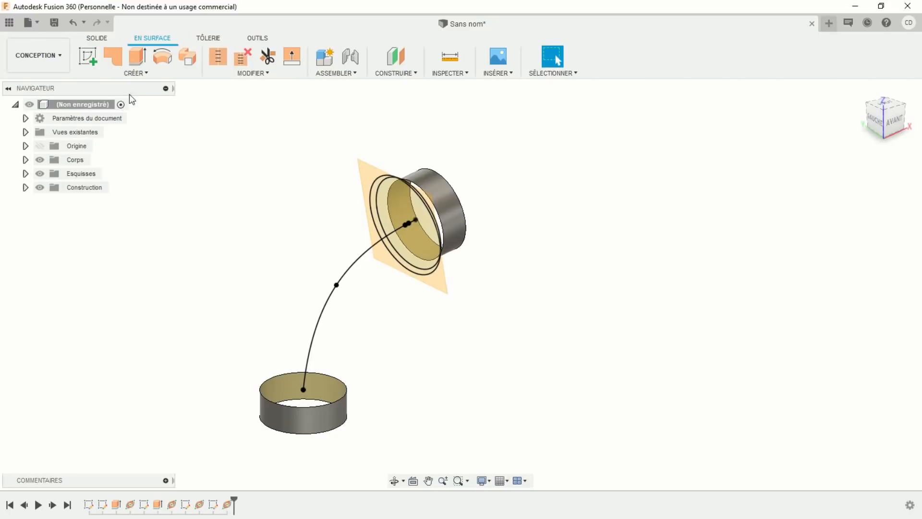
# Step: Sketch a second 69 mm diameter circle on the plane below the 75 mm circle, centred on the spline, and finish the sketch
pyautogui.click(88, 54)
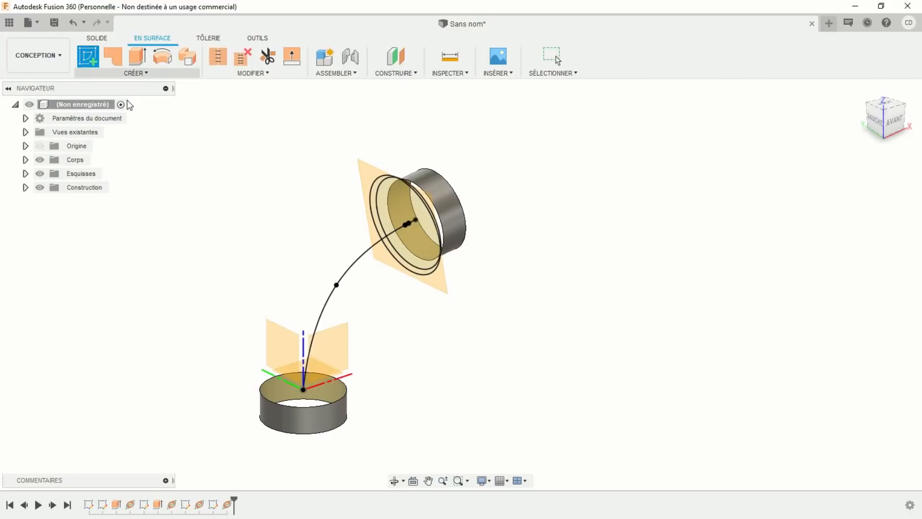
pyautogui.click(437, 281)
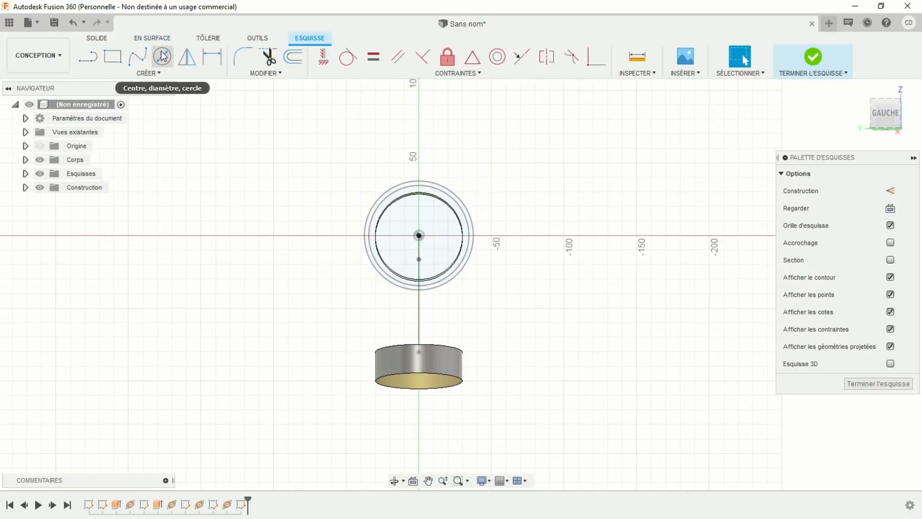
pyautogui.click(162, 56)
pyautogui.click(420, 236)
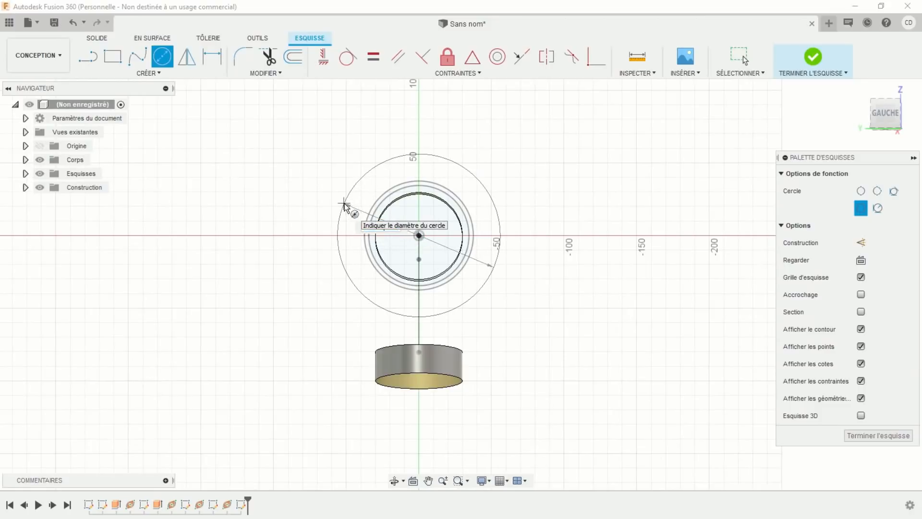
pyautogui.write('69')
pyautogui.press('Return')
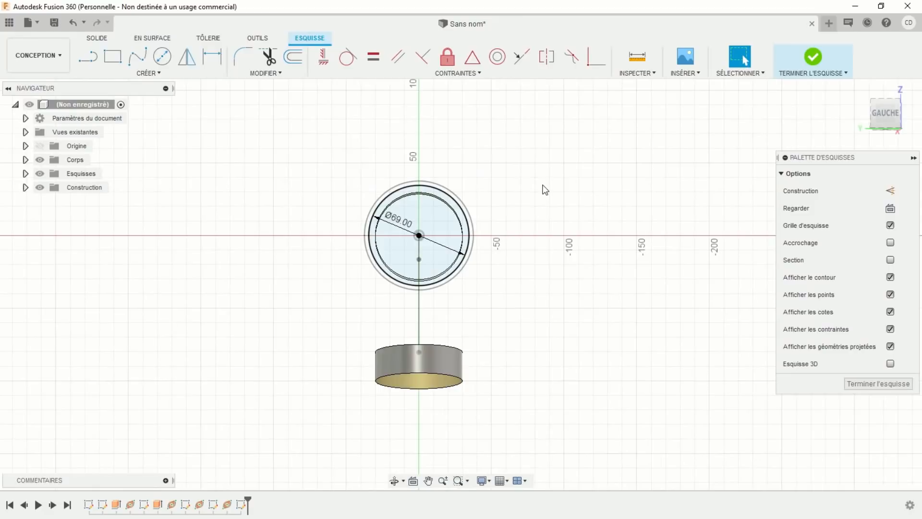
pyautogui.click(812, 57)
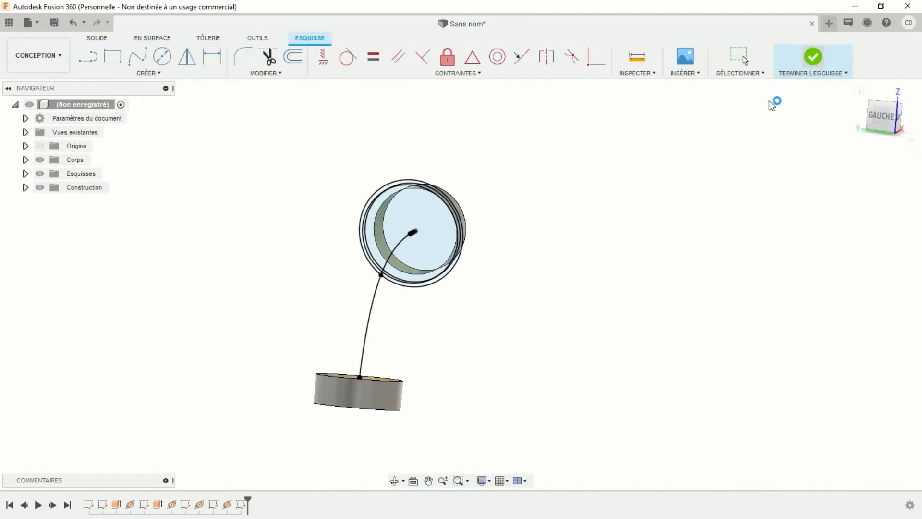
# Step: Patch the 69 mm, 75 mm and second 69 mm circles near the upper ring as new surface bodies
pyautogui.scroll(-2, 523, 268)
pyautogui.scroll(5, 523, 268)
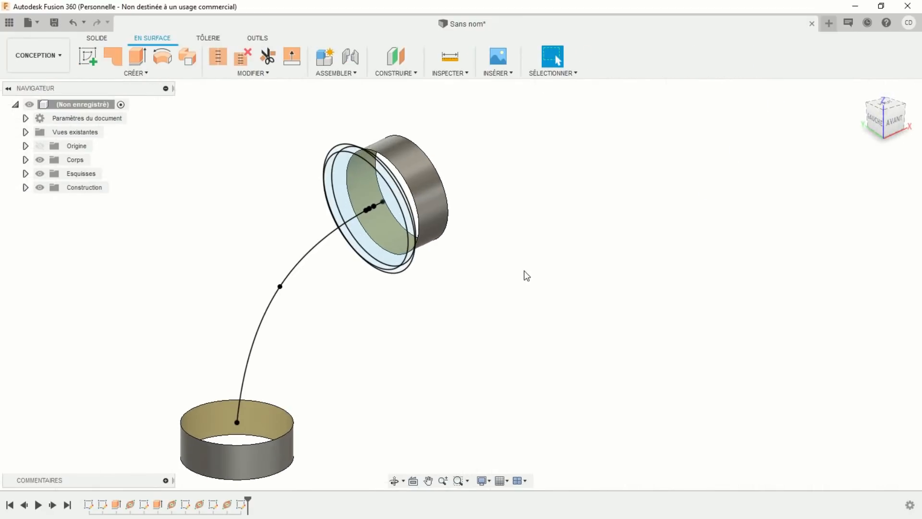
pyautogui.moveTo(514, 250); pyautogui.dragTo(631, 375, button='middle')
pyautogui.scroll(3, 616, 354)
pyautogui.moveTo(621, 337); pyautogui.dragTo(649, 327, button='middle')
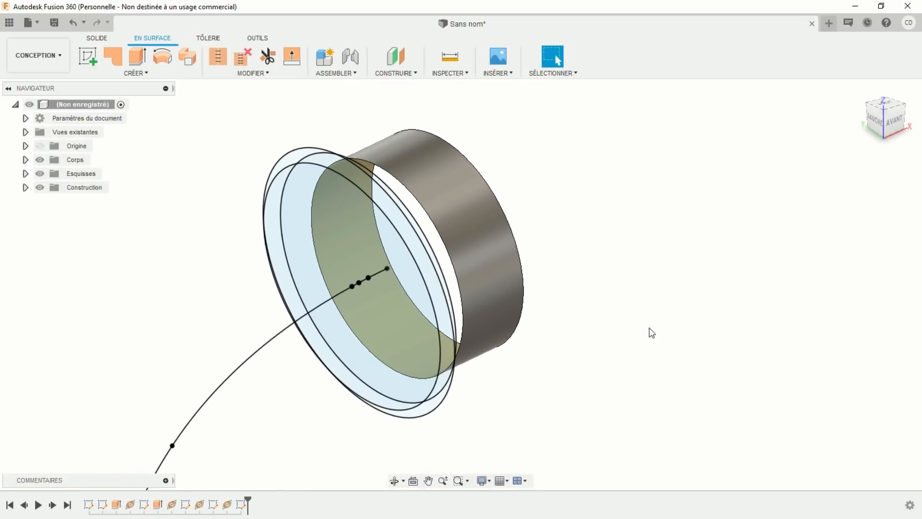
pyautogui.click(117, 61)
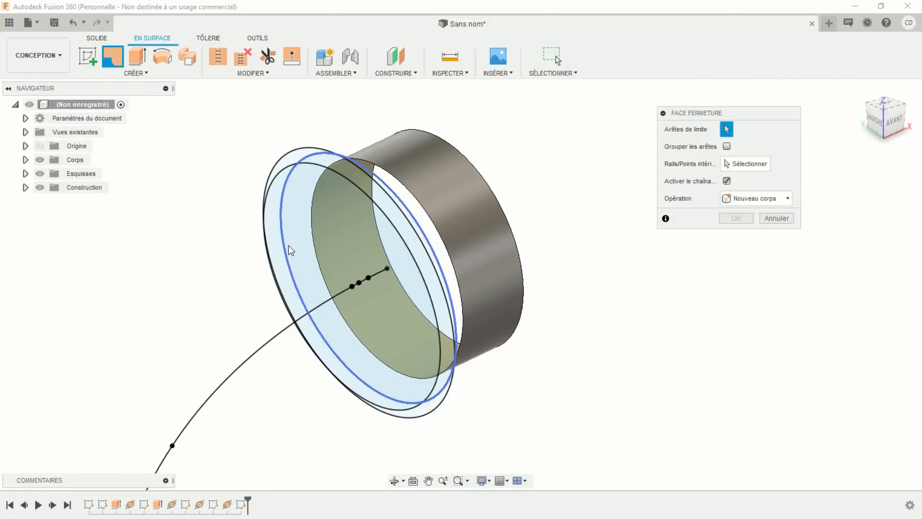
pyautogui.click(304, 228)
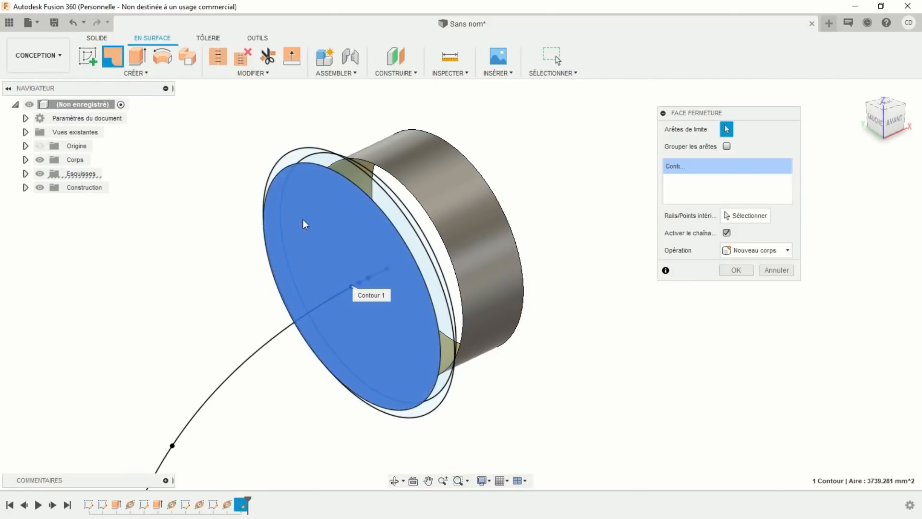
pyautogui.click(294, 158)
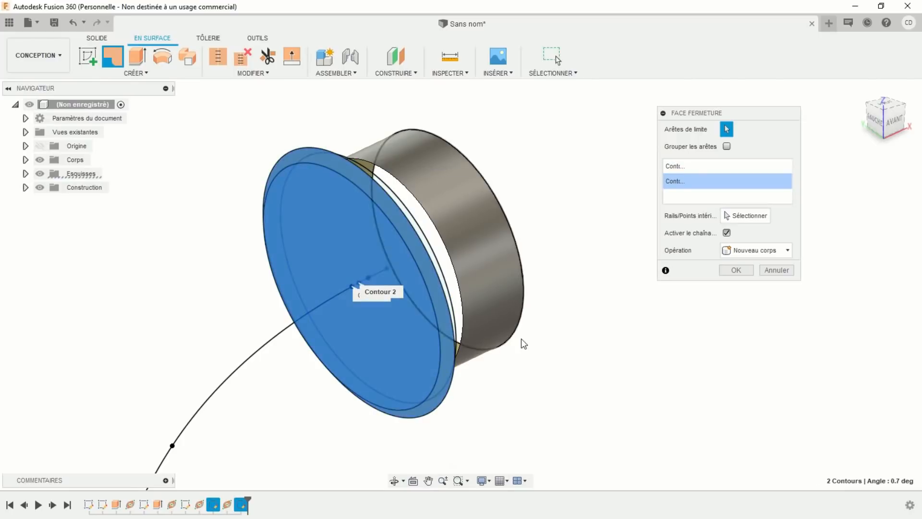
pyautogui.scroll(4, 524, 343)
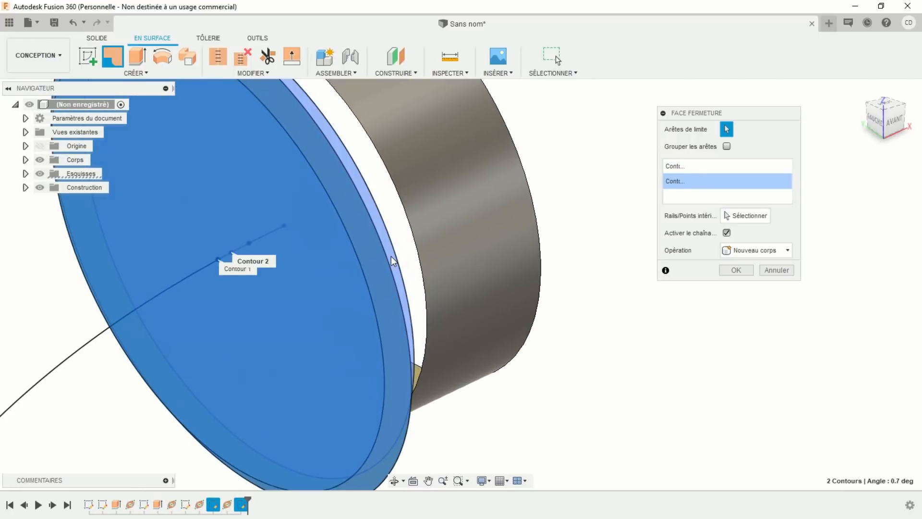
pyautogui.click(391, 256)
pyautogui.scroll(-5, 484, 311)
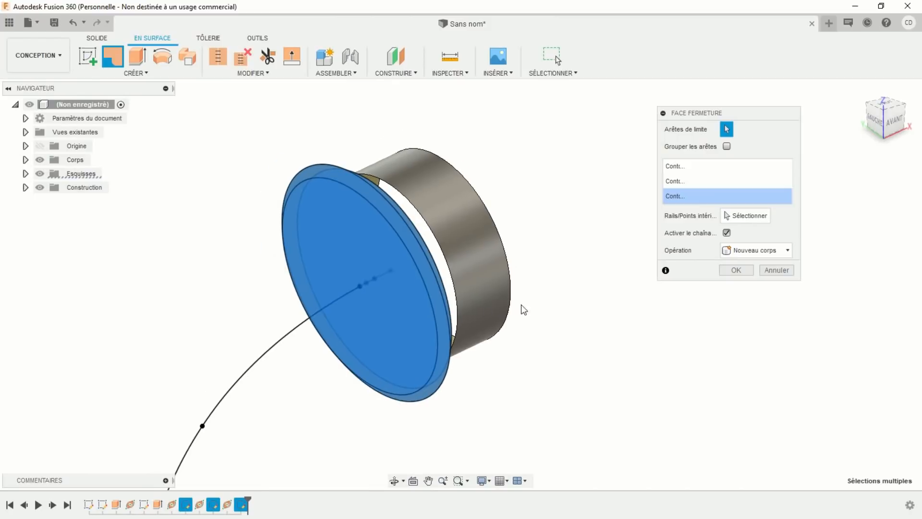
pyautogui.scroll(-1, 525, 308)
pyautogui.moveTo(560, 357); pyautogui.dragTo(572, 316, button='middle')
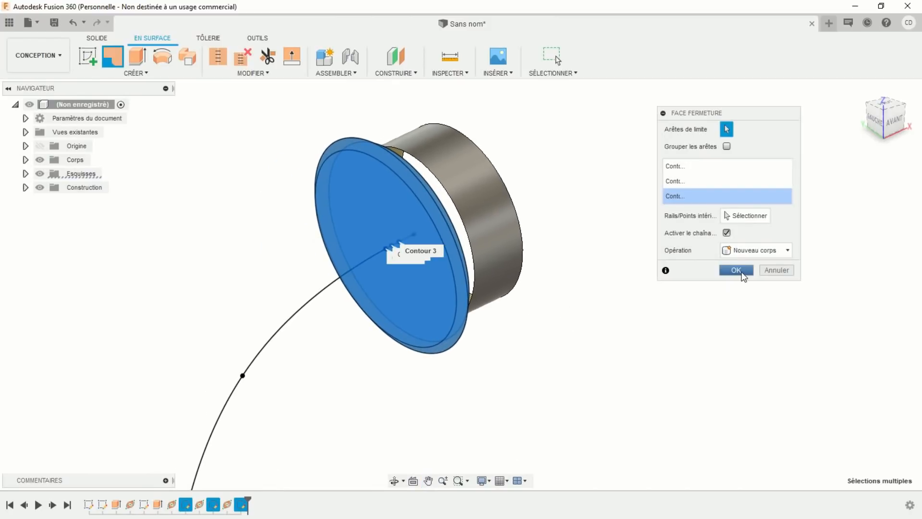
pyautogui.click(737, 271)
# Step: Start a pattern on path of the three circular patch faces, with the spline as the path
pyautogui.moveTo(631, 333)
pyautogui.keyDown('shift'); pyautogui.mouseDown(button='middle')
pyautogui.moveTo(595, 344)
pyautogui.moveTo(632, 335)
pyautogui.mouseUp(button='middle'); pyautogui.keyUp('shift')
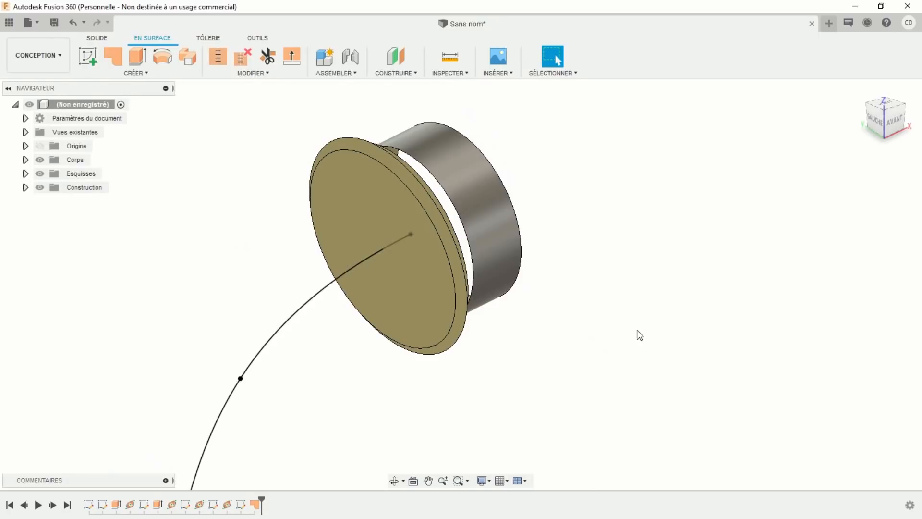
pyautogui.keyDown('shift'); pyautogui.moveTo(584, 360); pyautogui.dragTo(519, 379, button='middle'); pyautogui.keyUp('shift')
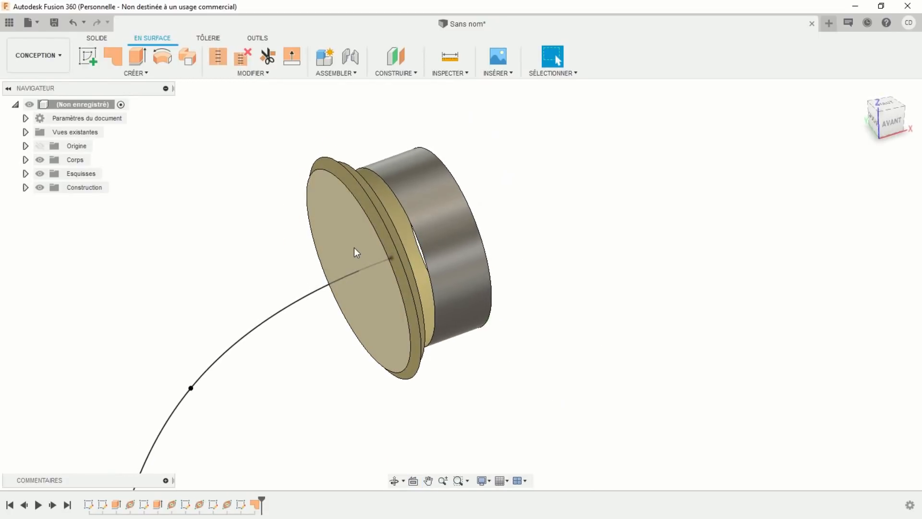
pyautogui.click(341, 230)
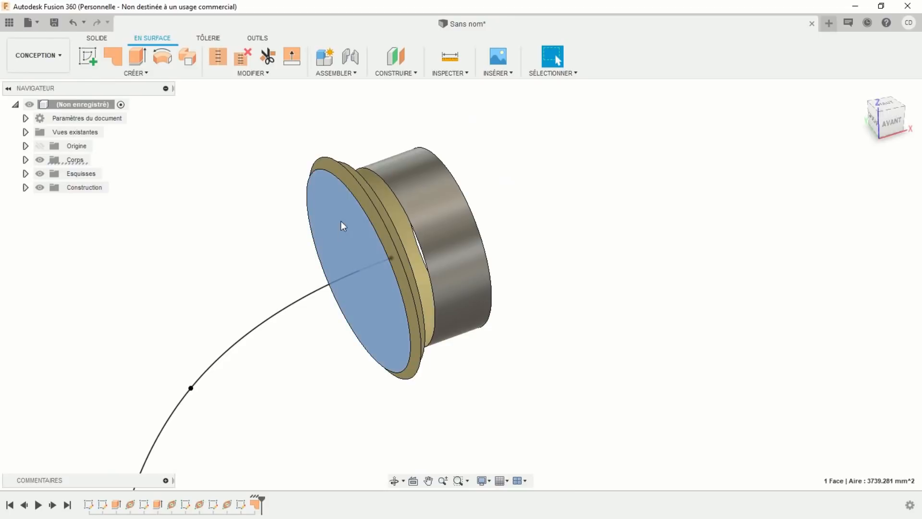
pyautogui.keyDown('shift'); pyautogui.click(338, 170); pyautogui.keyUp('shift')
pyautogui.scroll(3, 383, 202)
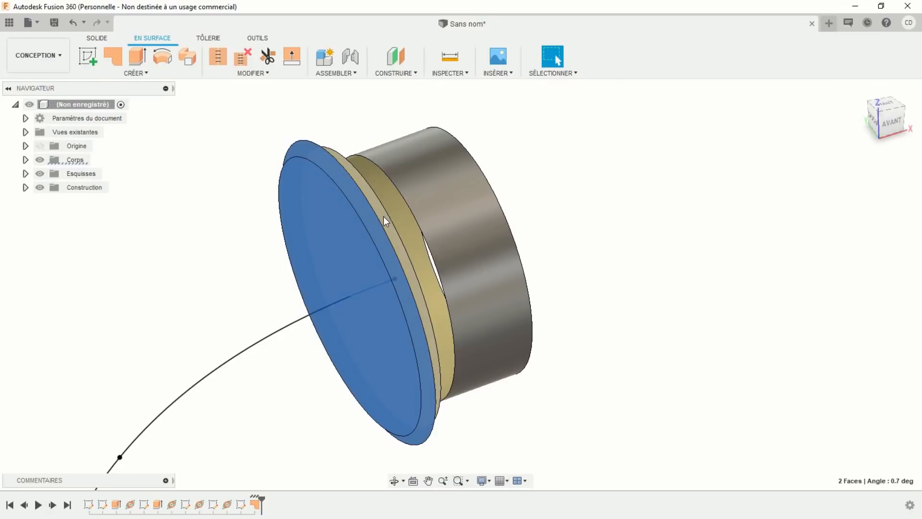
pyautogui.keyDown('shift'); pyautogui.click(383, 217); pyautogui.keyUp('shift')
pyautogui.scroll(-5, 651, 249)
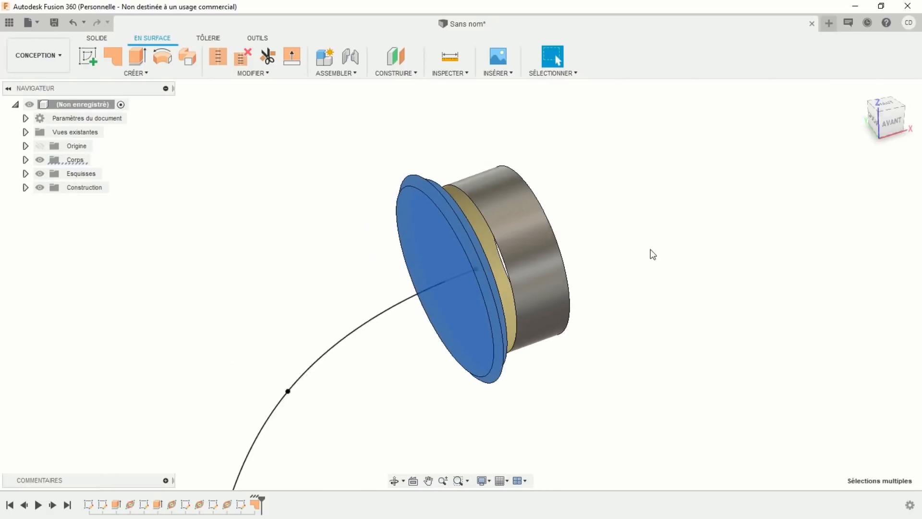
pyautogui.moveTo(686, 291); pyautogui.dragTo(633, 215, button='middle')
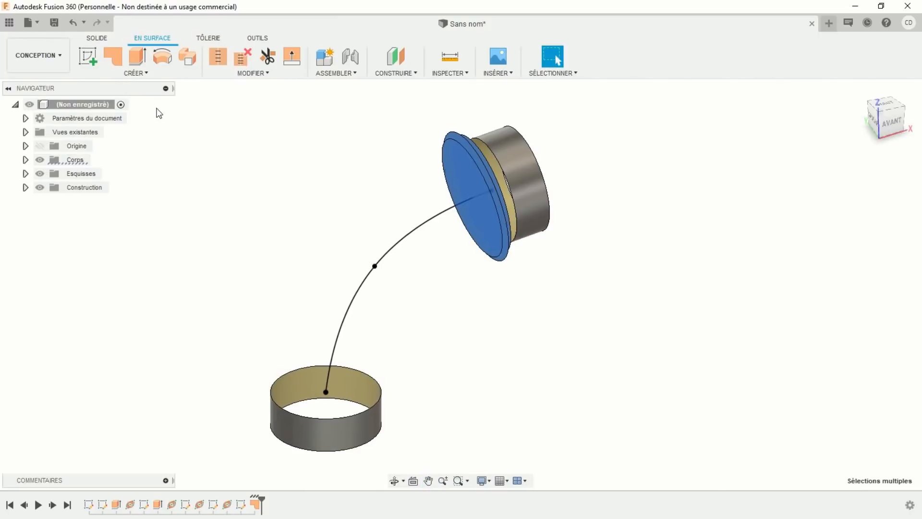
pyautogui.click(152, 74)
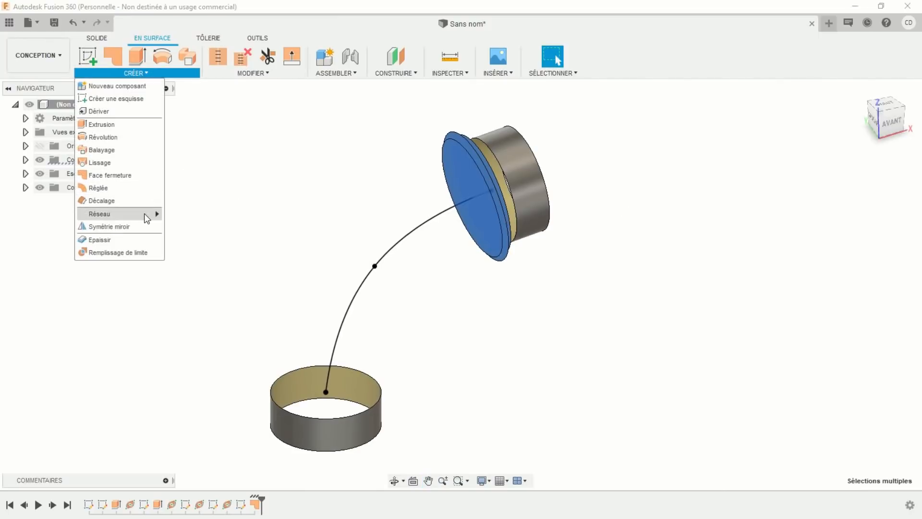
pyautogui.moveTo(143, 215)
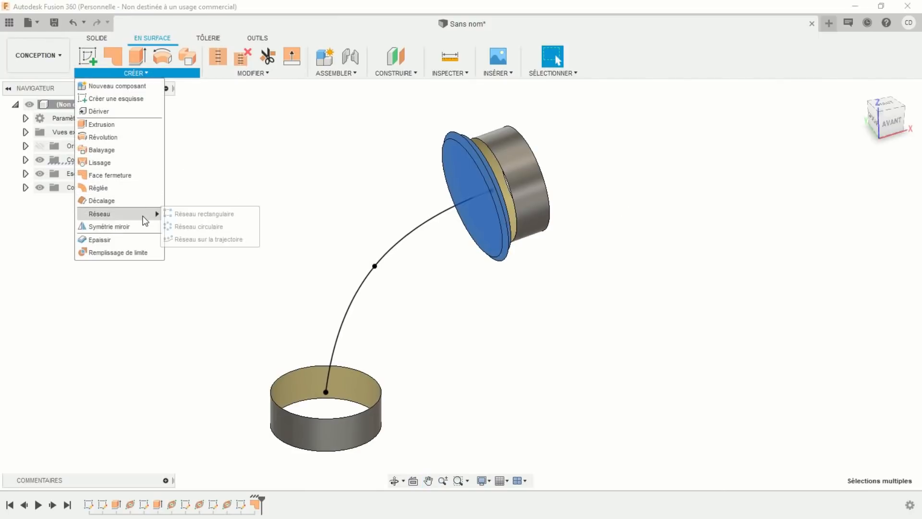
pyautogui.click(206, 240)
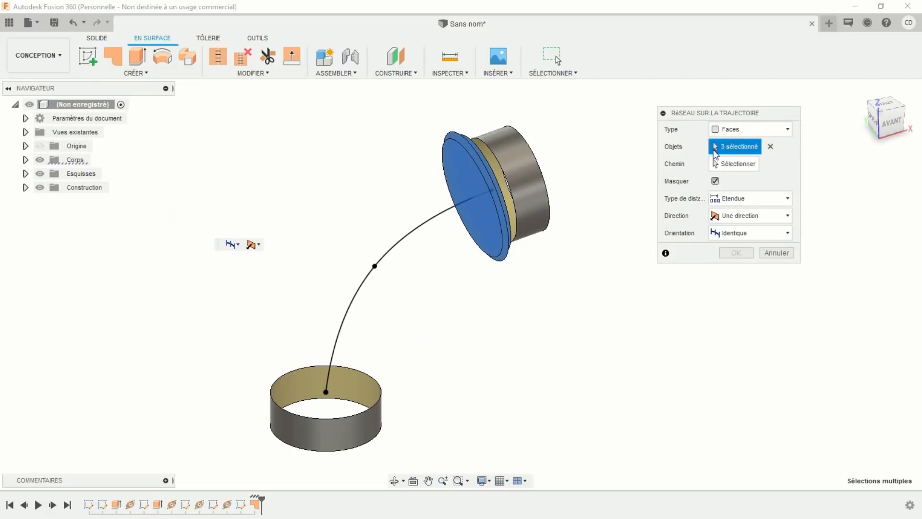
pyautogui.click(728, 163)
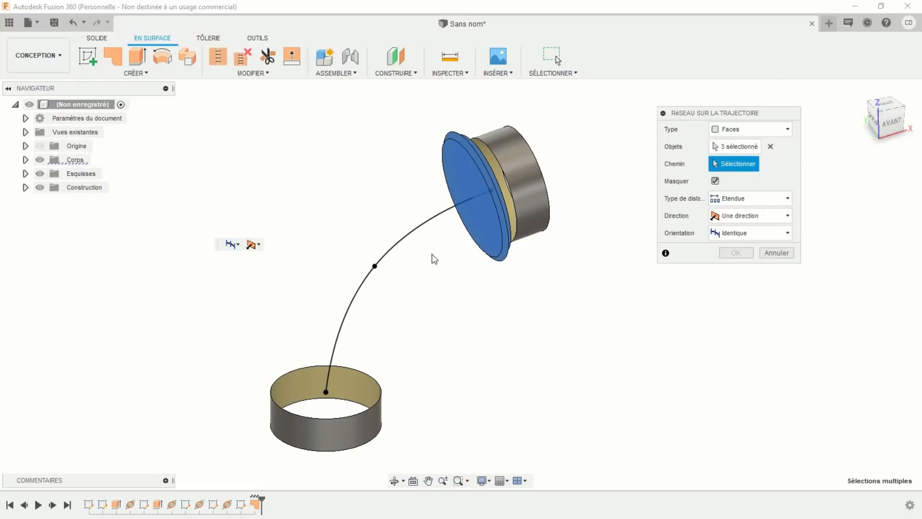
pyautogui.click(397, 242)
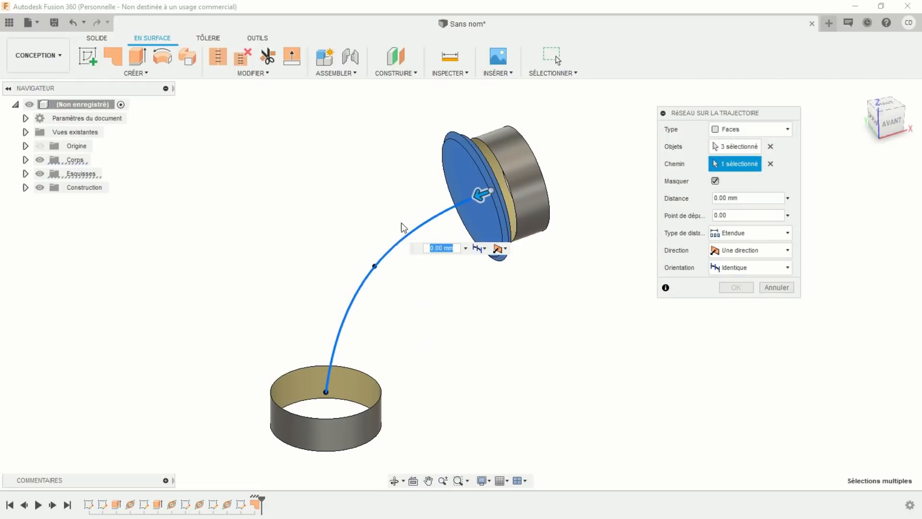
# Step: Pattern the faces along the spline with quantity 8, a spacing distance of 19 mm and path-direction orientation
pyautogui.moveTo(478, 196); pyautogui.dragTo(425, 221)
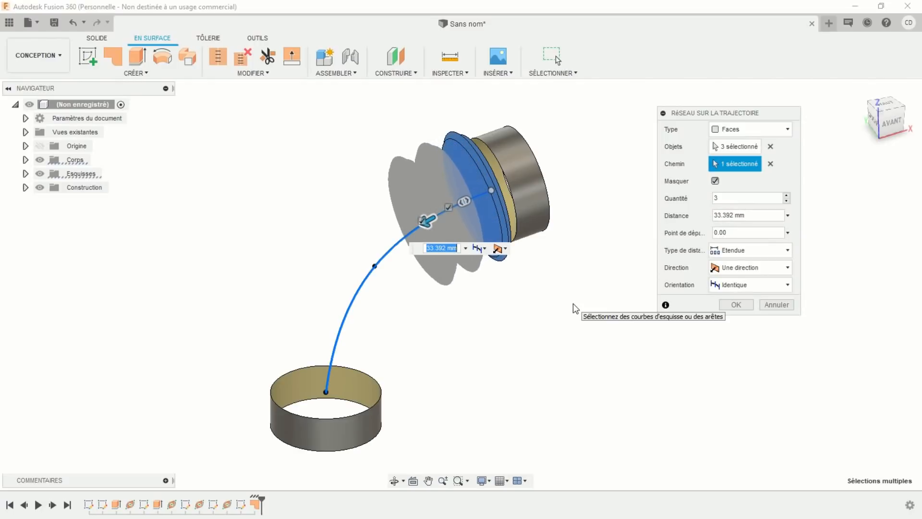
pyautogui.click(732, 248)
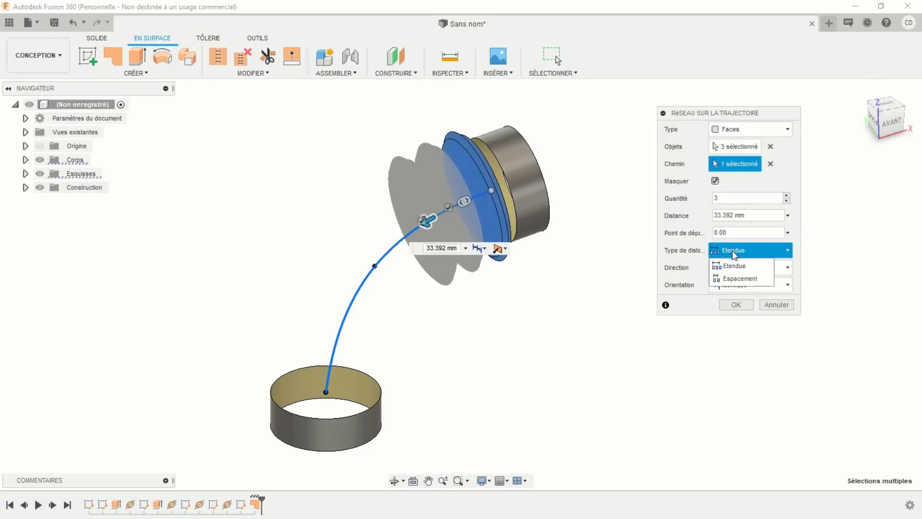
pyautogui.click(732, 276)
pyautogui.click(719, 198)
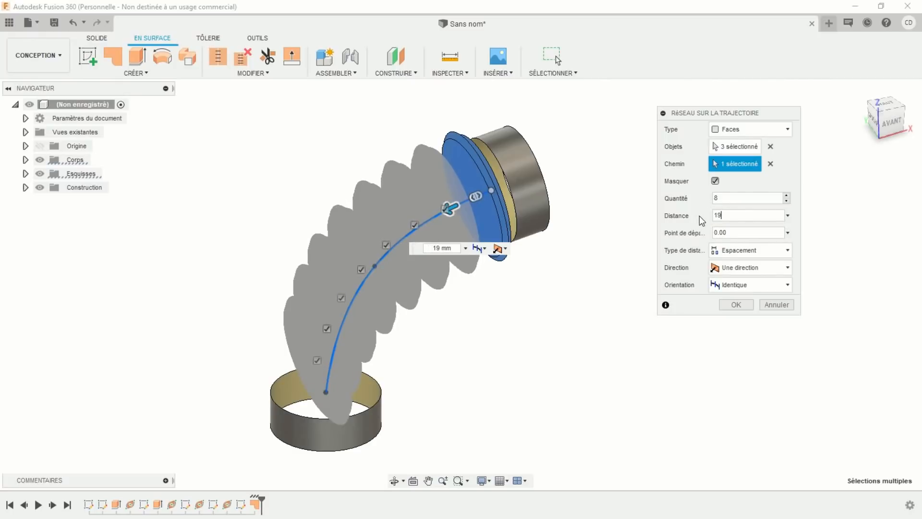
pyautogui.click(725, 286)
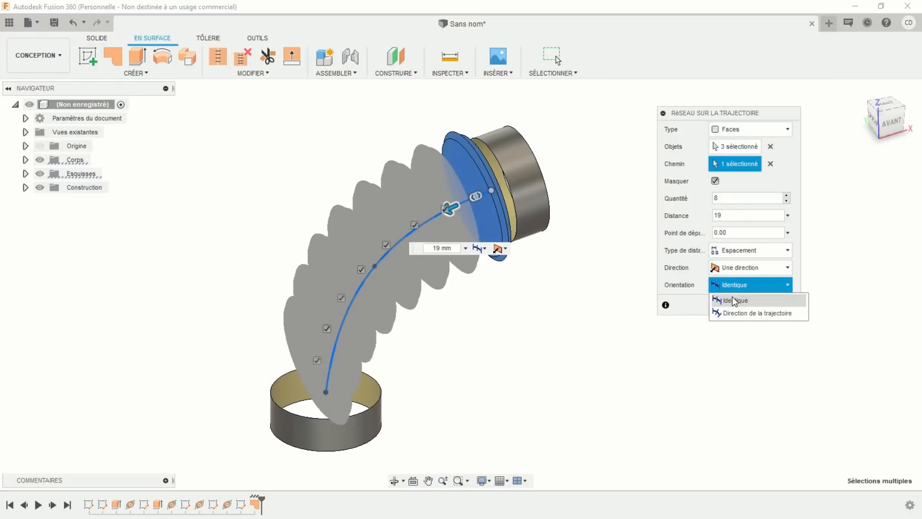
pyautogui.click(737, 314)
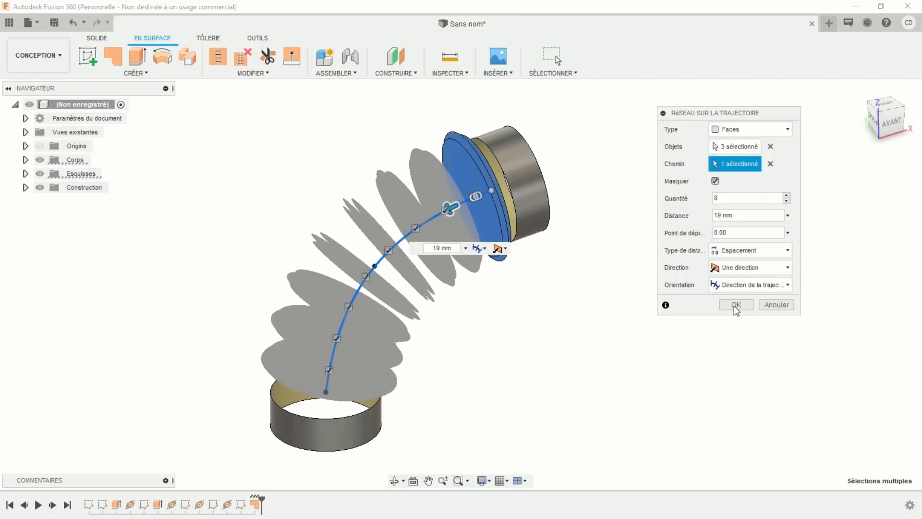
pyautogui.click(734, 305)
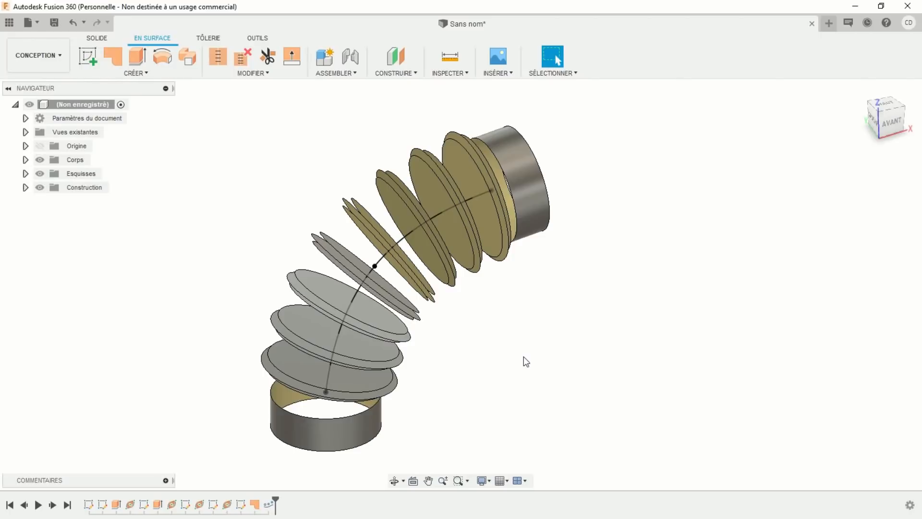
# Step: Start a surface loft from the lower ring's upper edge through the three circular edges of the lowest patch group
pyautogui.keyDown('shift'); pyautogui.moveTo(509, 373); pyautogui.dragTo(493, 337, button='middle'); pyautogui.keyUp('shift')
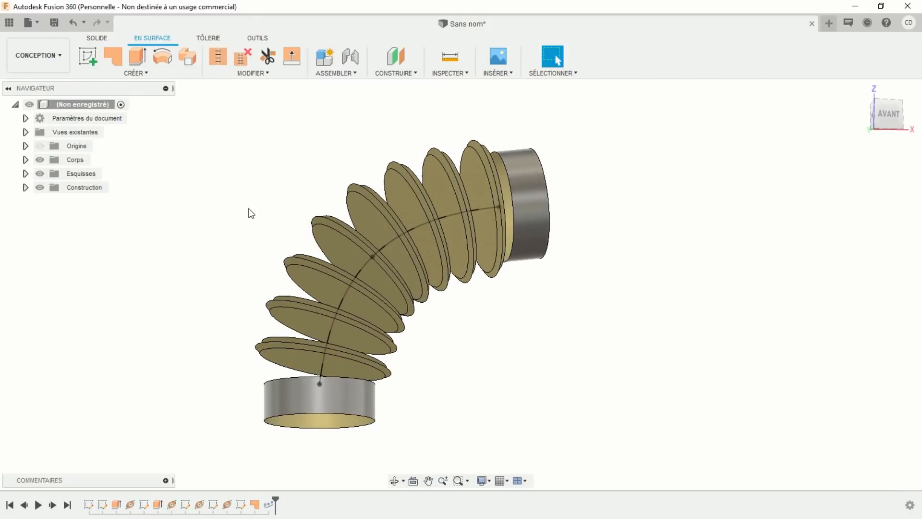
pyautogui.click(145, 74)
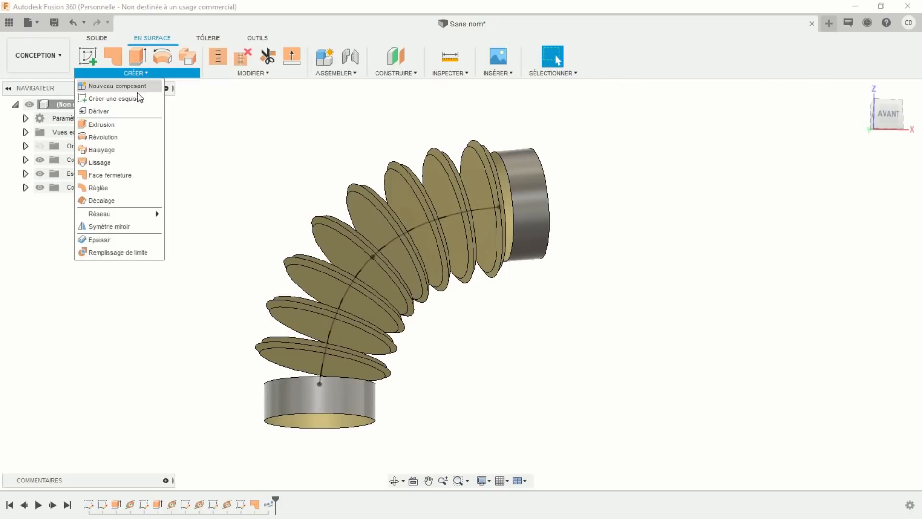
pyautogui.click(106, 165)
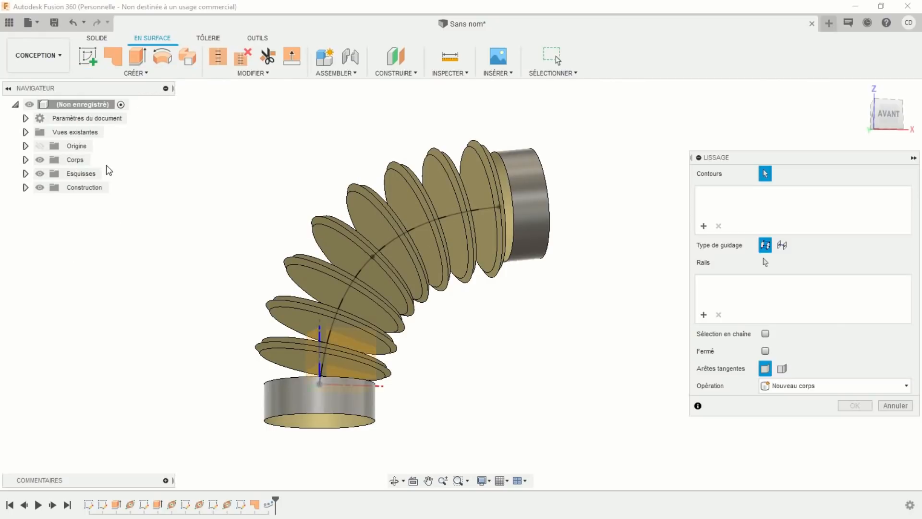
pyautogui.scroll(5, 235, 332)
pyautogui.scroll(1, 245, 343)
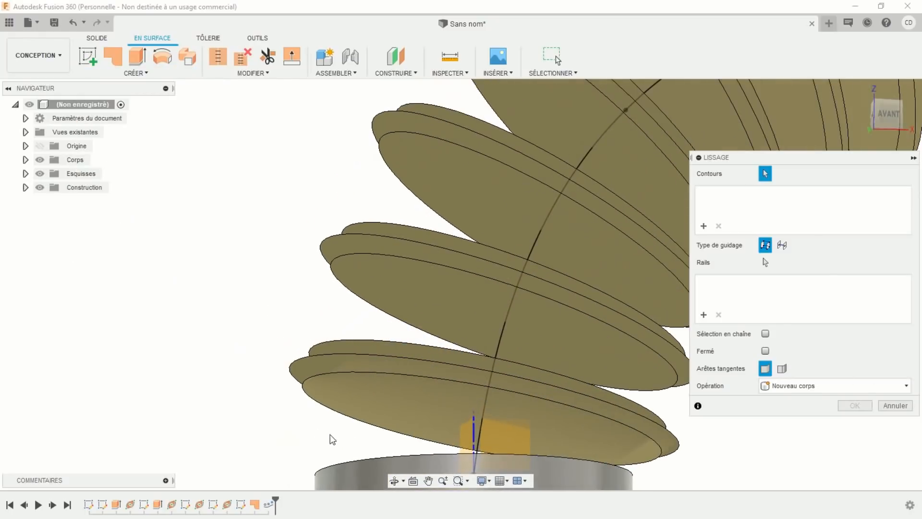
pyautogui.click(344, 459)
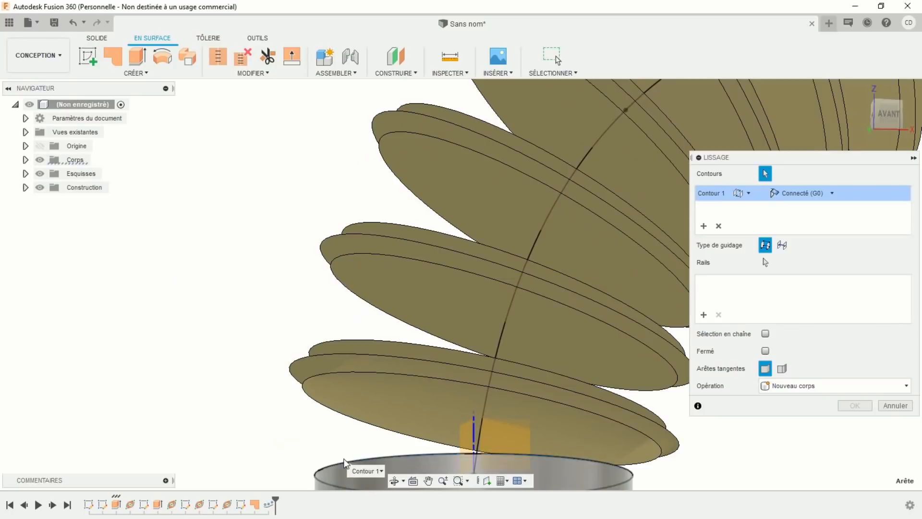
pyautogui.click(313, 375)
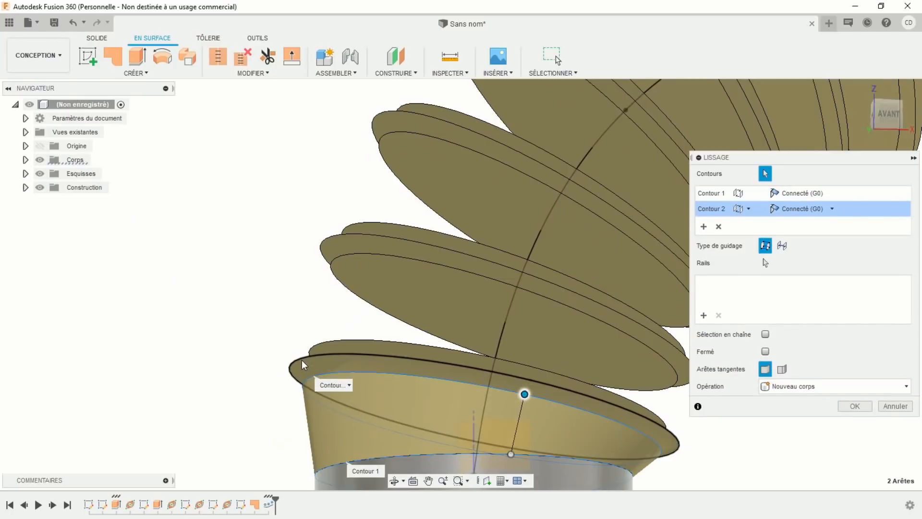
pyautogui.click(318, 344)
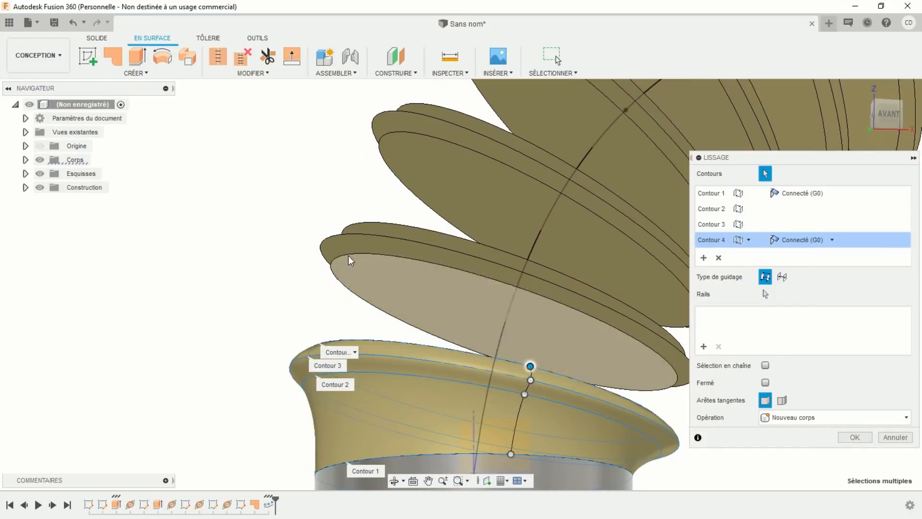
# Step: Add the three circular edges of the second and third patch groups from the lower ring as loft contours
pyautogui.click(332, 237)
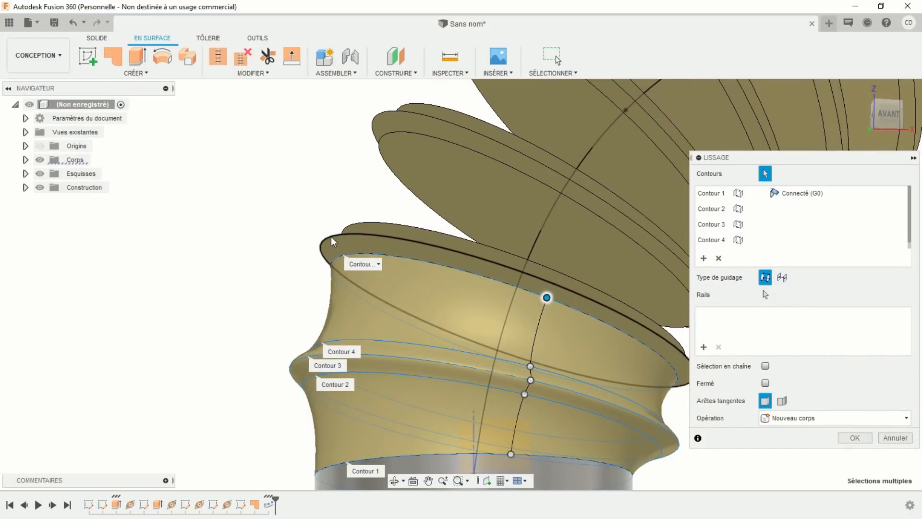
pyautogui.click(330, 237)
pyautogui.click(363, 222)
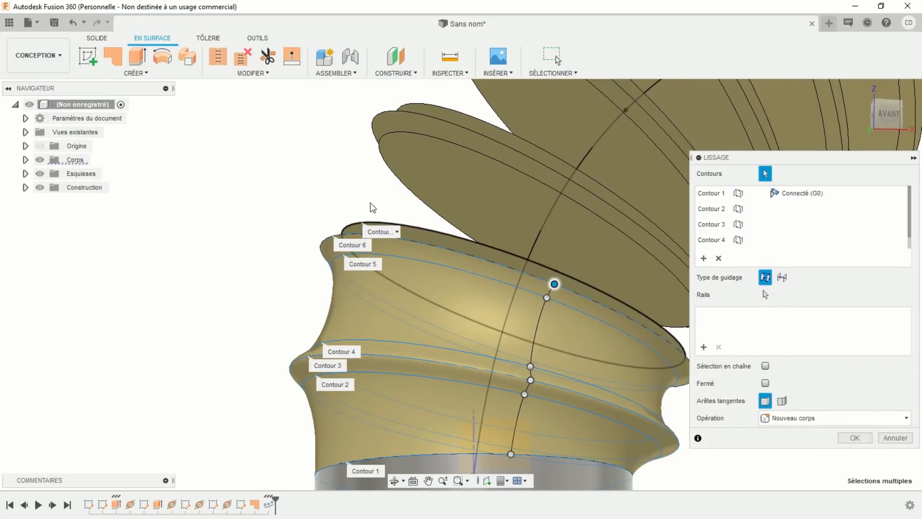
pyautogui.click(413, 133)
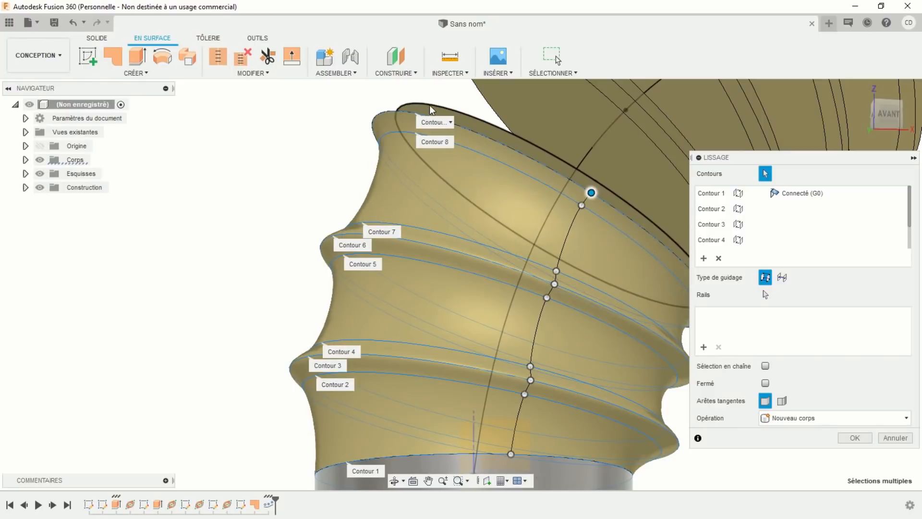
pyautogui.click(431, 105)
# Step: Continue the loft through the circular edges of the fourth and fifth patch groups
pyautogui.moveTo(339, 119); pyautogui.dragTo(111, 339, button='middle')
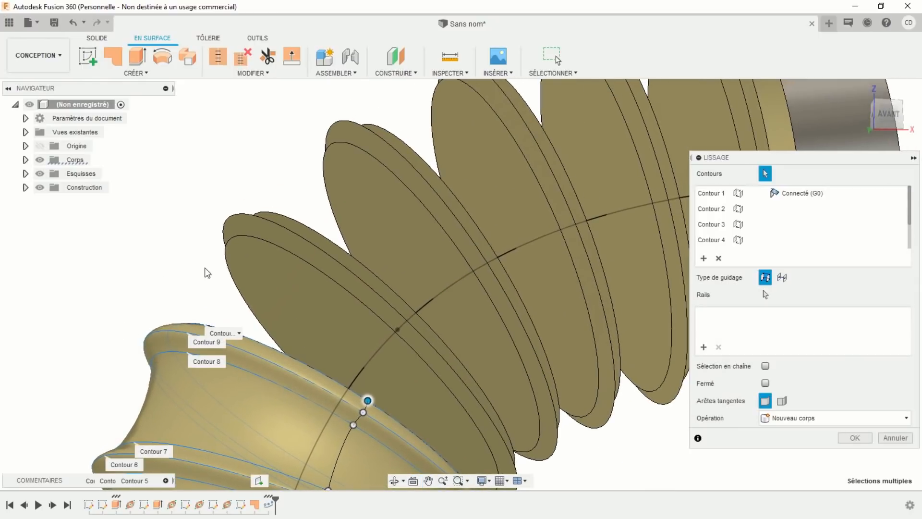
pyautogui.click(247, 234)
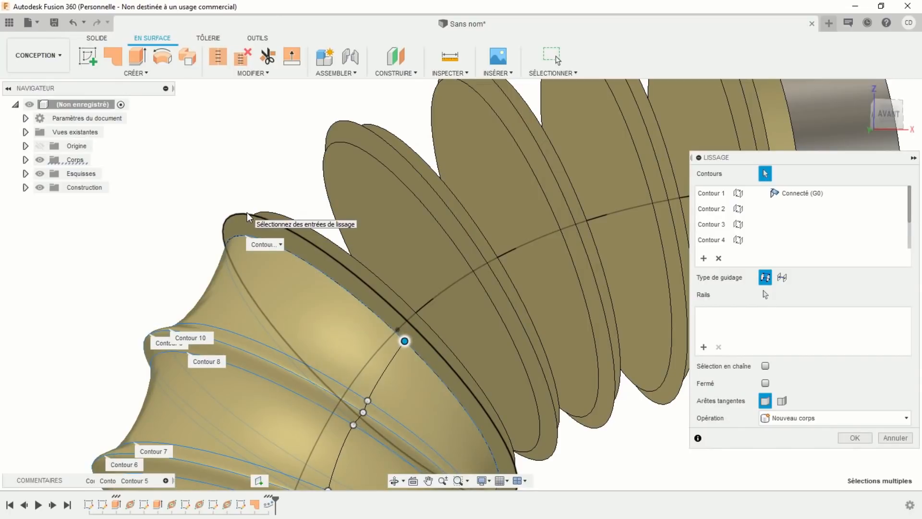
pyautogui.click(247, 212)
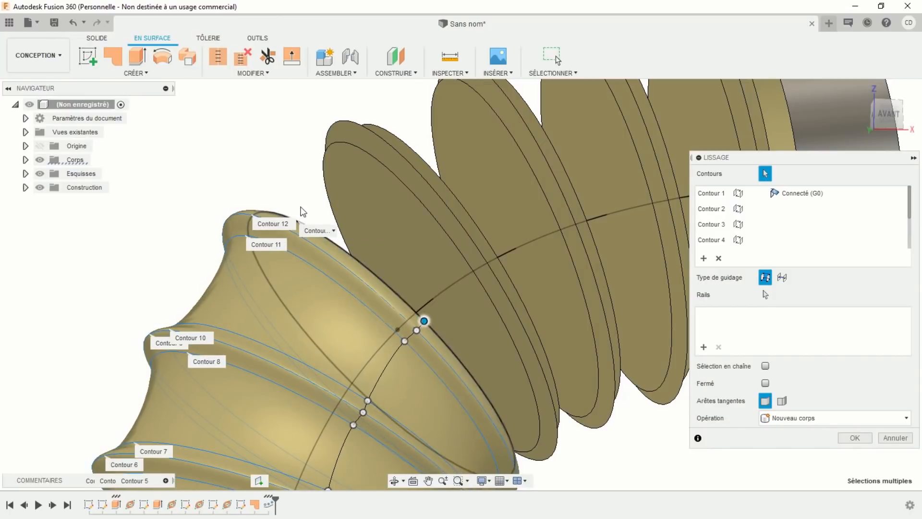
pyautogui.moveTo(295, 160); pyautogui.dragTo(147, 248, button='middle')
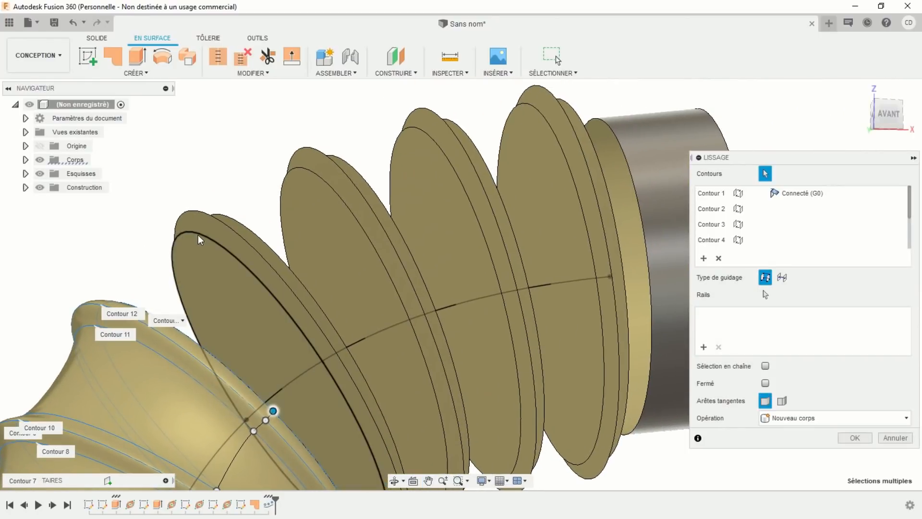
pyautogui.click(198, 235)
pyautogui.click(220, 220)
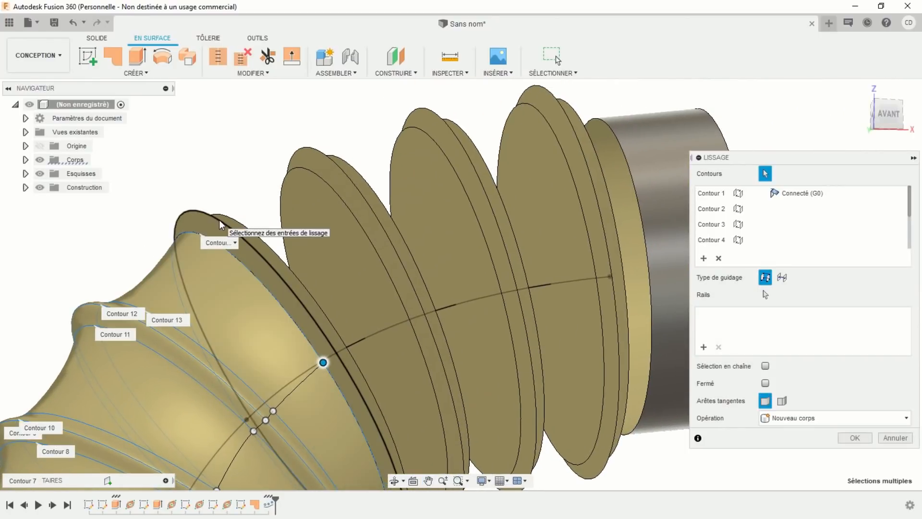
# Step: Add the circular edges of the sixth and seventh patch groups as loft contours
pyautogui.click(317, 177)
pyautogui.click(334, 162)
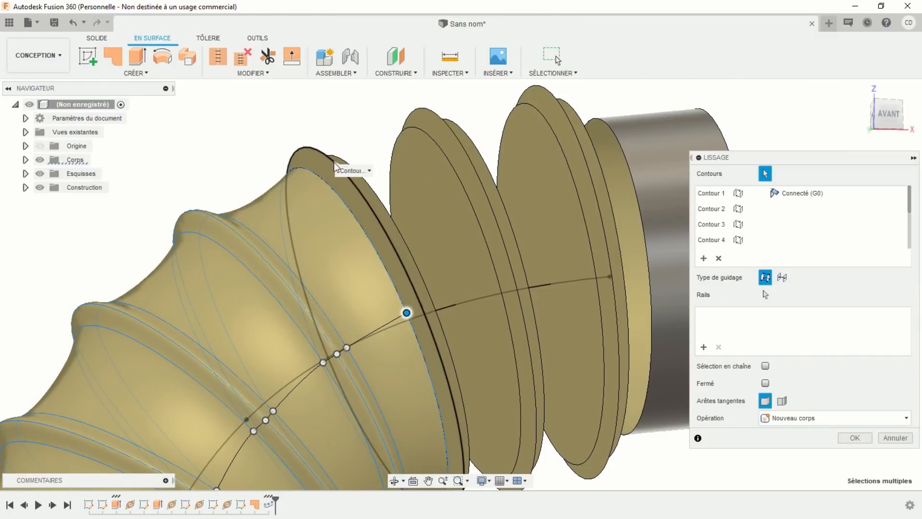
pyautogui.click(368, 185)
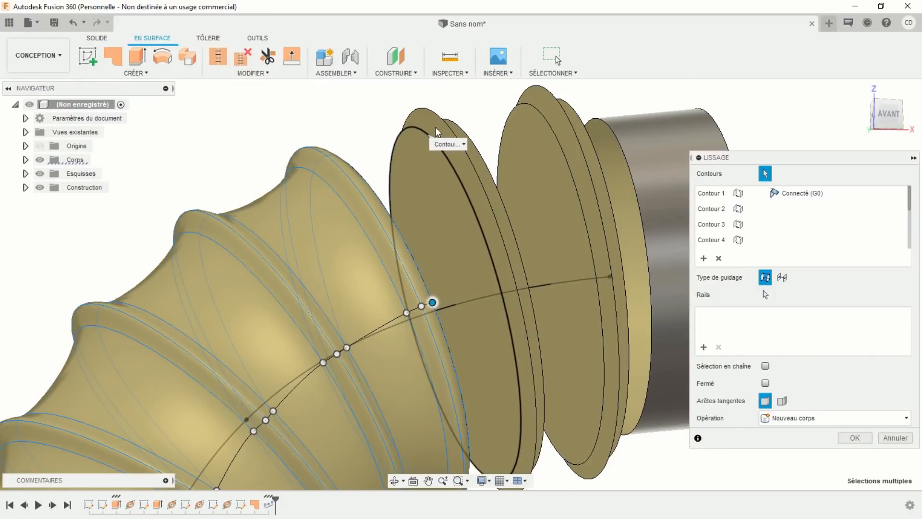
pyautogui.click(435, 114)
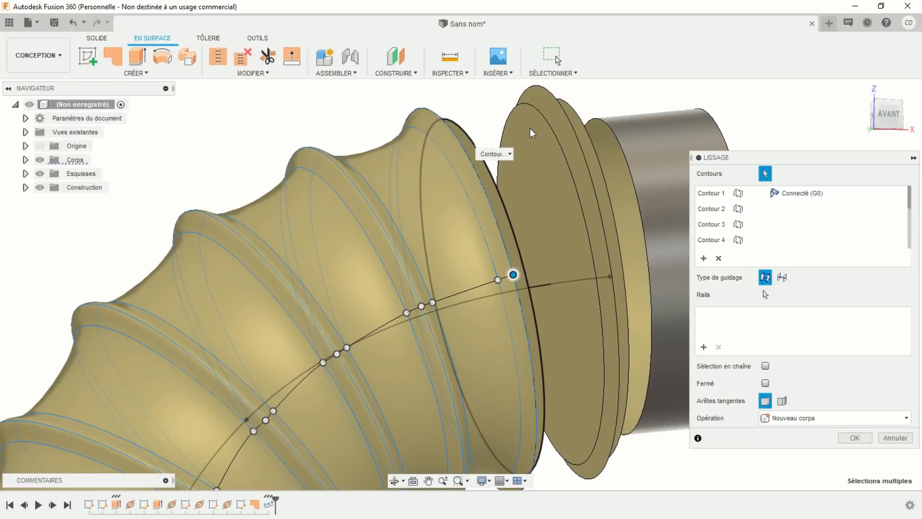
# Step: Complete the loft contours with the eighth patch group's edges and the adjoining edge of the upper ring
pyautogui.click(549, 124)
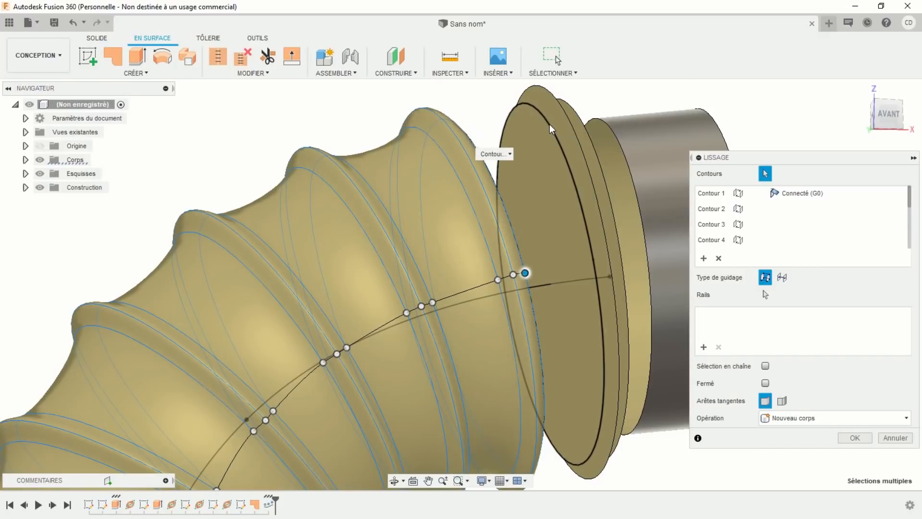
pyautogui.click(563, 107)
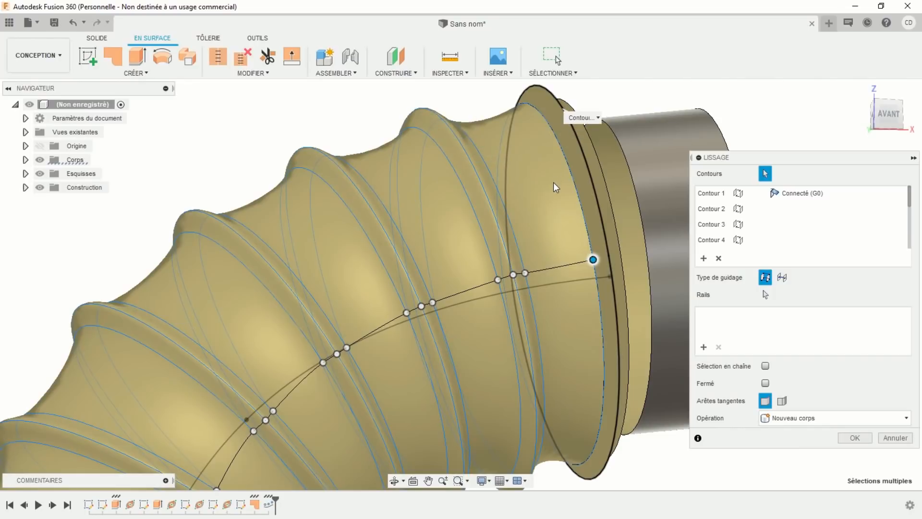
pyautogui.moveTo(525, 186); pyautogui.dragTo(408, 201, button='middle')
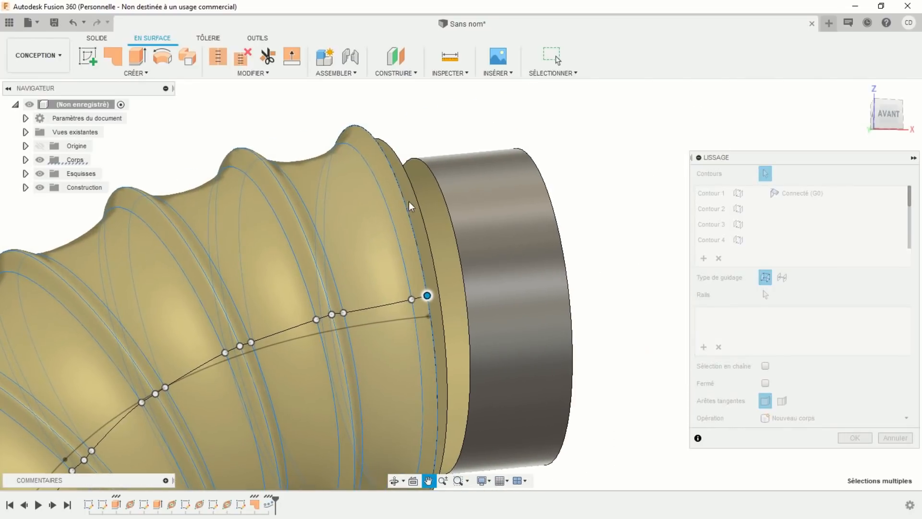
pyautogui.click(417, 196)
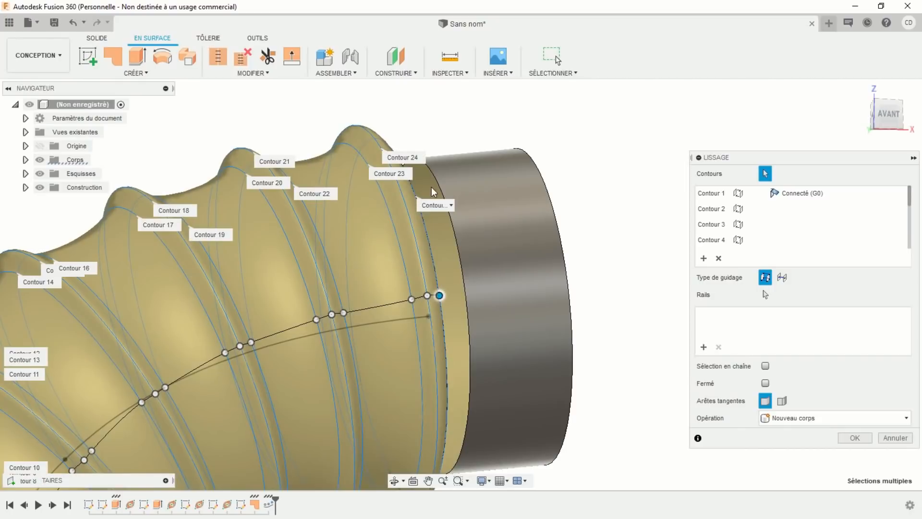
pyautogui.click(436, 183)
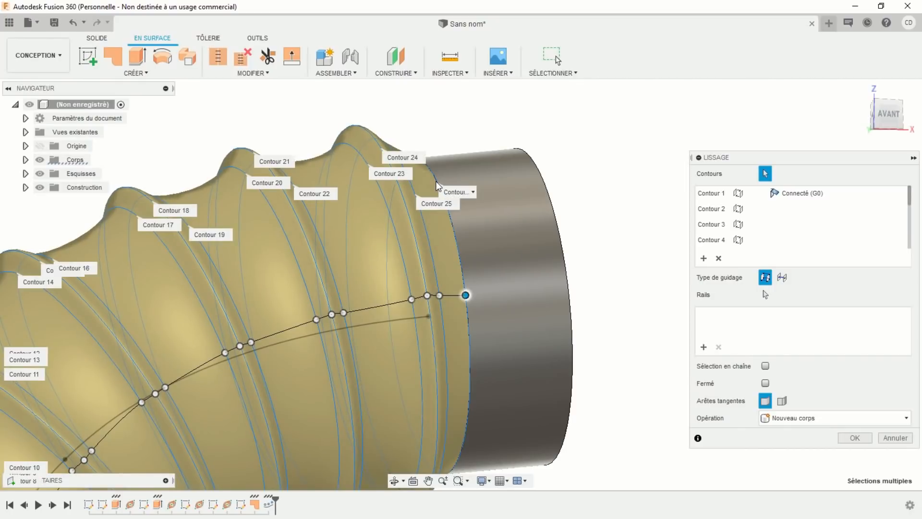
# Step: Finish the loft as a new body with Contour 1 set to Tangency (G1) and the spline as centerline
pyautogui.scroll(-10, 542, 241)
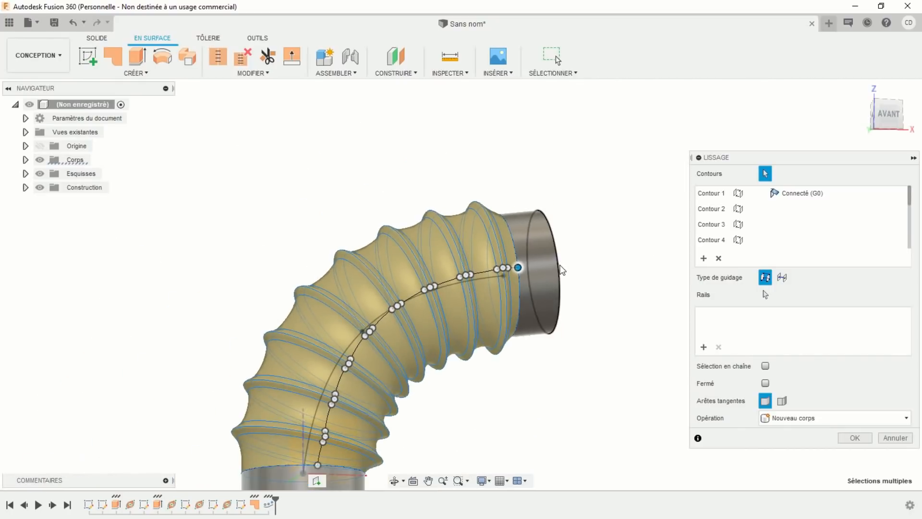
pyautogui.moveTo(548, 406); pyautogui.dragTo(517, 385, button='middle')
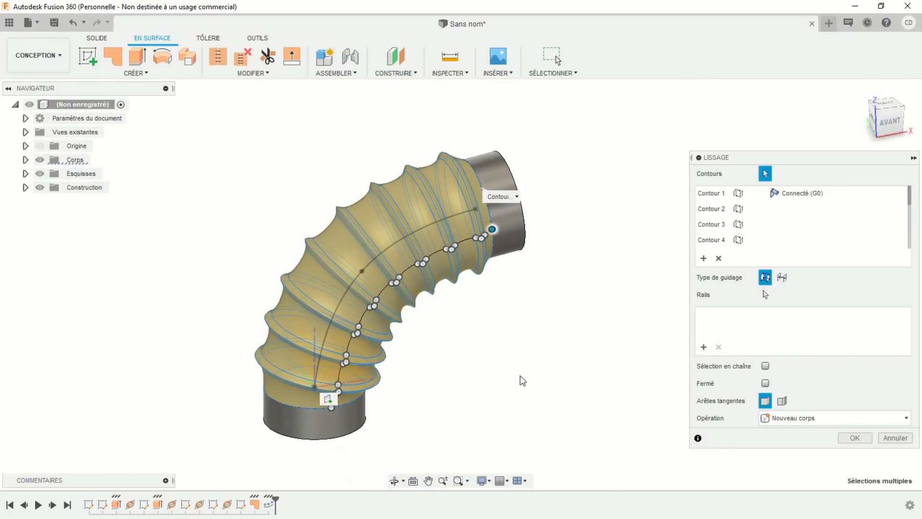
pyautogui.click(811, 195)
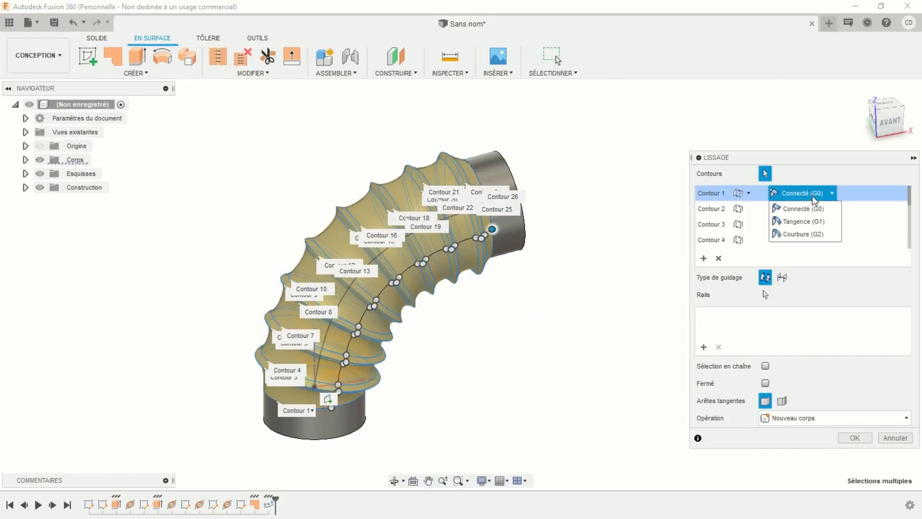
pyautogui.click(811, 221)
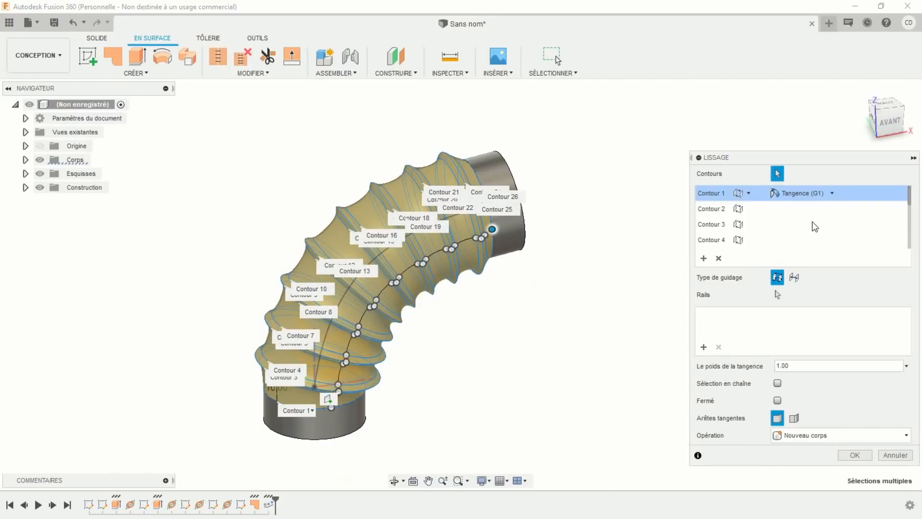
pyautogui.click(794, 278)
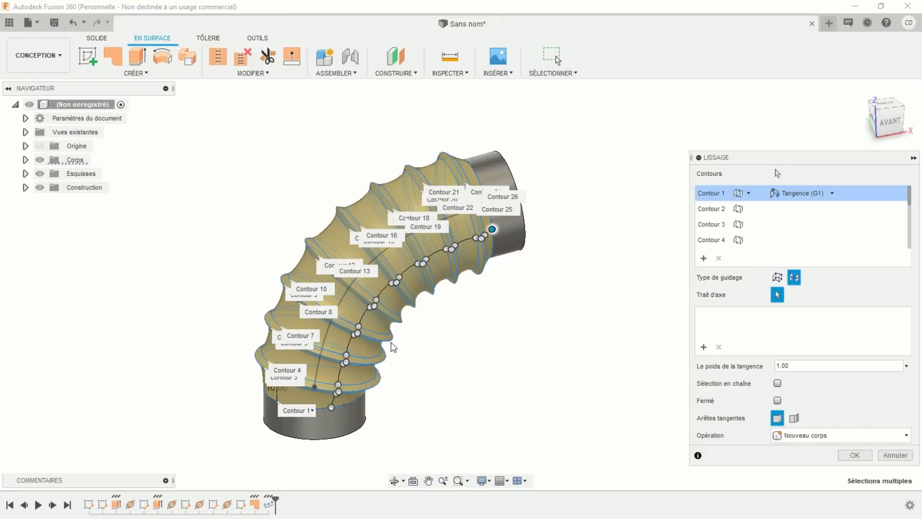
pyautogui.click(346, 295)
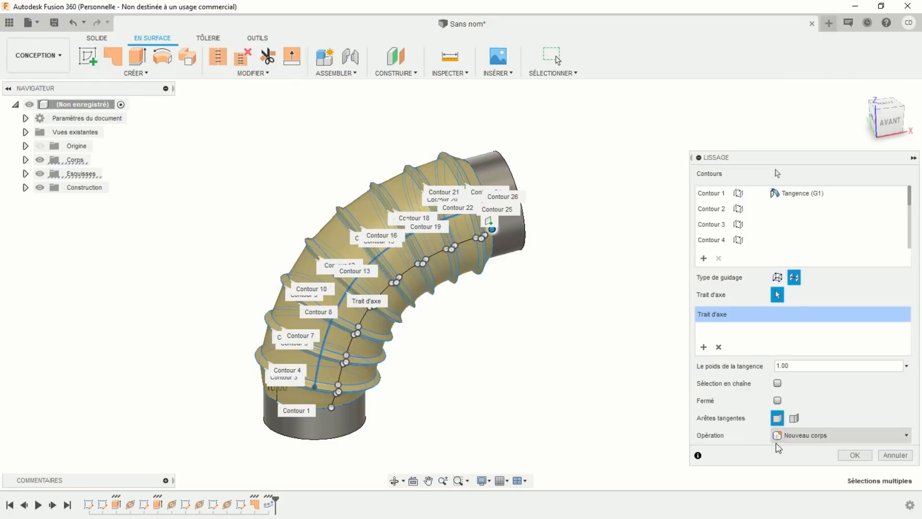
pyautogui.click(854, 455)
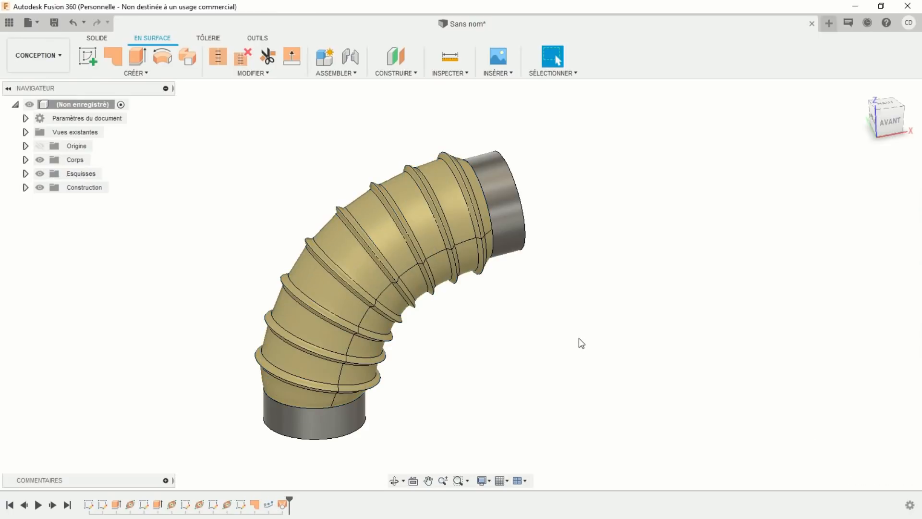
# Step: Hide the bodies Corps3 through Corps25, keeping Corps1 and Corps2 shown
pyautogui.moveTo(562, 348)
pyautogui.keyDown('shift'); pyautogui.mouseDown(button='middle')
pyautogui.moveTo(511, 340)
pyautogui.moveTo(503, 323)
pyautogui.moveTo(460, 327)
pyautogui.moveTo(385, 303)
pyautogui.moveTo(380, 272)
pyautogui.moveTo(492, 329)
pyautogui.moveTo(553, 341)
pyautogui.mouseUp(button='middle'); pyautogui.keyUp('shift')
pyautogui.press('Escape')
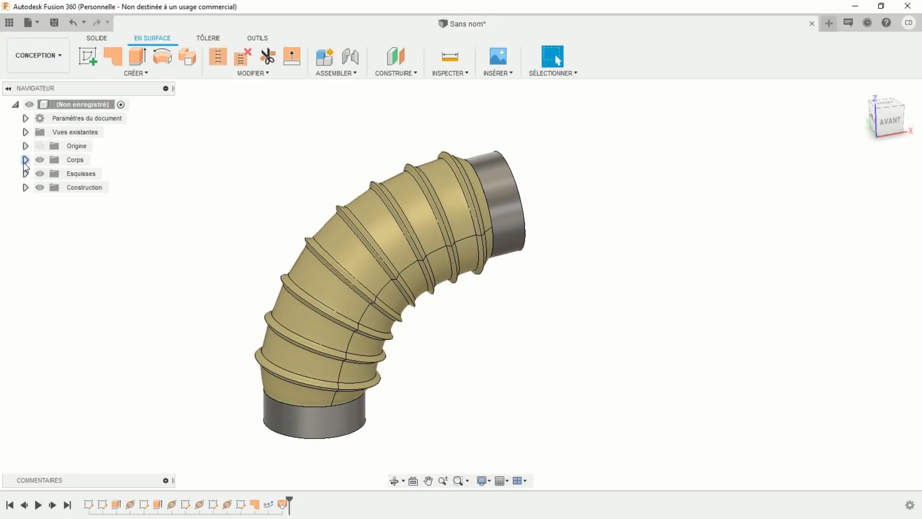
pyautogui.click(25, 160)
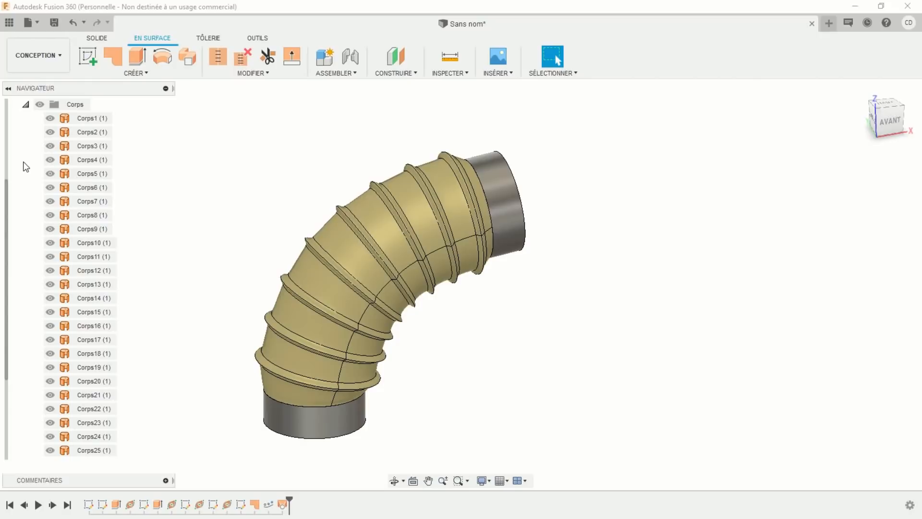
pyautogui.click(87, 133)
pyautogui.click(86, 145)
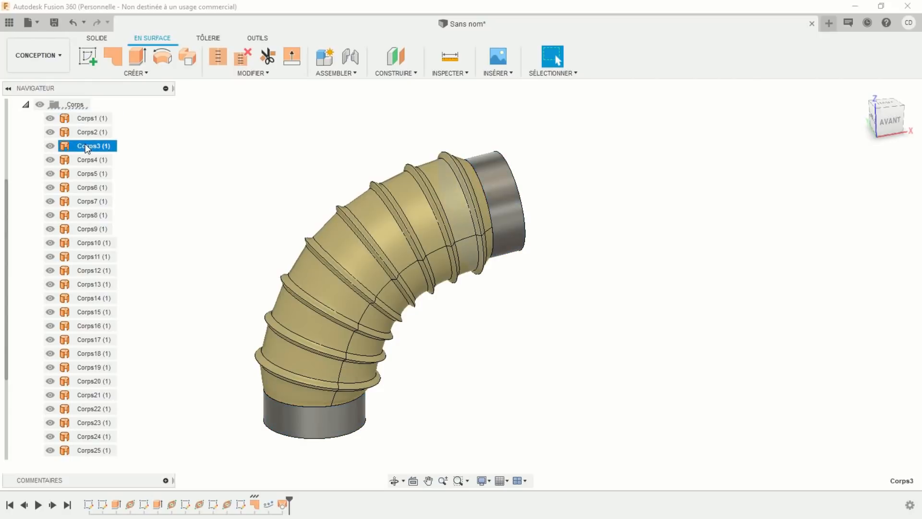
pyautogui.keyDown('shift'); pyautogui.click(89, 451); pyautogui.keyUp('shift')
pyautogui.rightClick(89, 455)
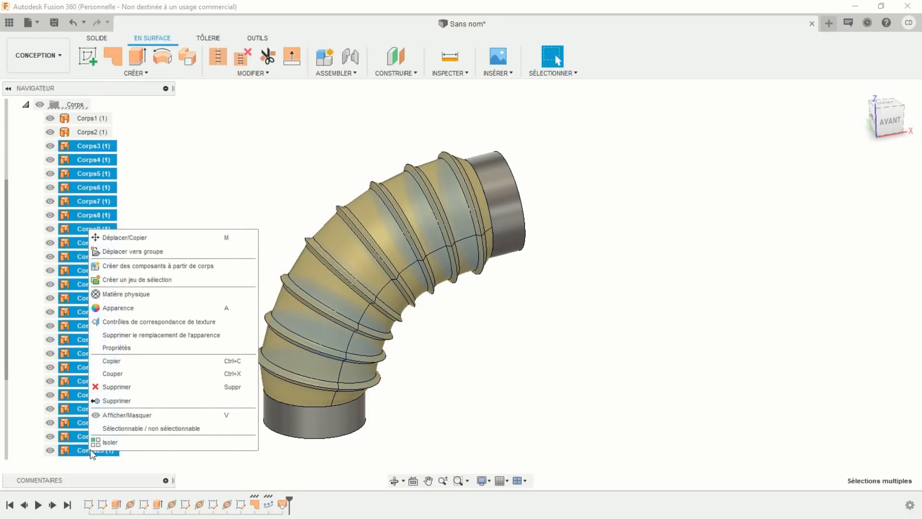
pyautogui.click(118, 415)
pyautogui.click(186, 364)
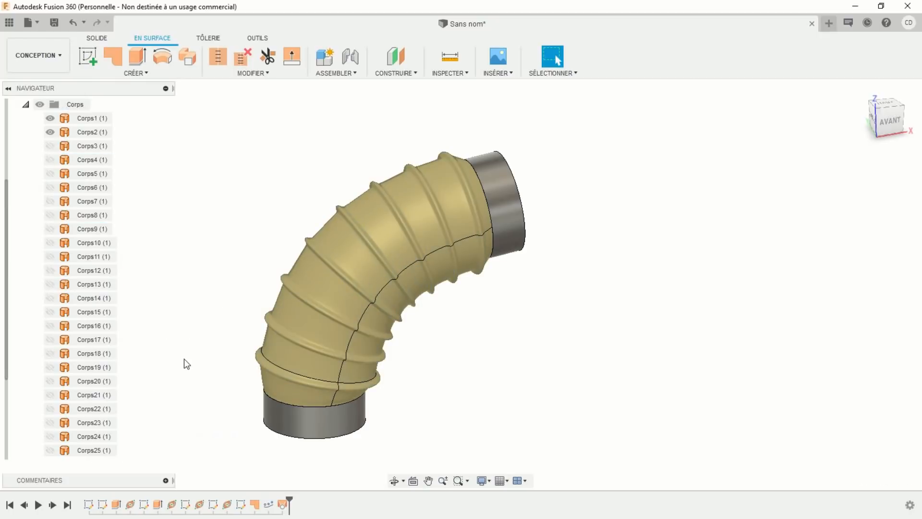
# Step: Hide the leftover circular patch seen through the lower ring's open end
pyautogui.keyDown('shift'); pyautogui.moveTo(193, 358); pyautogui.dragTo(185, 248, button='middle'); pyautogui.keyUp('shift')
pyautogui.moveTo(446, 196)
pyautogui.keyDown('shift'); pyautogui.mouseDown(button='middle')
pyautogui.moveTo(366, 268)
pyautogui.moveTo(360, 314)
pyautogui.moveTo(436, 289)
pyautogui.moveTo(436, 202)
pyautogui.mouseUp(button='middle'); pyautogui.keyUp('shift')
pyautogui.click(301, 321)
pyautogui.rightClick(303, 320)
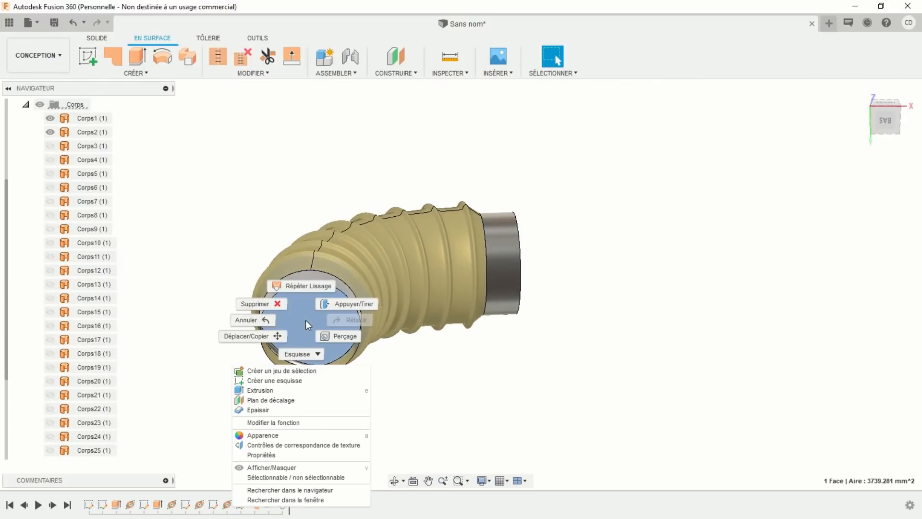
pyautogui.click(285, 466)
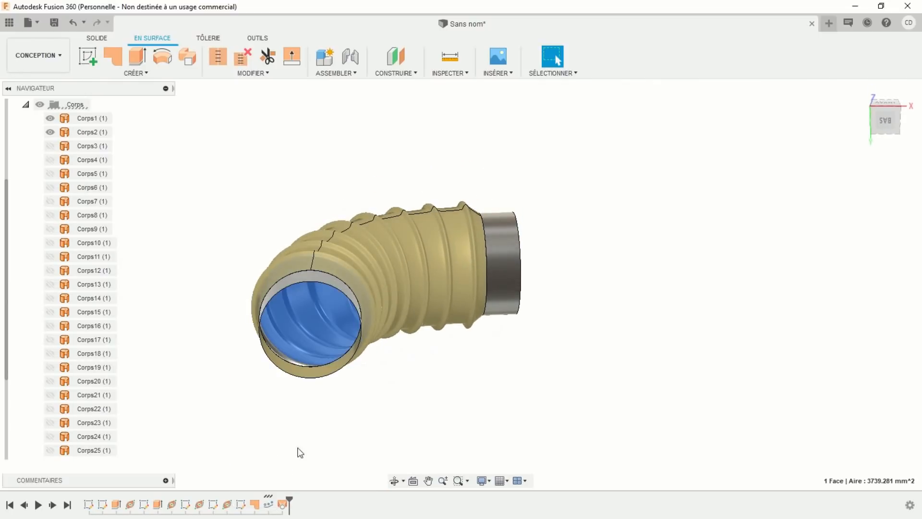
pyautogui.keyDown('shift'); pyautogui.moveTo(383, 391); pyautogui.dragTo(375, 447, button='middle'); pyautogui.keyUp('shift')
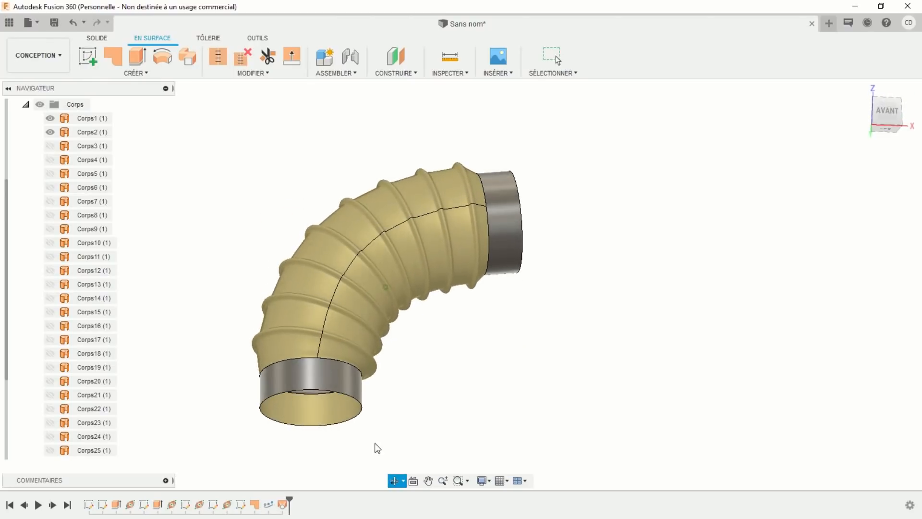
pyautogui.keyDown('shift'); pyautogui.moveTo(444, 303); pyautogui.dragTo(455, 339, button='middle'); pyautogui.keyUp('shift')
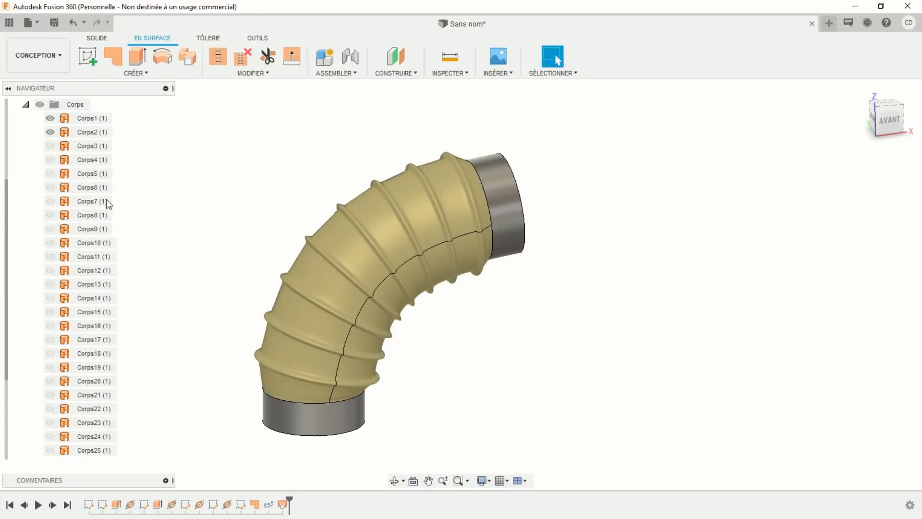
# Step: Stitch the lofted bellows surface to the lower and upper end rings with a 0.10 mm tolerance
pyautogui.click(25, 104)
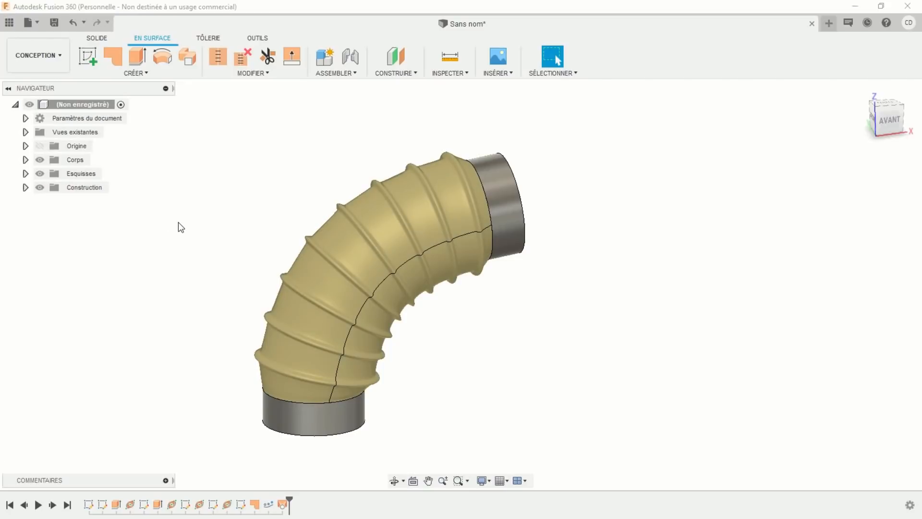
pyautogui.click(219, 61)
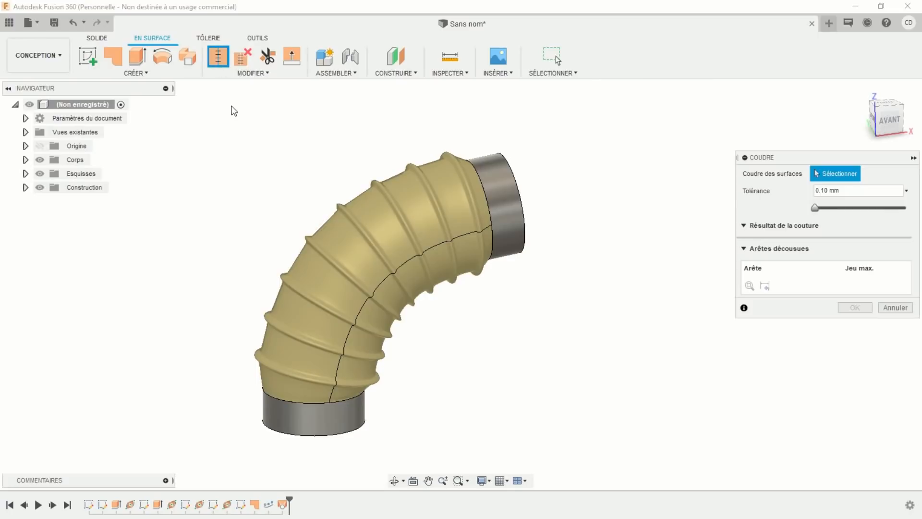
pyautogui.click(309, 415)
pyautogui.click(299, 386)
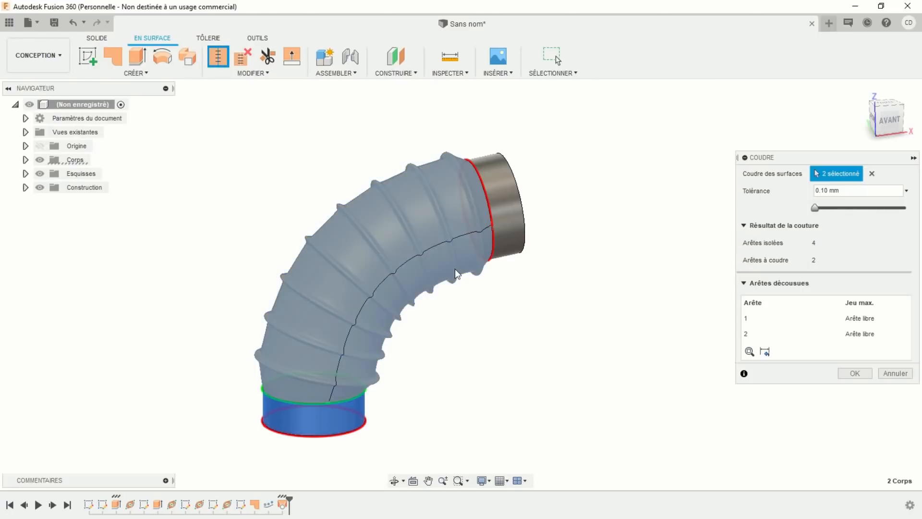
pyautogui.click(505, 222)
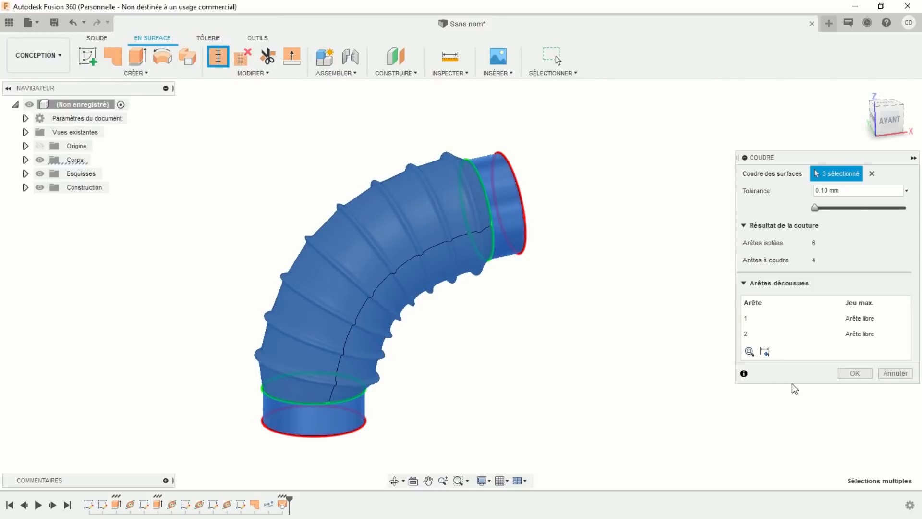
pyautogui.click(847, 375)
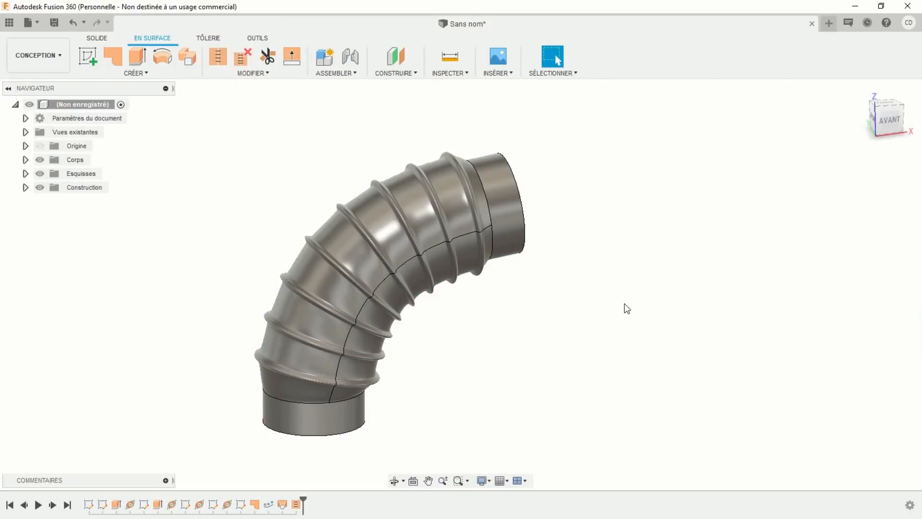
pyautogui.keyDown('shift'); pyautogui.moveTo(597, 324); pyautogui.dragTo(552, 326, button='middle'); pyautogui.keyUp('shift')
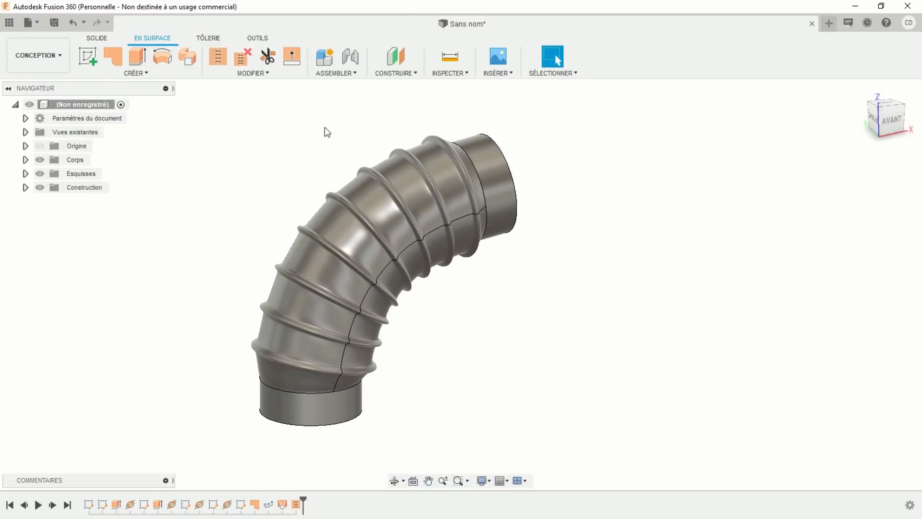
# Step: Change the user parameters P2X to 20 mm and P2Z to 60 mm to reshape the hose's spline
pyautogui.click(264, 76)
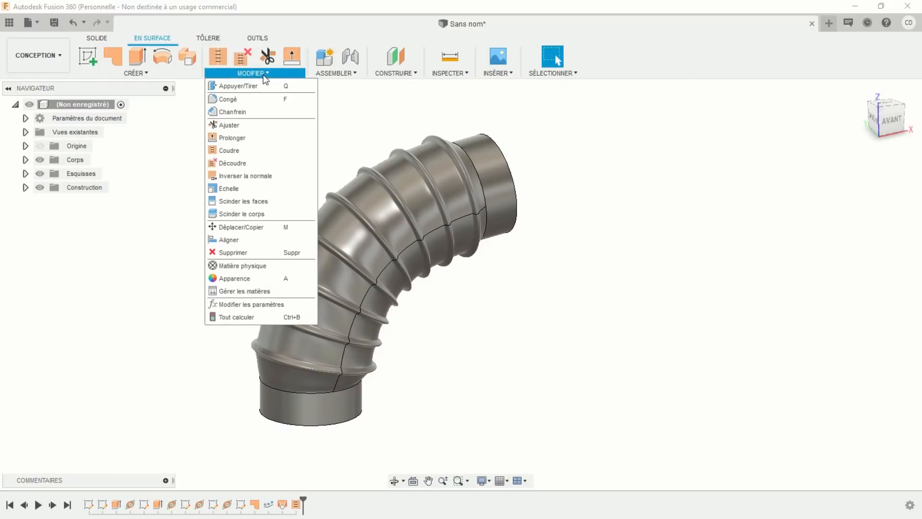
pyautogui.click(247, 308)
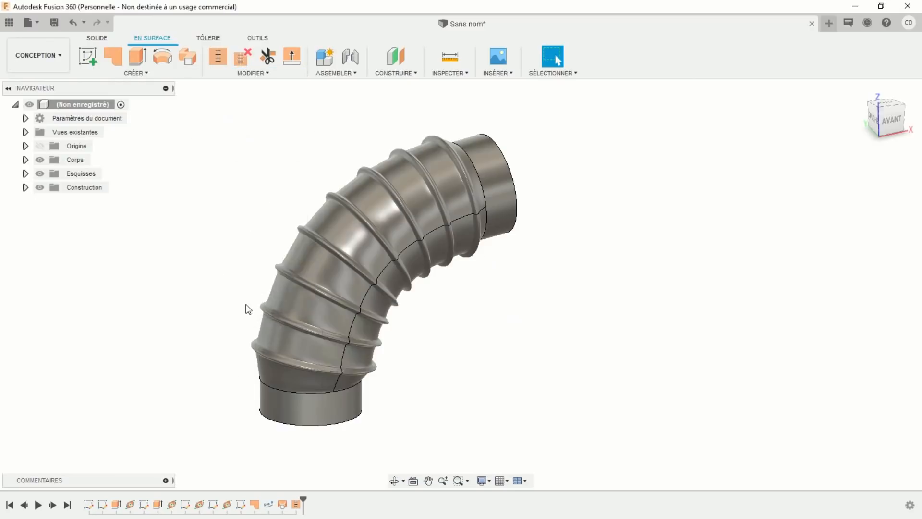
pyautogui.moveTo(362, 142); pyautogui.dragTo(547, 216)
pyautogui.moveTo(260, 233); pyautogui.dragTo(143, 209, button='middle')
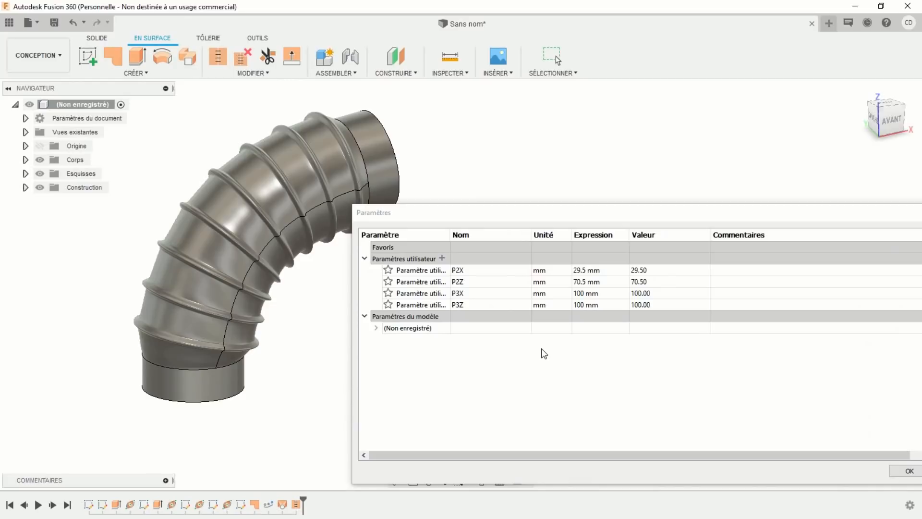
pyautogui.click(584, 270)
pyautogui.click(583, 270)
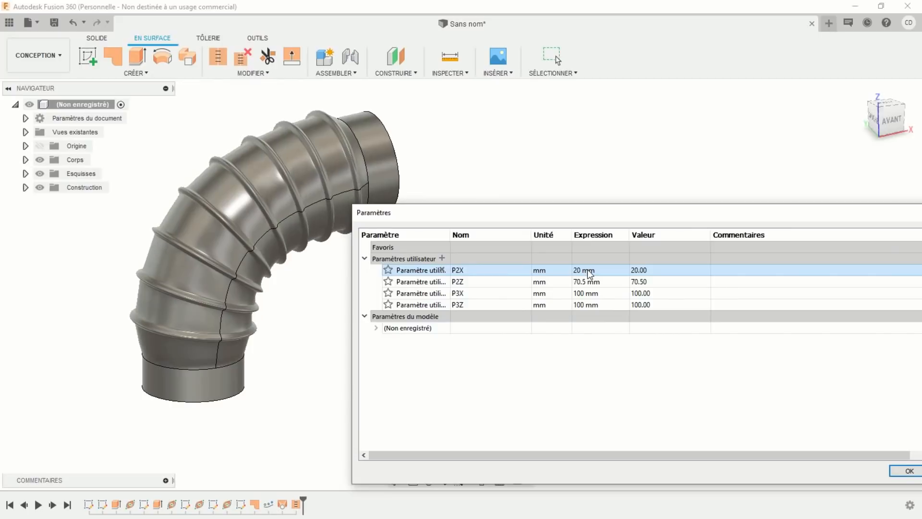
pyautogui.click(584, 281)
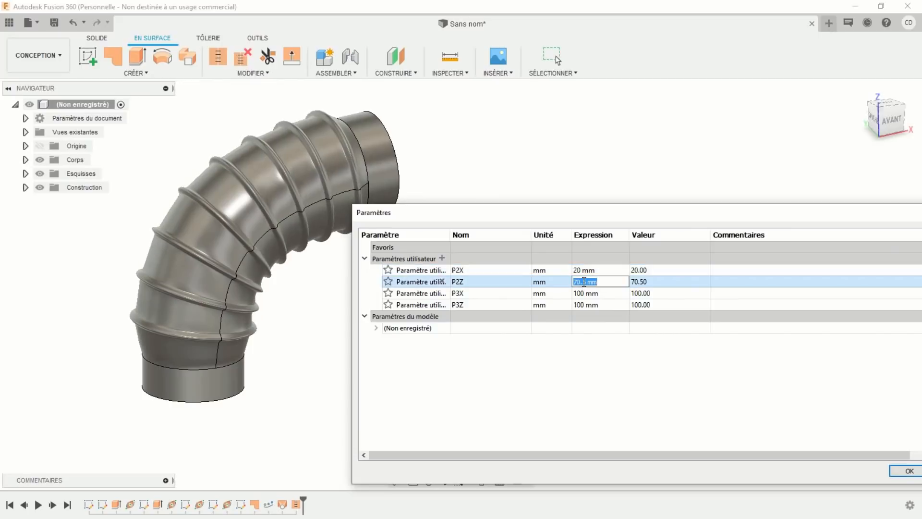
pyautogui.press('Return')
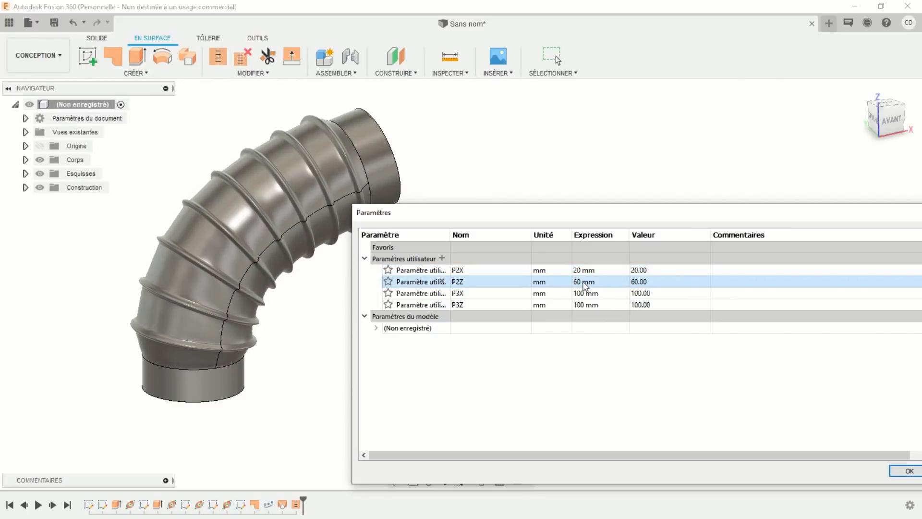
# Step: Set the user parameters P3X to 110 mm and P3Z to 80 mm to move the hose's upper end
pyautogui.doubleClick(584, 292)
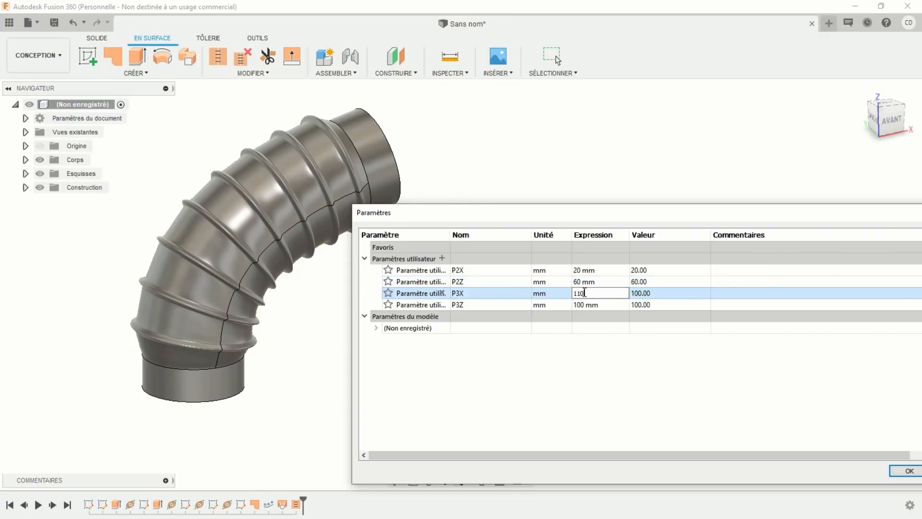
pyautogui.press('Return')
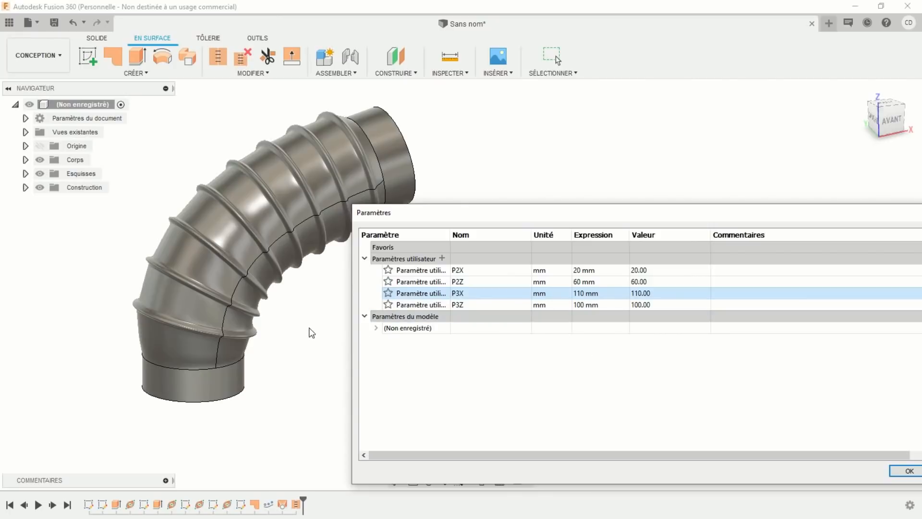
pyautogui.keyDown('shift'); pyautogui.moveTo(311, 332); pyautogui.dragTo(269, 319, button='middle'); pyautogui.keyUp('shift')
pyautogui.click(585, 304)
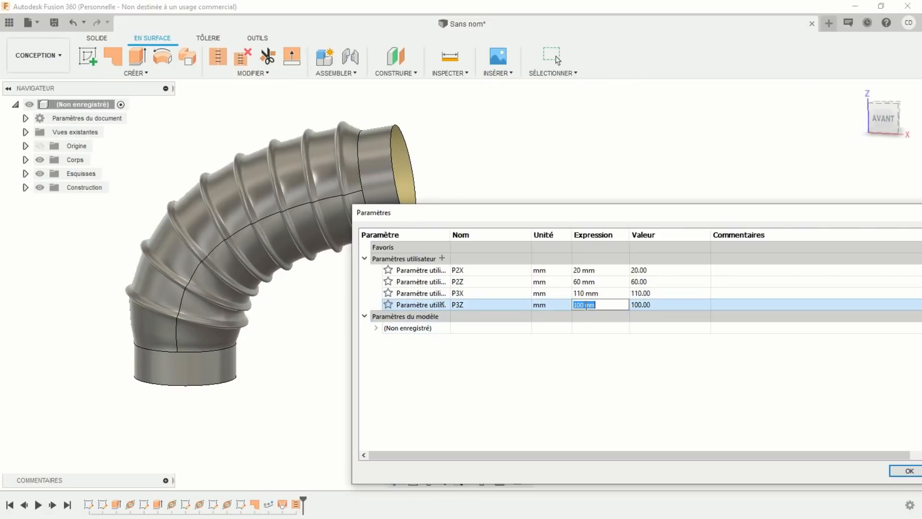
pyautogui.write('8')
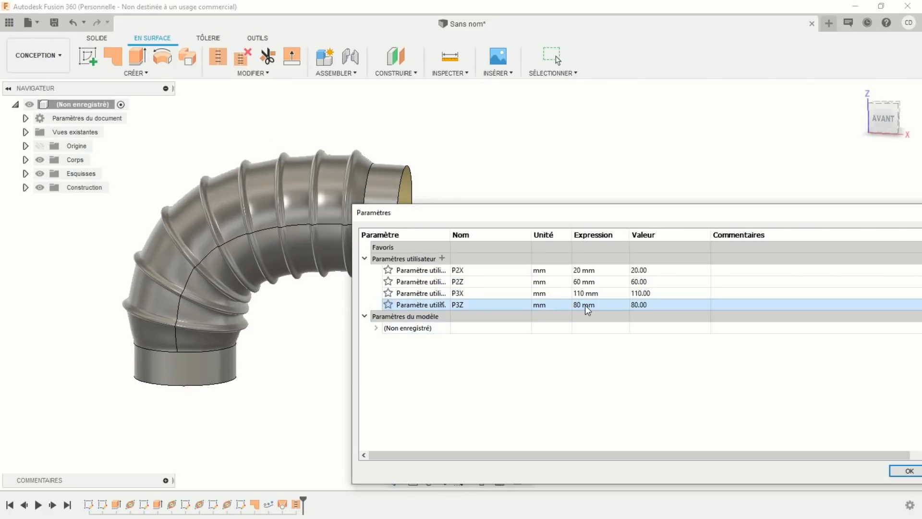
# Step: Move the parameters window clear of the hose and set P2X to 0.5 mm and P2Z to 50 mm
pyautogui.moveTo(292, 329)
pyautogui.keyDown('shift'); pyautogui.mouseDown(button='middle')
pyautogui.moveTo(254, 312)
pyautogui.moveTo(301, 310)
pyautogui.moveTo(309, 325)
pyautogui.mouseUp(button='middle'); pyautogui.keyUp('shift')
pyautogui.moveTo(509, 221); pyautogui.dragTo(571, 304)
pyautogui.keyDown('shift'); pyautogui.moveTo(326, 329); pyautogui.dragTo(376, 315, button='middle'); pyautogui.keyUp('shift')
pyautogui.moveTo(490, 308); pyautogui.dragTo(477, 299)
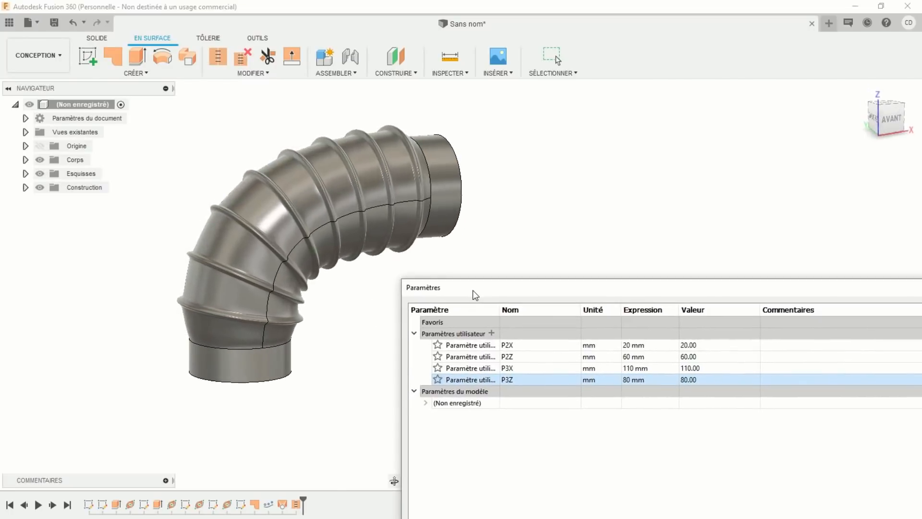
pyautogui.click(629, 344)
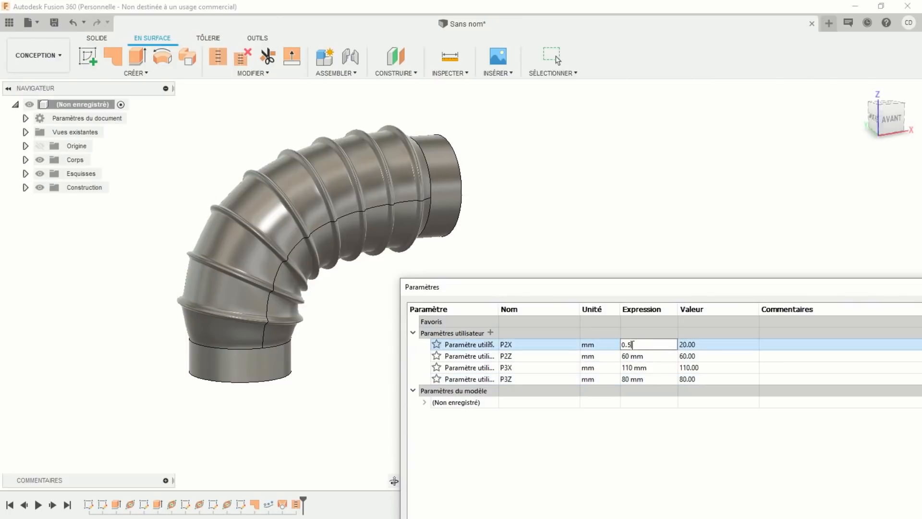
pyautogui.click(633, 355)
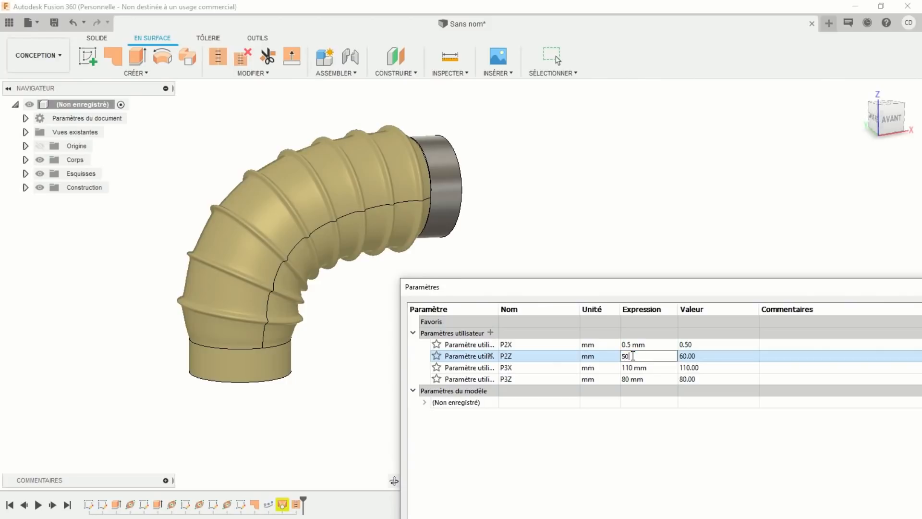
pyautogui.press('Return')
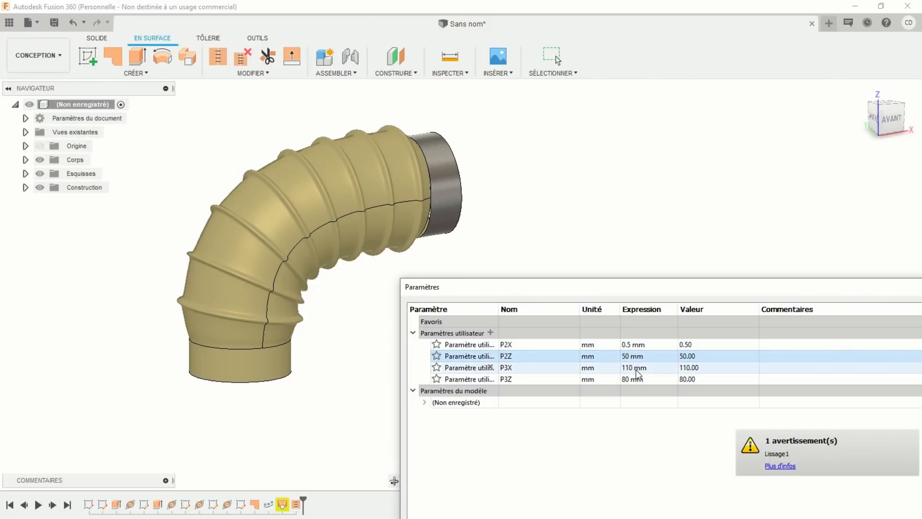
# Step: Straighten the hose vertically by setting P3X to 0.5 mm and P3Z to 155 mm
pyautogui.click(633, 368)
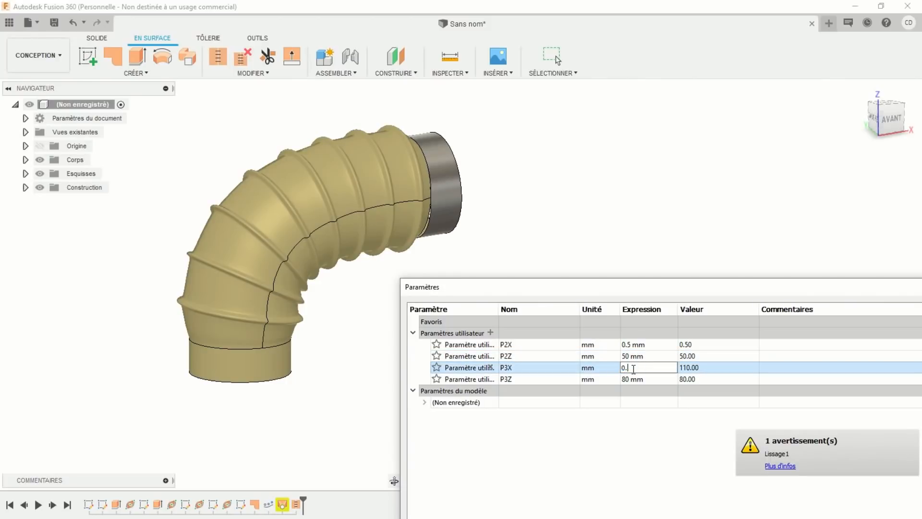
pyautogui.click(631, 379)
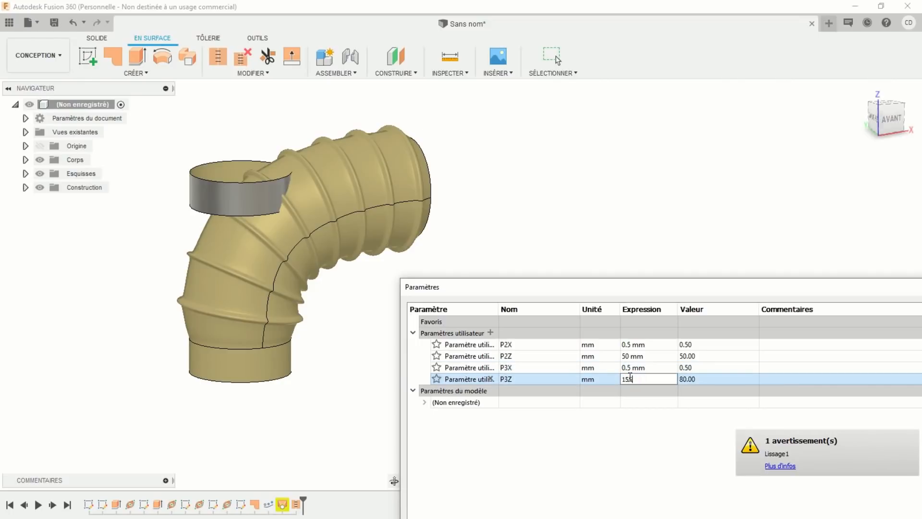
pyautogui.write('155')
pyautogui.press('Return')
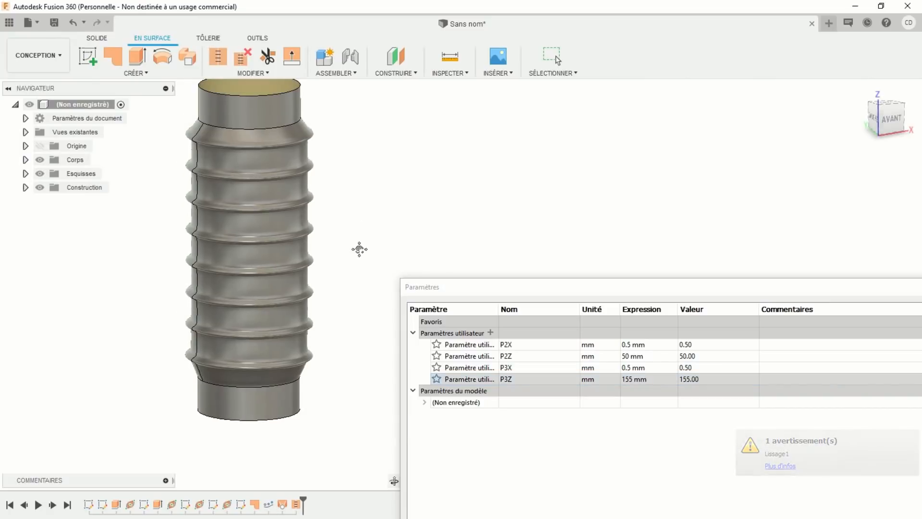
# Step: Set the user parameters P2X to 29.5 mm and P2Z to 70.5 mm
pyautogui.moveTo(366, 294); pyautogui.dragTo(367, 257, button='middle')
pyautogui.doubleClick(633, 344)
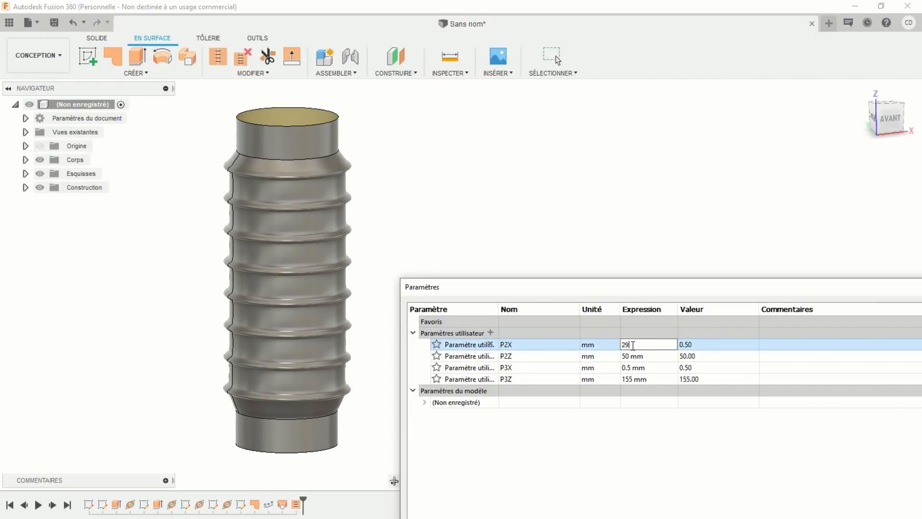
pyautogui.write('29.5')
pyautogui.press('Return')
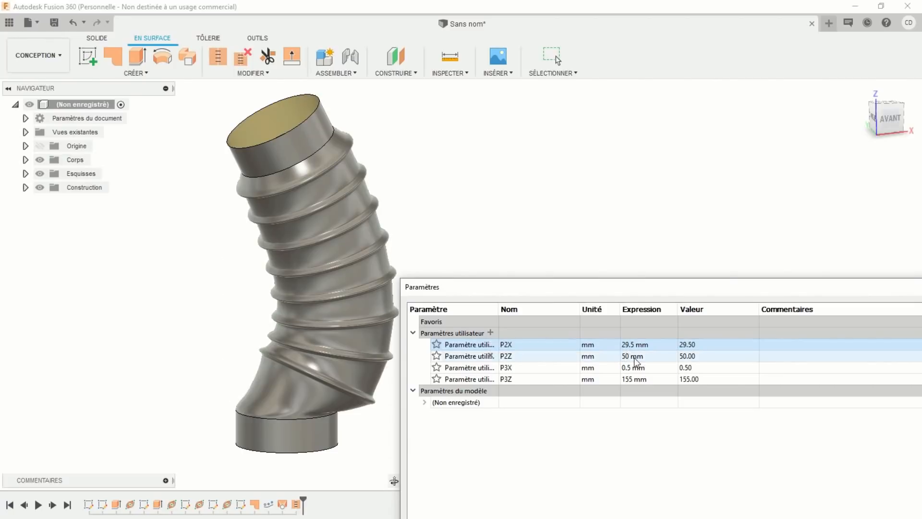
pyautogui.doubleClick(634, 356)
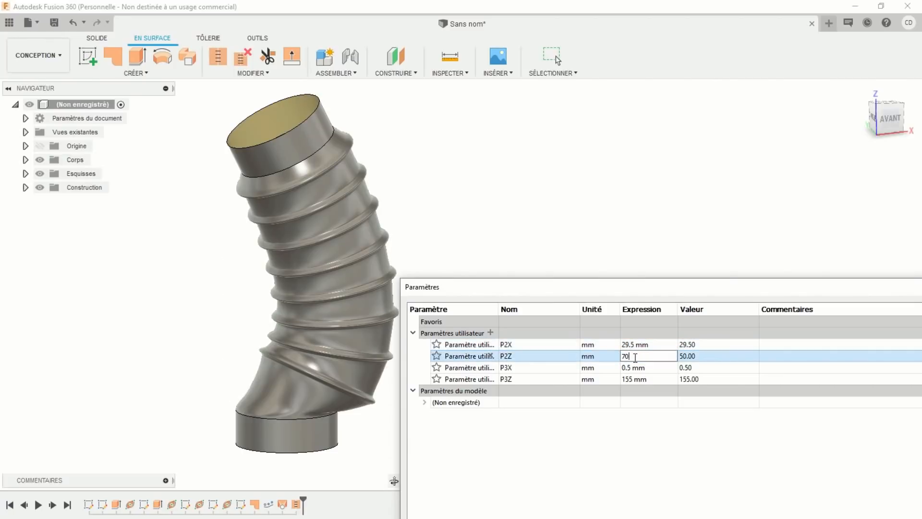
# Step: Set both P3X and P3Z to 100 mm and accept the parameter changes
pyautogui.doubleClick(632, 368)
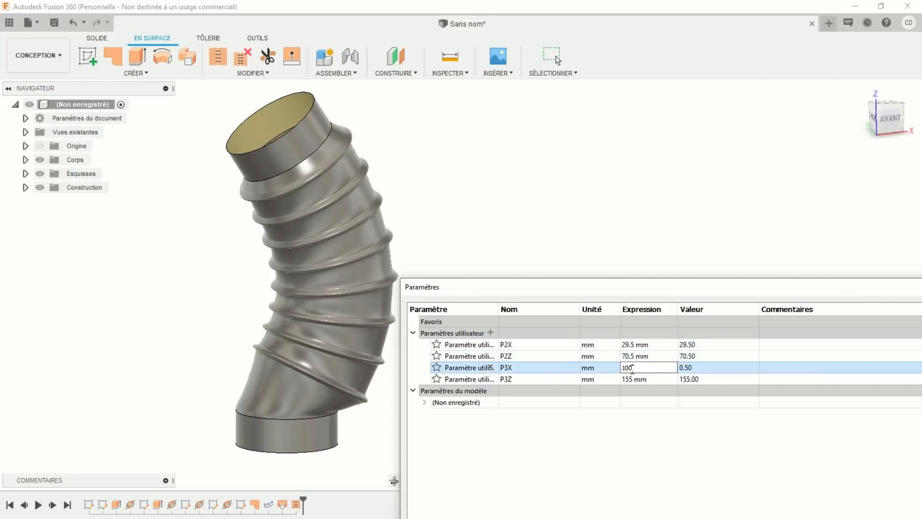
pyautogui.press('Return')
pyautogui.doubleClick(630, 378)
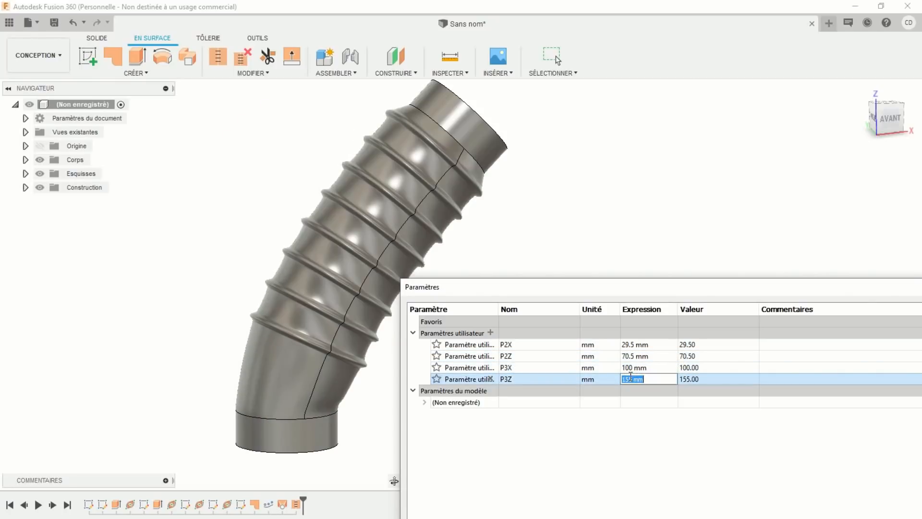
pyautogui.write('100')
pyautogui.press('Return')
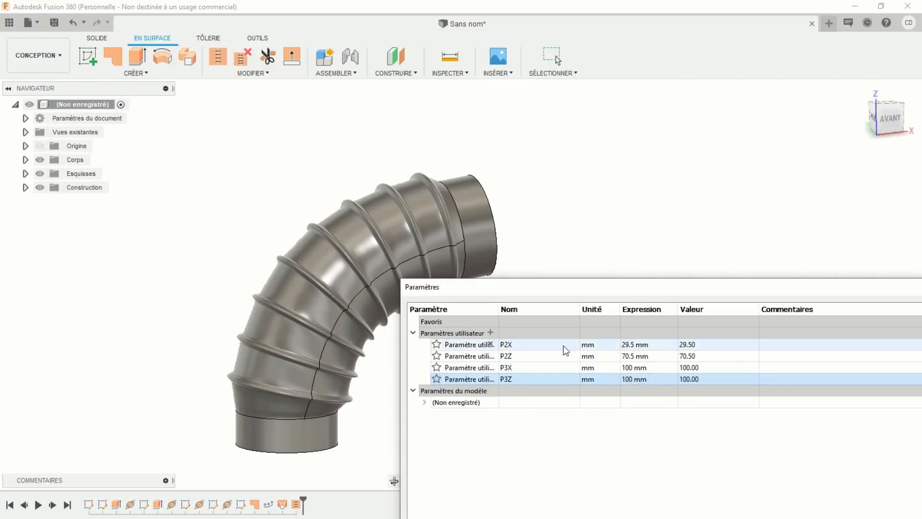
pyautogui.moveTo(391, 354); pyautogui.dragTo(441, 321, button='middle')
pyautogui.moveTo(504, 284); pyautogui.dragTo(298, 177)
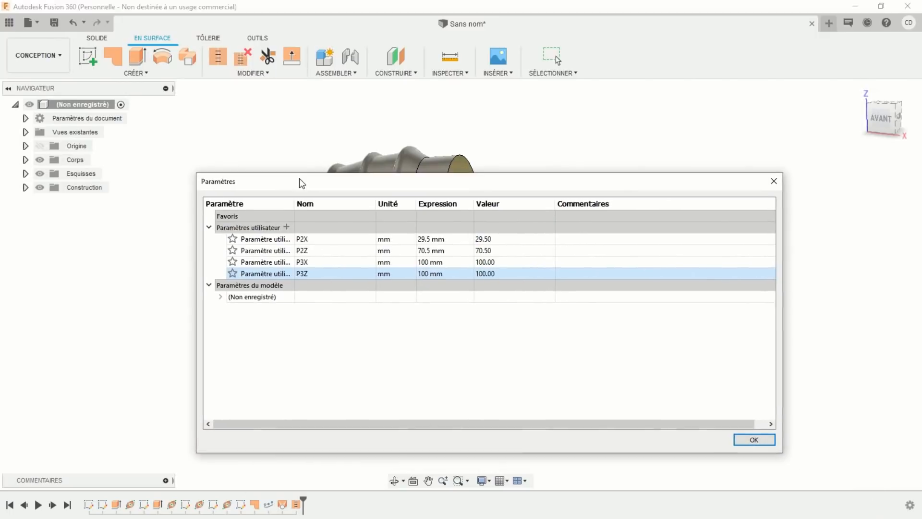
pyautogui.click(752, 439)
# Step: Thicken the chained hose surface and the upper end ring on one side by -0.2 mm as a new body
pyautogui.moveTo(479, 339); pyautogui.dragTo(552, 358, button='middle')
pyautogui.moveTo(497, 341); pyautogui.dragTo(517, 327, button='middle')
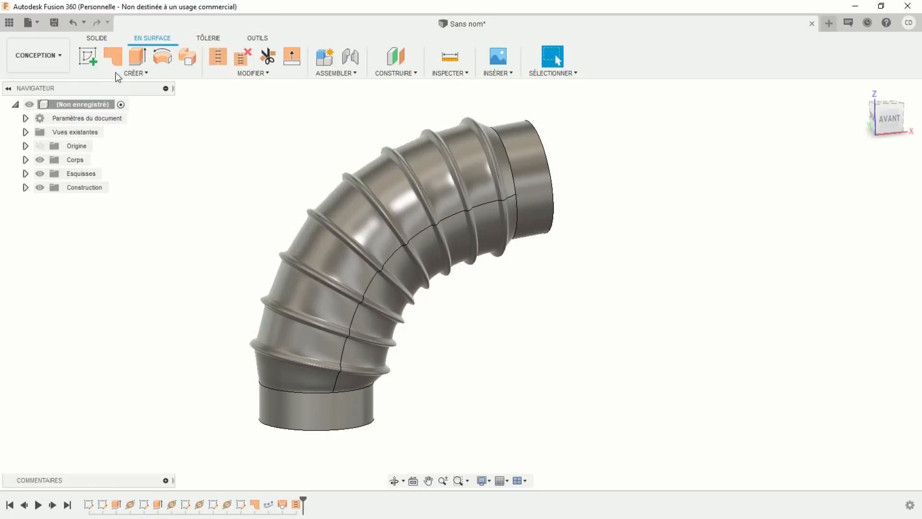
pyautogui.click(97, 38)
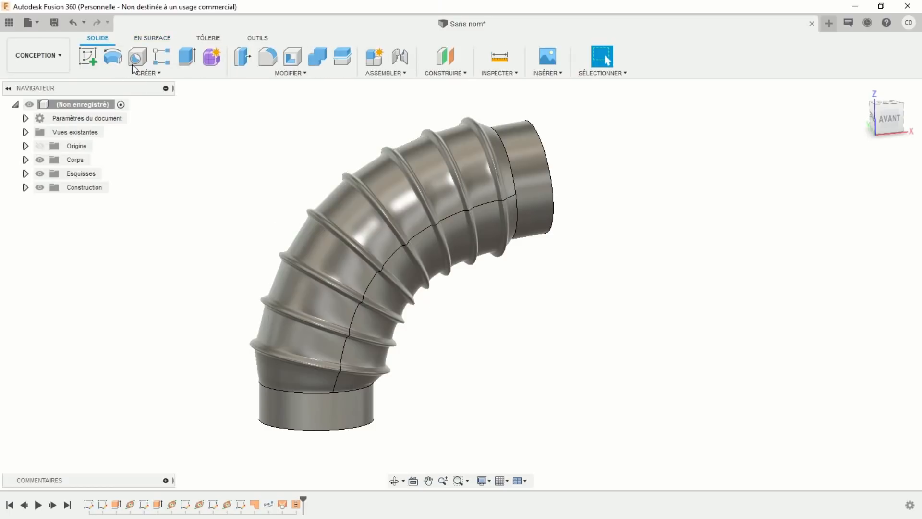
pyautogui.click(150, 73)
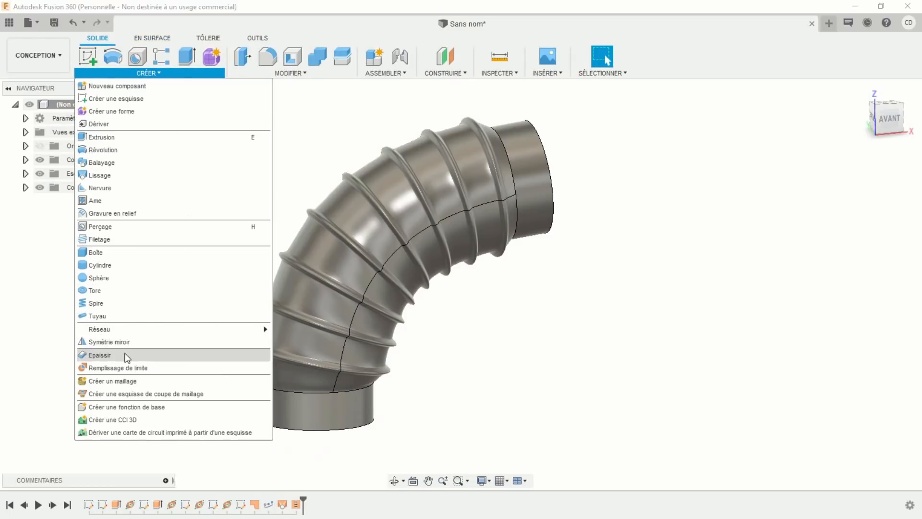
pyautogui.click(126, 357)
pyautogui.click(295, 415)
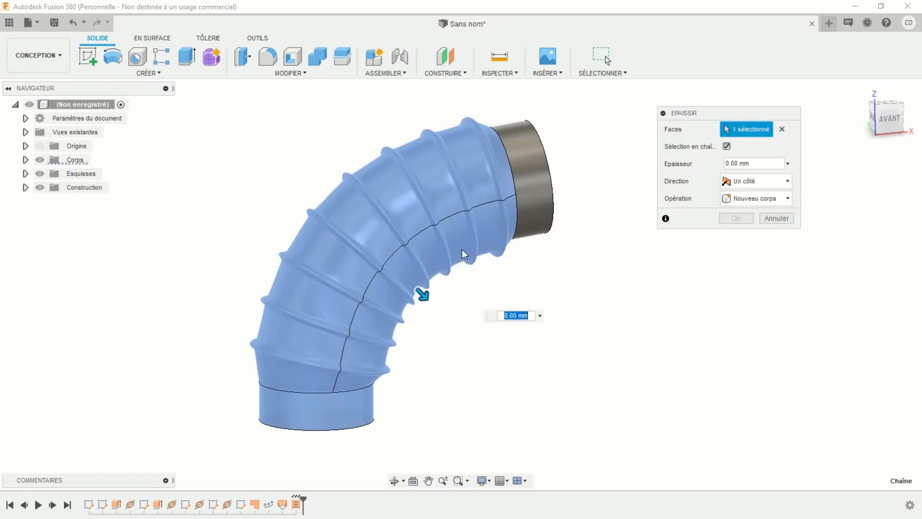
pyautogui.click(529, 186)
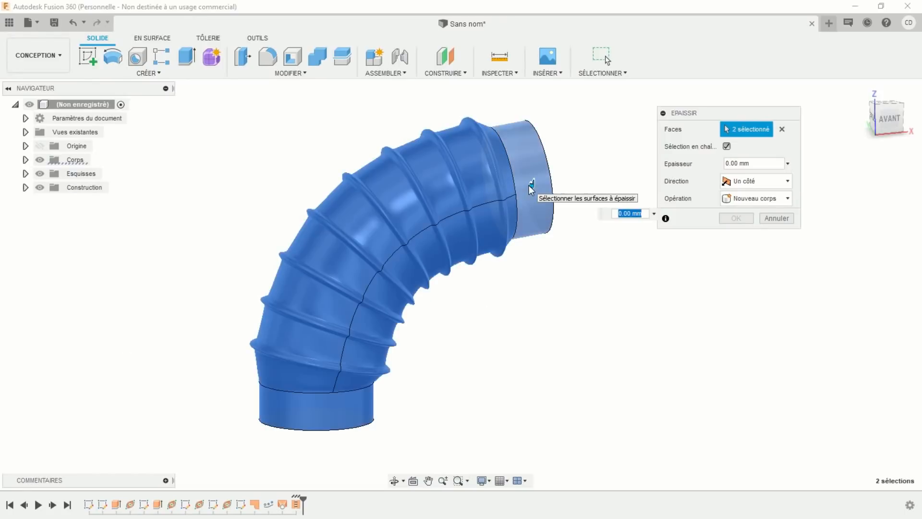
pyautogui.write('-0.0')
pyautogui.press('BackSpace')
pyautogui.write('2')
pyautogui.press('Return')
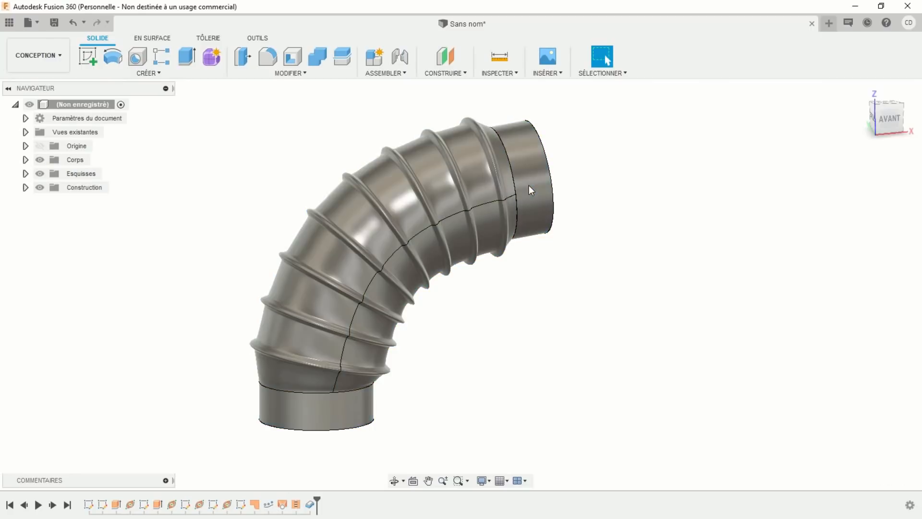
# Step: Cut the thickened hose open with a section analysis on the XZ origin plane
pyautogui.keyDown('shift'); pyautogui.moveTo(580, 288); pyautogui.dragTo(511, 313, button='middle'); pyautogui.keyUp('shift')
pyautogui.scroll(-3, 558, 273)
pyautogui.scroll(3, 558, 273)
pyautogui.scroll(2, 572, 290)
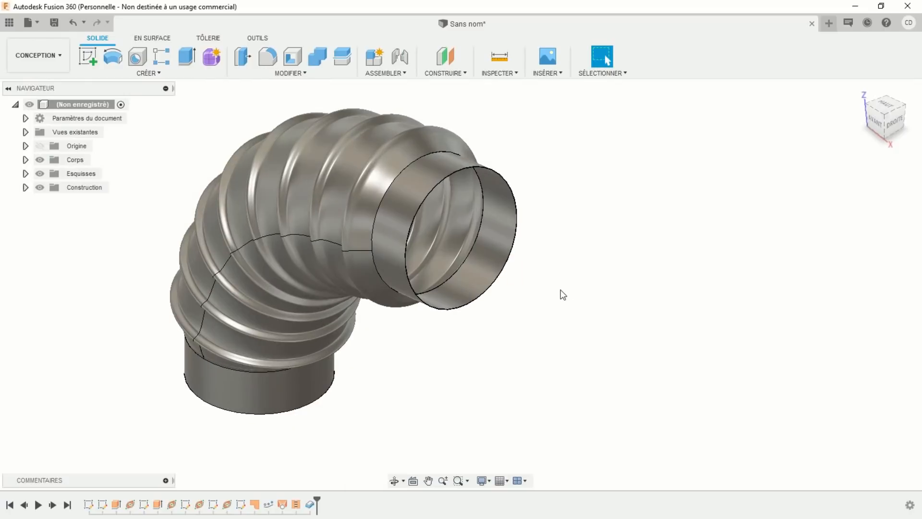
pyautogui.moveTo(559, 291); pyautogui.dragTo(604, 300, button='middle')
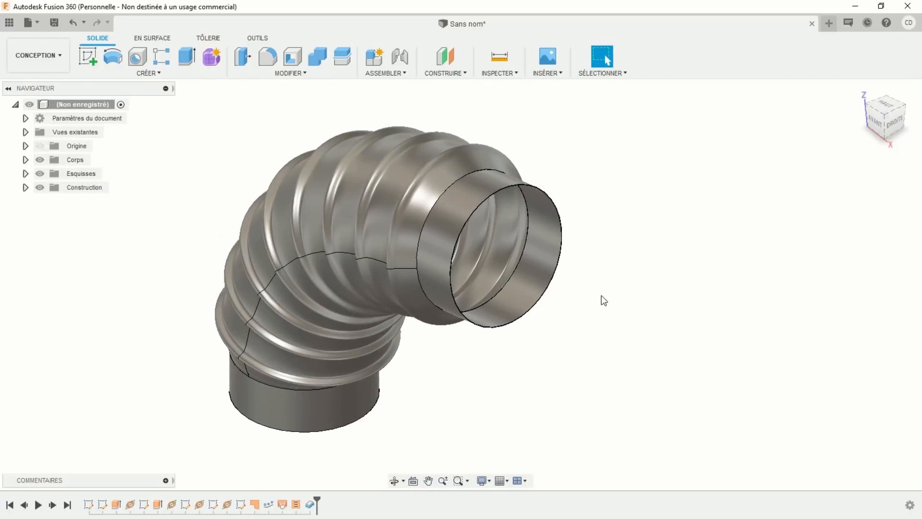
pyautogui.click(514, 76)
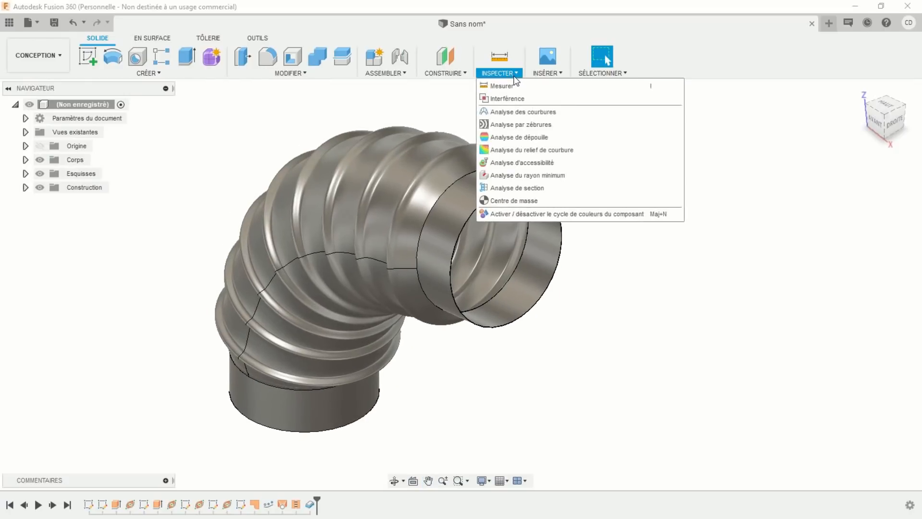
pyautogui.click(525, 188)
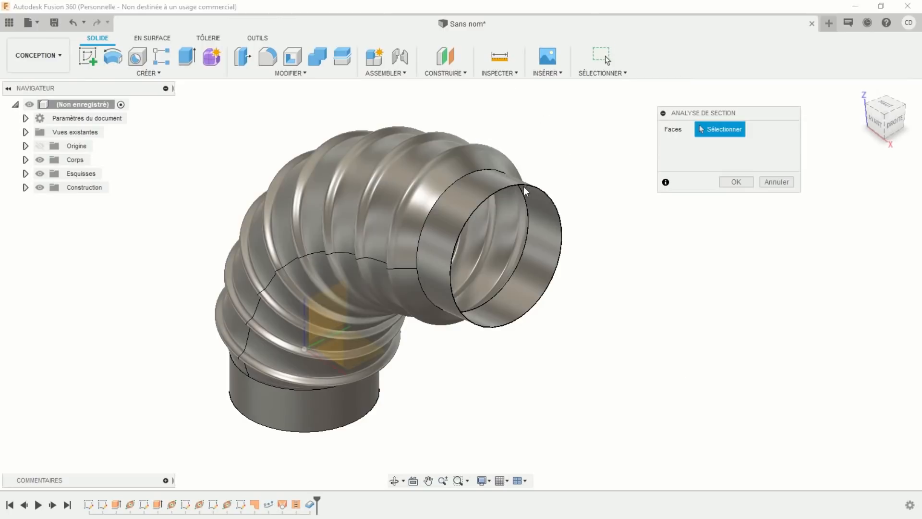
pyautogui.click(335, 343)
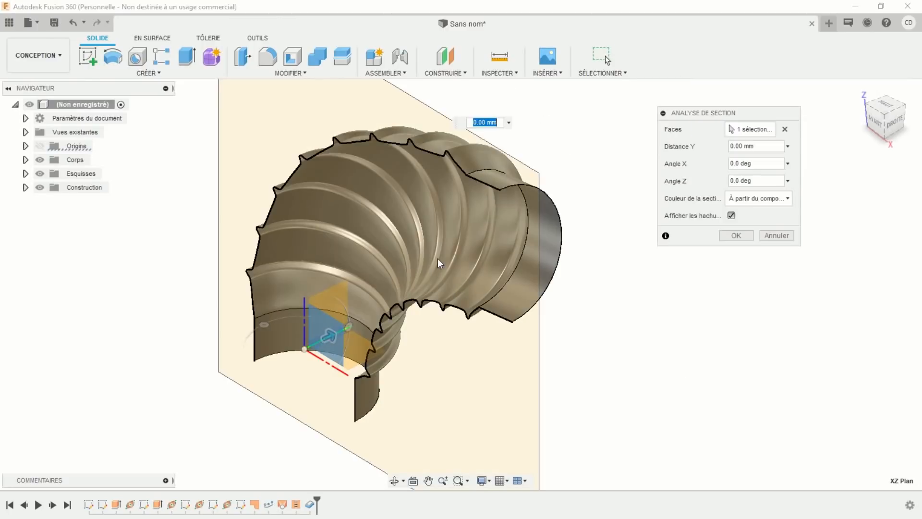
# Step: Examine the wall thickness of the bellows and upper end ring in the section and discard the analysis
pyautogui.keyDown('shift'); pyautogui.moveTo(437, 259); pyautogui.dragTo(502, 256, button='middle'); pyautogui.keyUp('shift')
pyautogui.moveTo(469, 151); pyautogui.dragTo(442, 207, button='middle')
pyautogui.scroll(4, 467, 200)
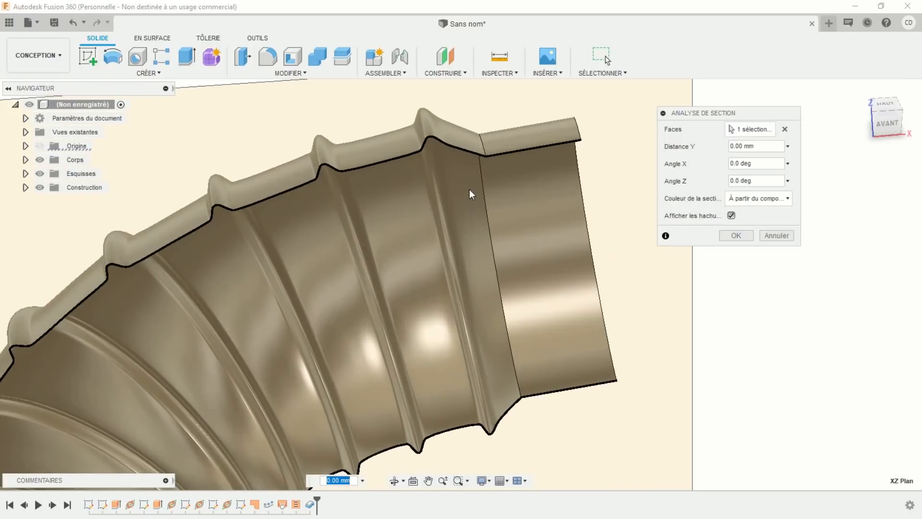
pyautogui.scroll(4, 482, 182)
pyautogui.moveTo(510, 148); pyautogui.dragTo(307, 277, button='middle')
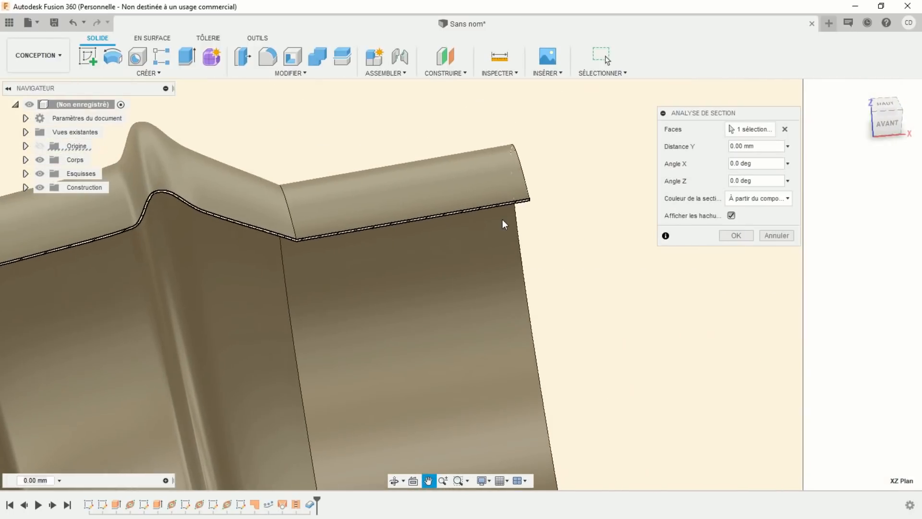
pyautogui.scroll(2, 504, 219)
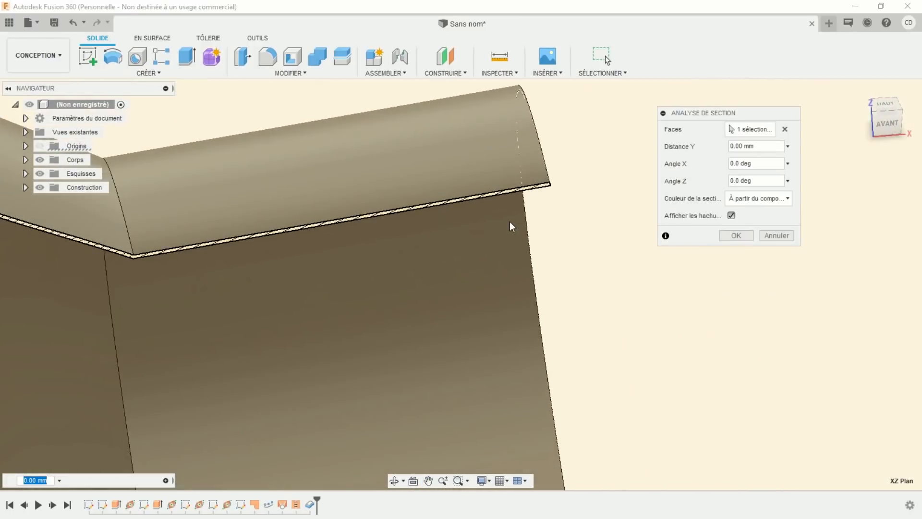
pyautogui.scroll(-6, 509, 221)
pyautogui.scroll(-5, 509, 231)
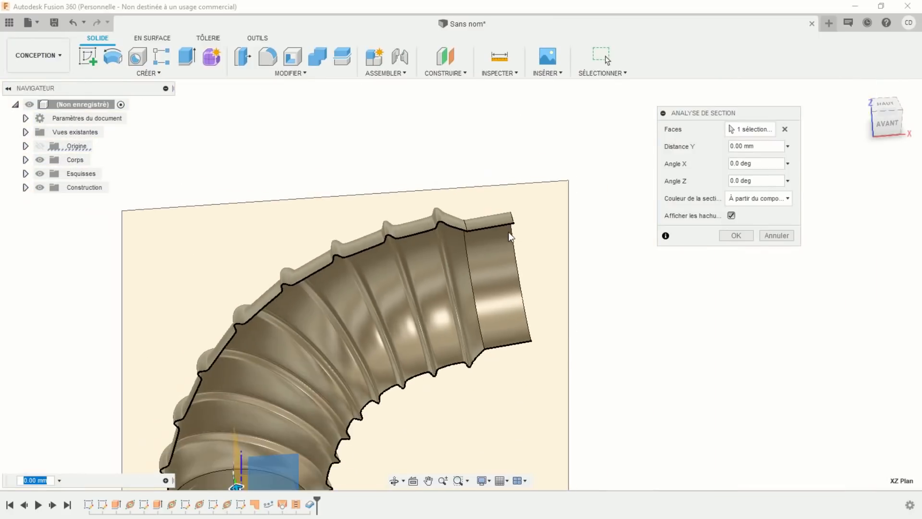
pyautogui.moveTo(499, 249); pyautogui.dragTo(532, 220, button='middle')
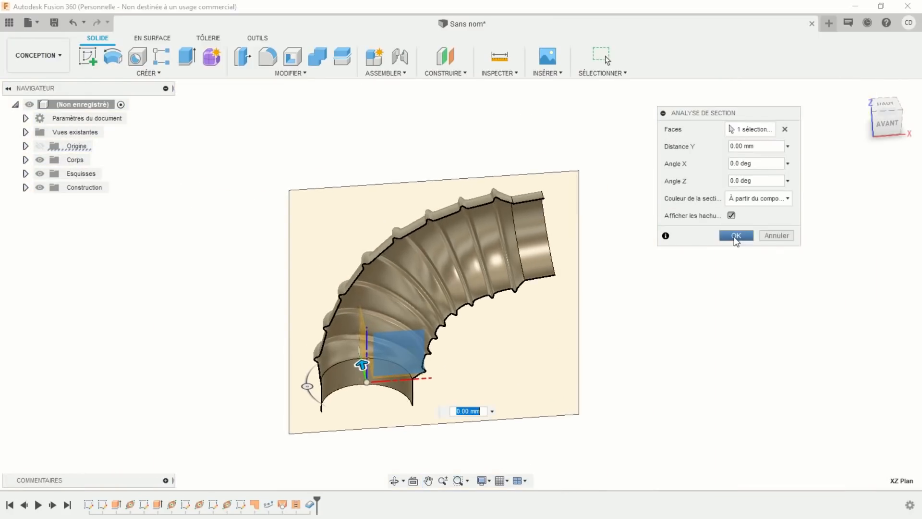
pyautogui.click(765, 235)
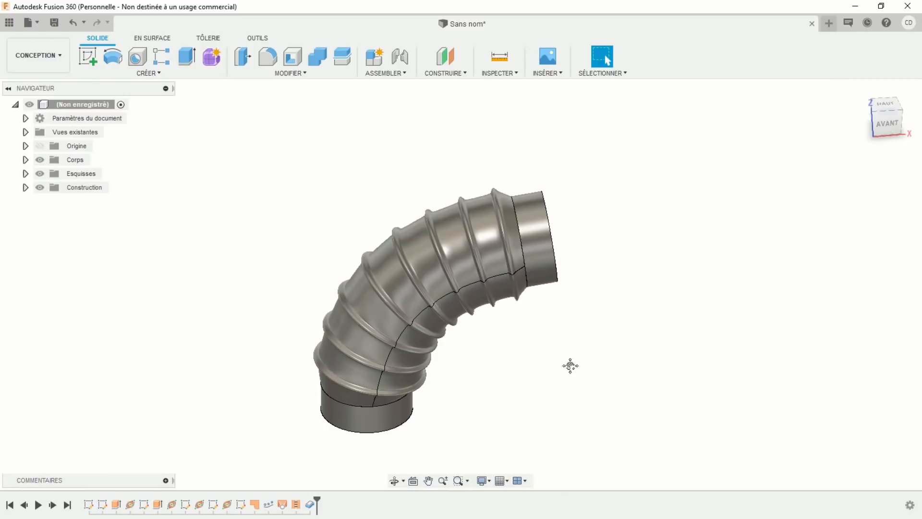
pyautogui.moveTo(570, 367); pyautogui.dragTo(606, 329, button='middle')
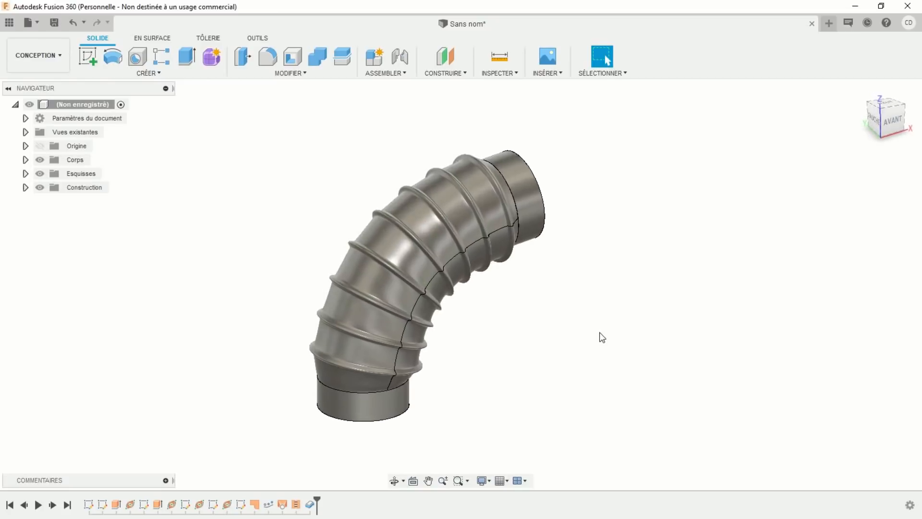
pyautogui.scroll(3, 599, 333)
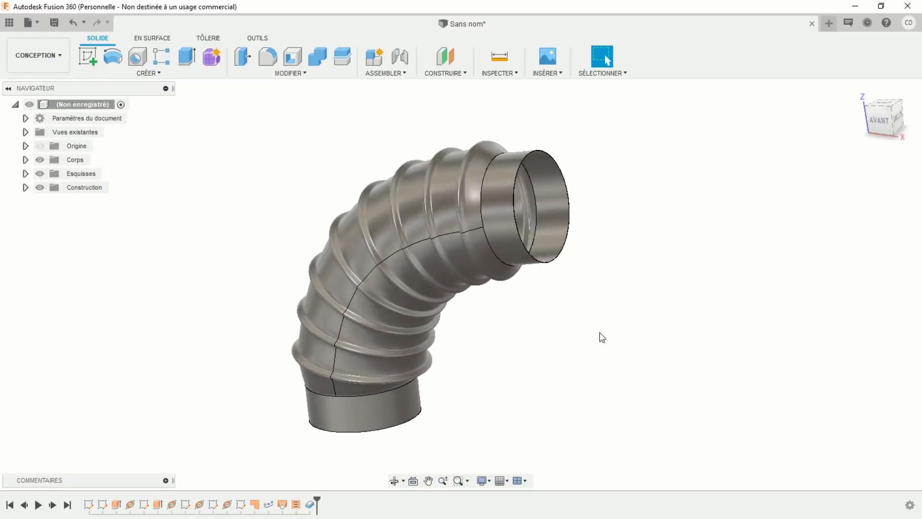